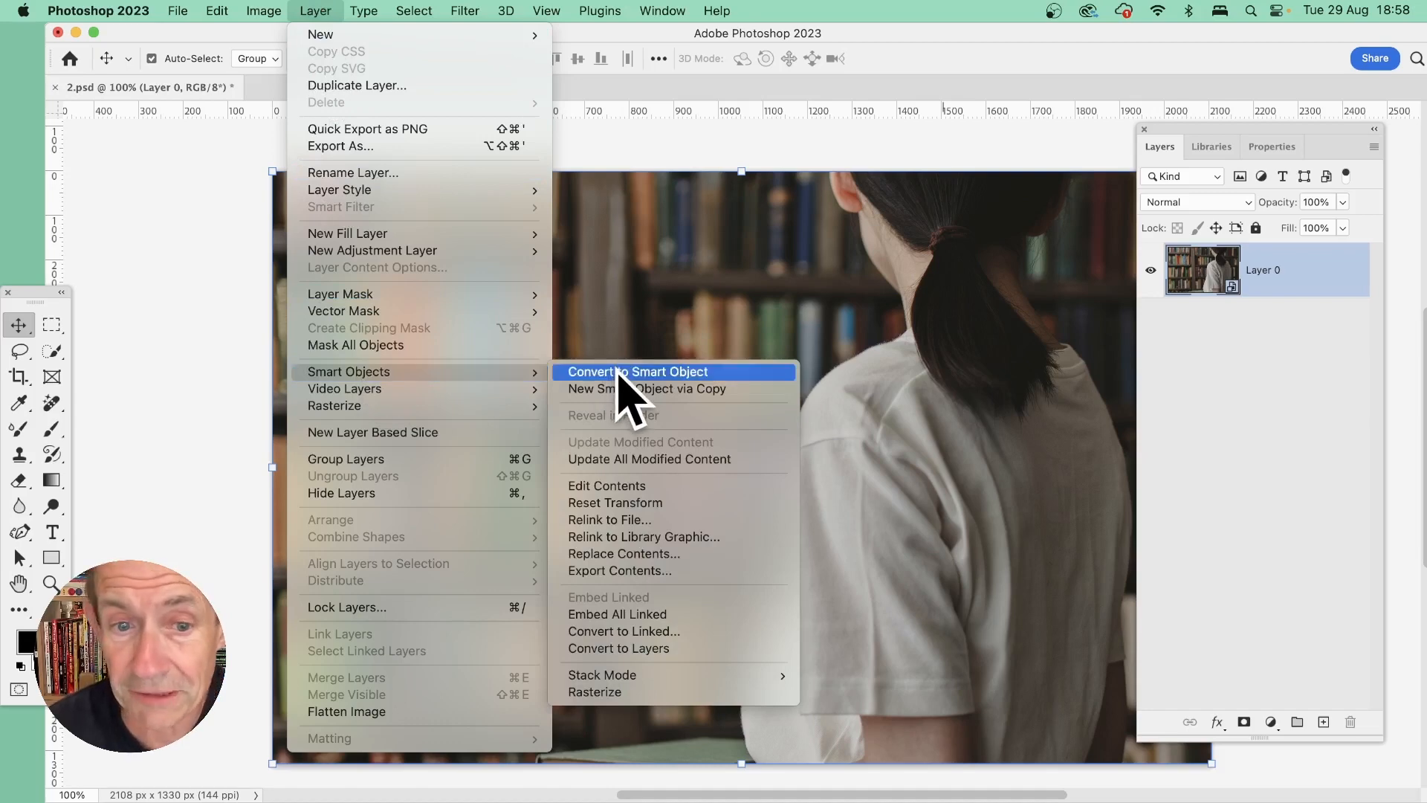
# Convert Layer 0 to a smart object and apply a Gaussian Blur with a radius of 16.2 pixels.
pyautogui.click(664, 374)
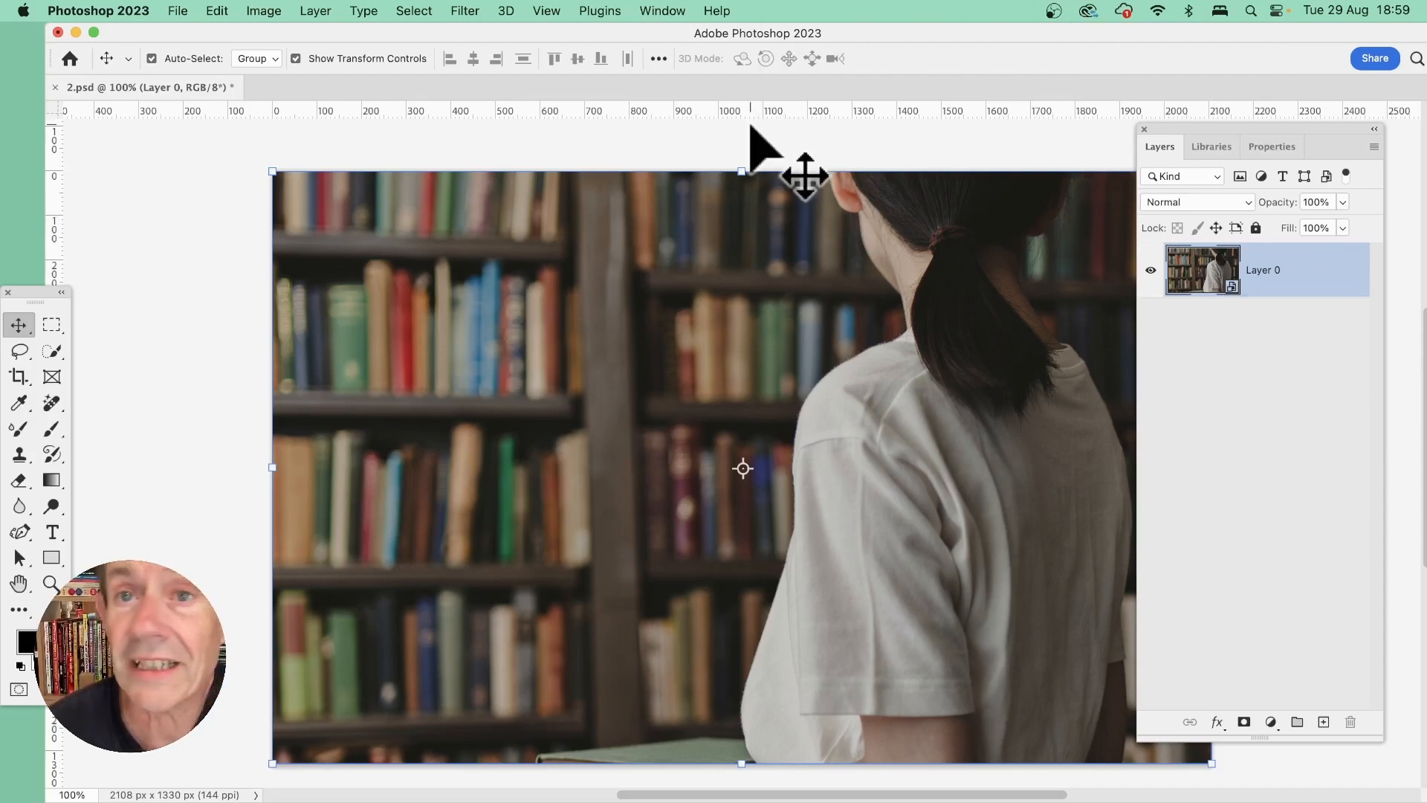
pyautogui.click(474, 10)
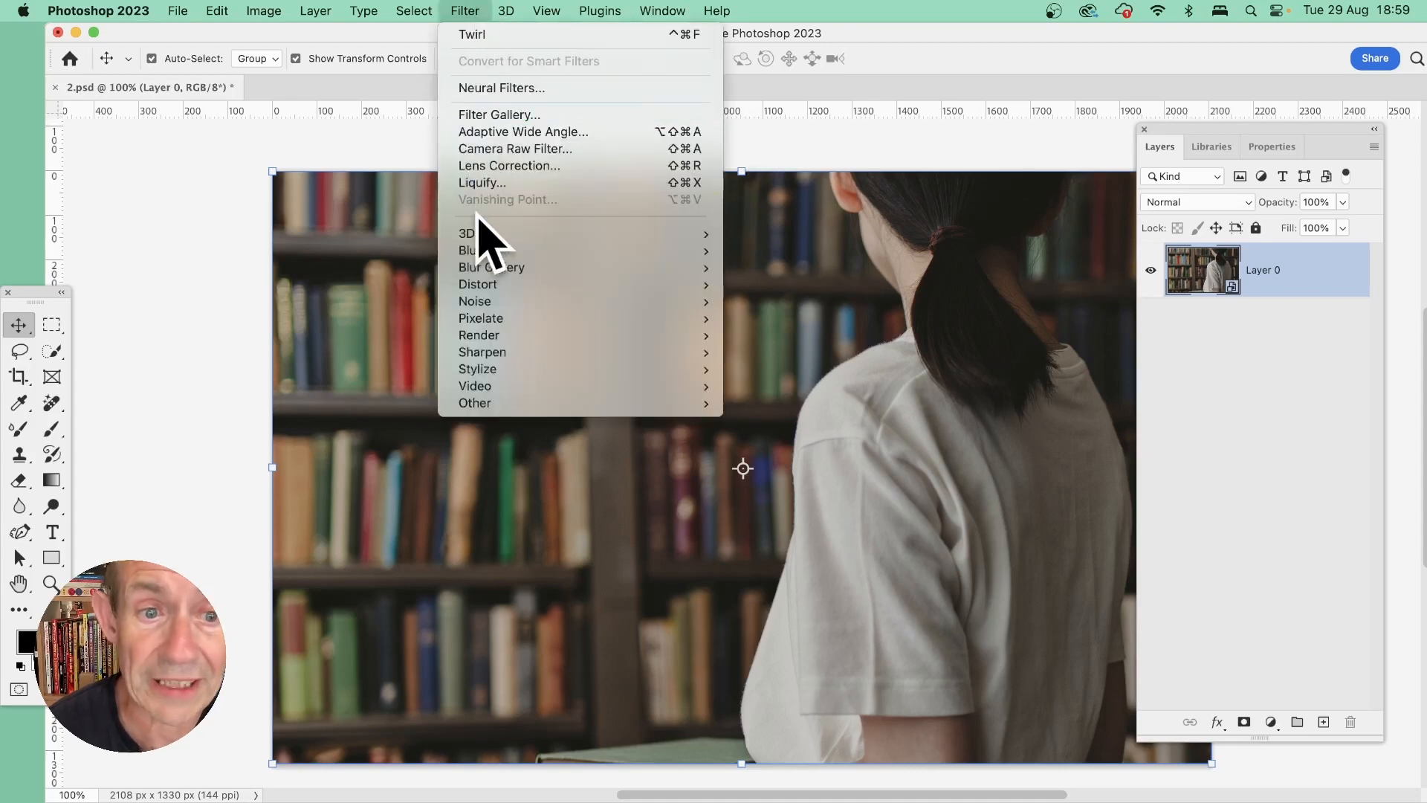
pyautogui.moveTo(483, 255)
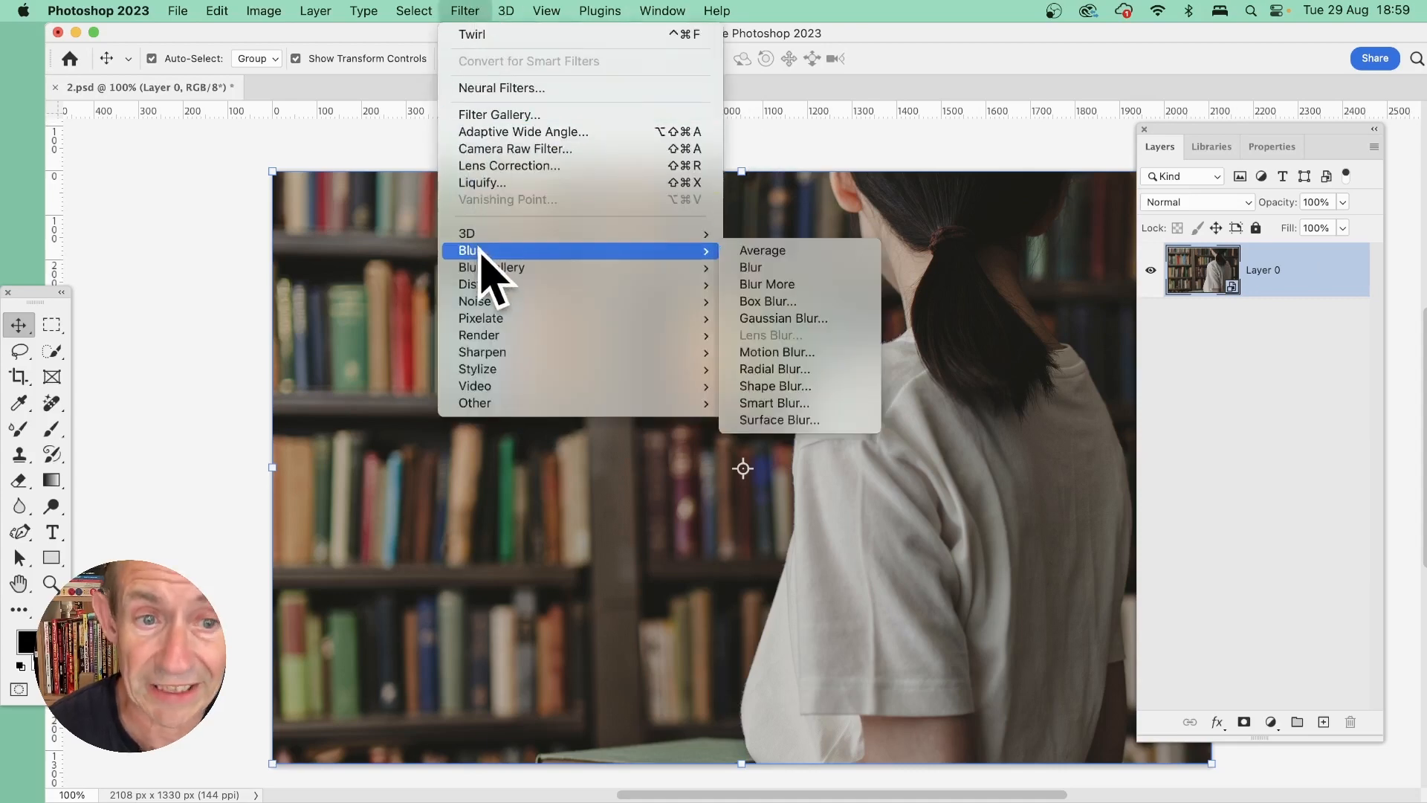
pyautogui.click(793, 318)
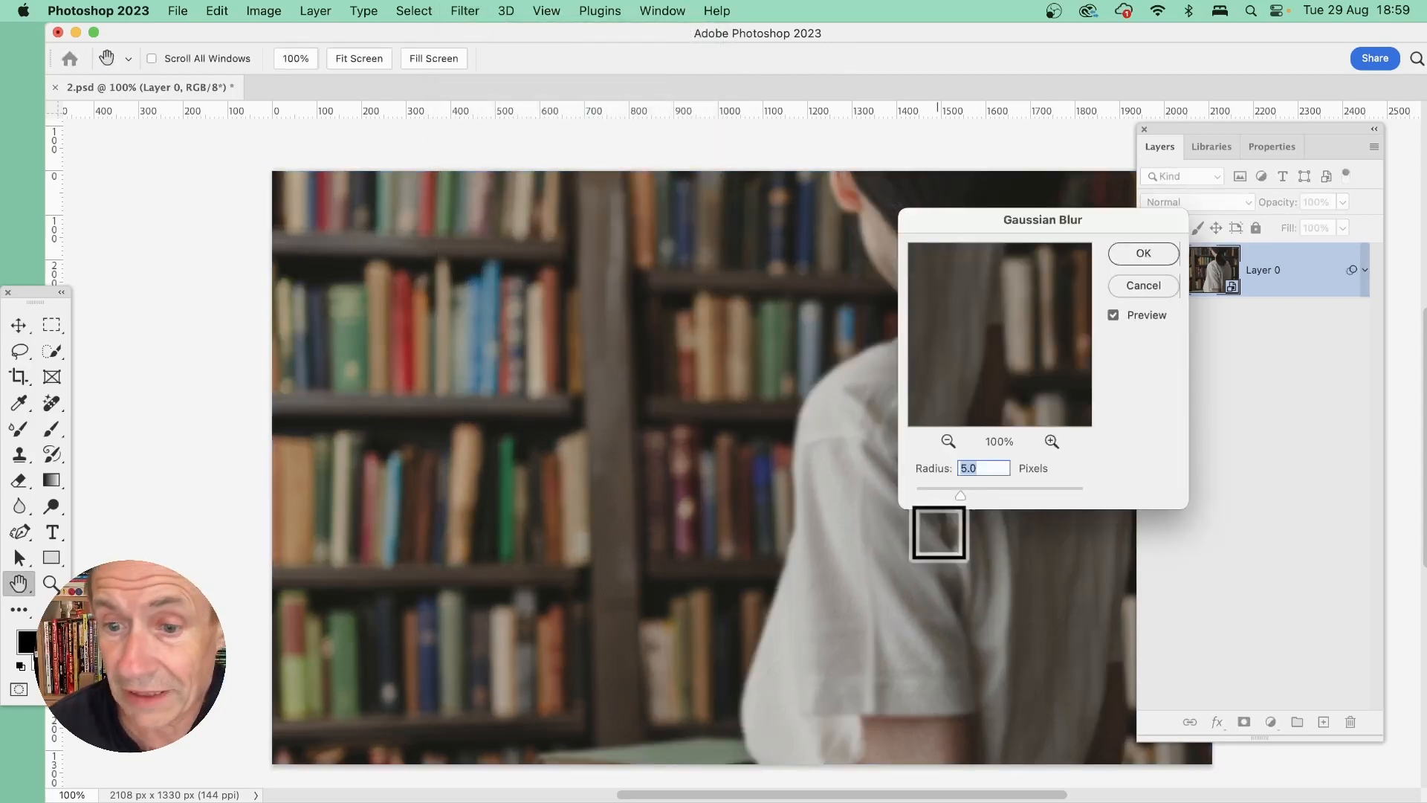
pyautogui.click(986, 491)
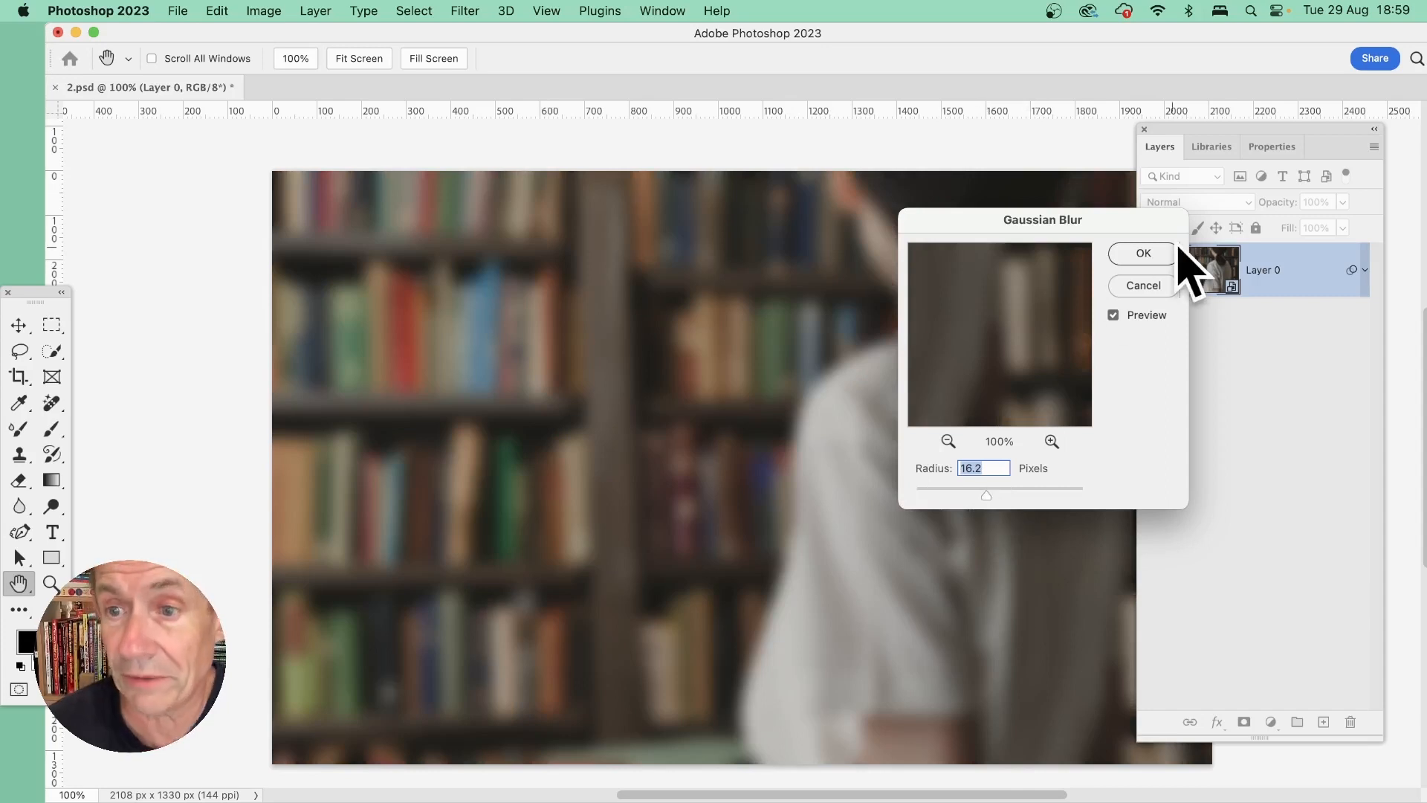
pyautogui.click(1143, 253)
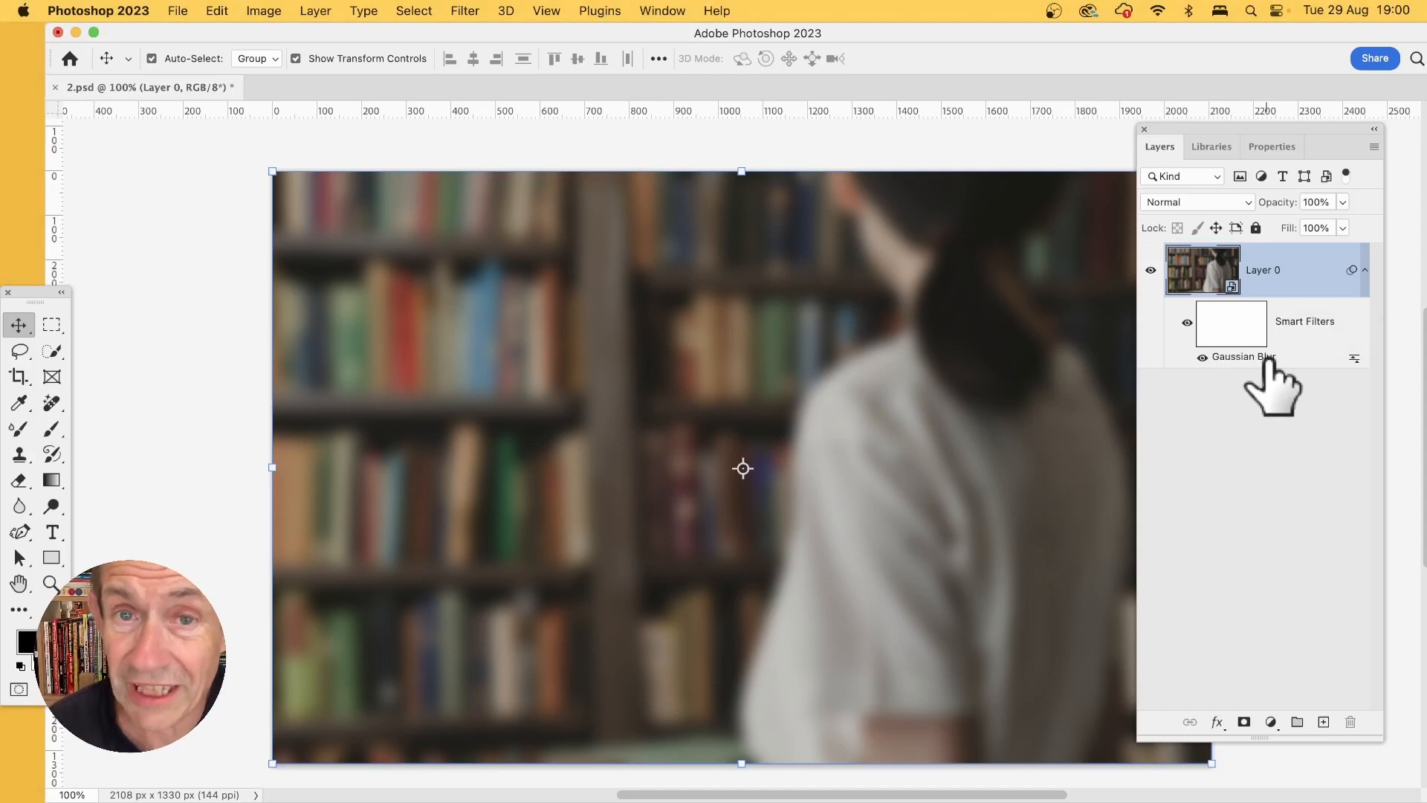
# Toggle the Gaussian Blur smart filter's visibility off and on to compare the image with and without blur.
pyautogui.click(1201, 357)
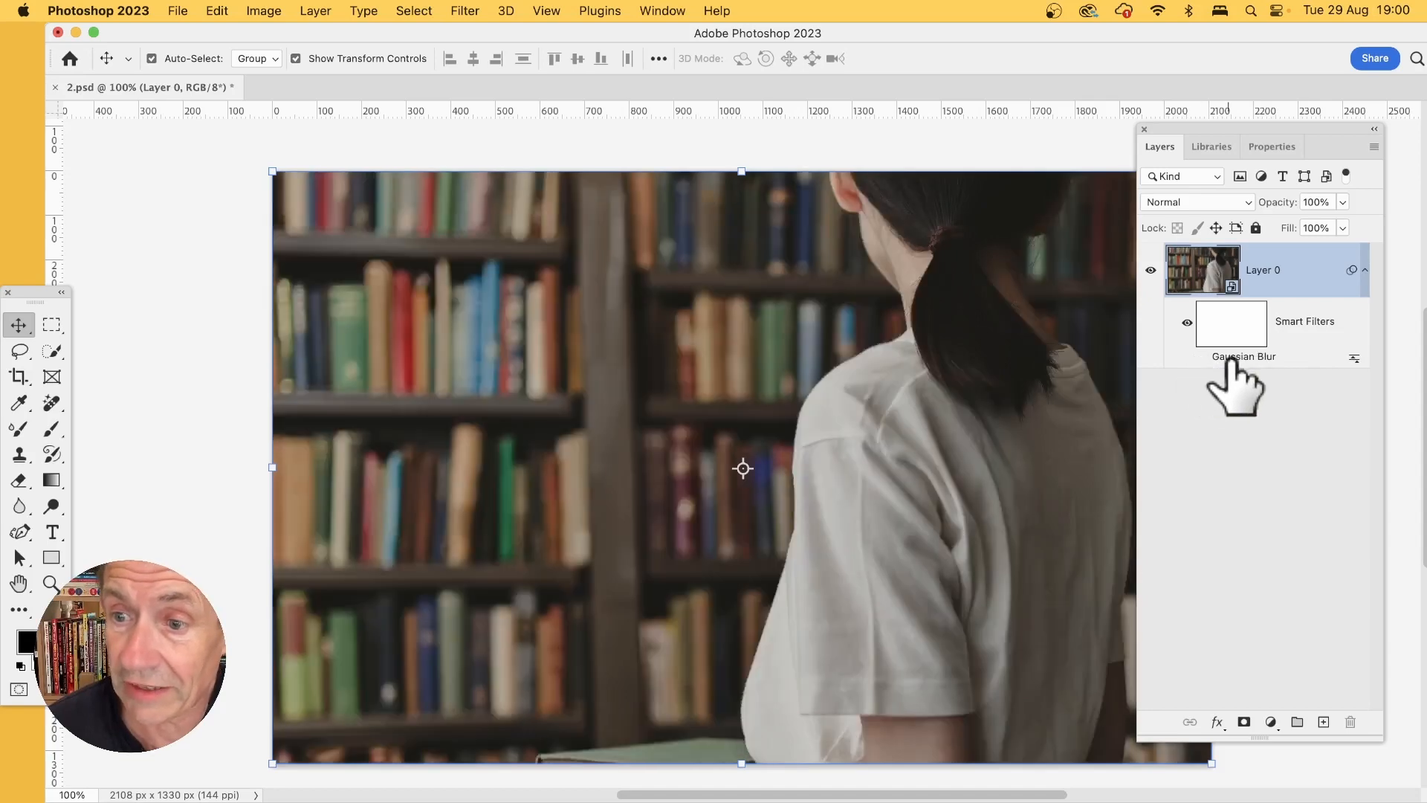
pyautogui.click(1206, 357)
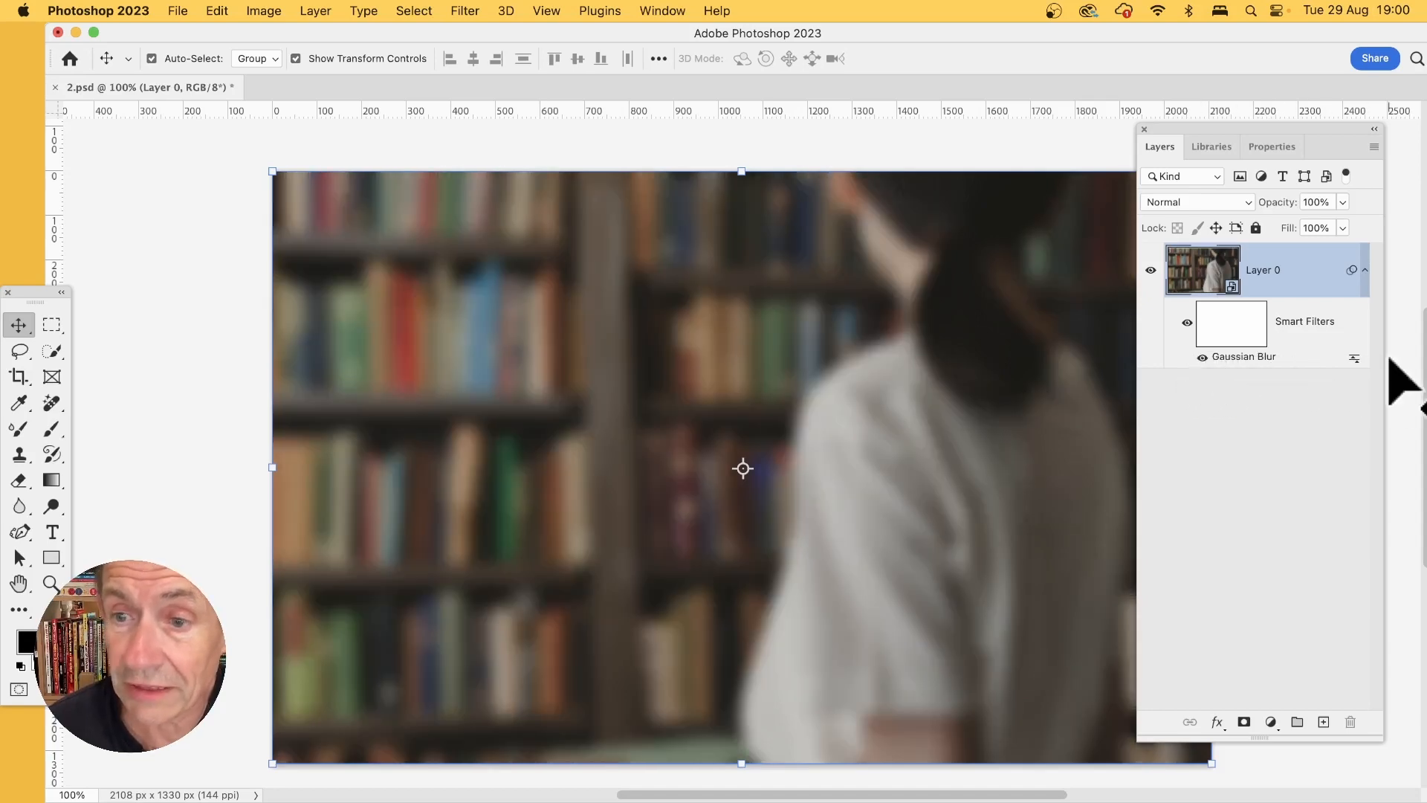
pyautogui.click(1202, 357)
pyautogui.click(1202, 358)
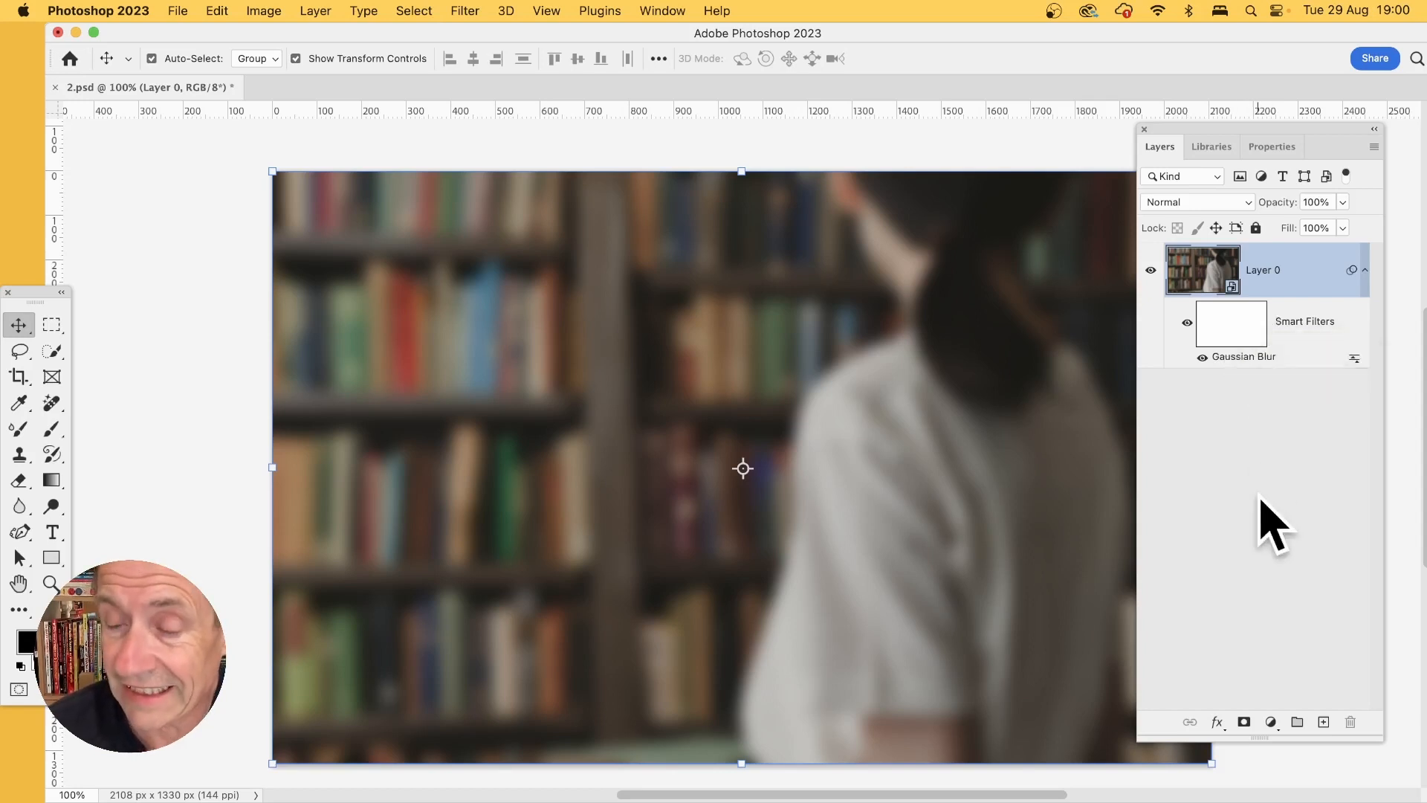
# Make the Smart Filters mask active and choose the Gradient tool with the Classic gradient type.
pyautogui.click(1227, 323)
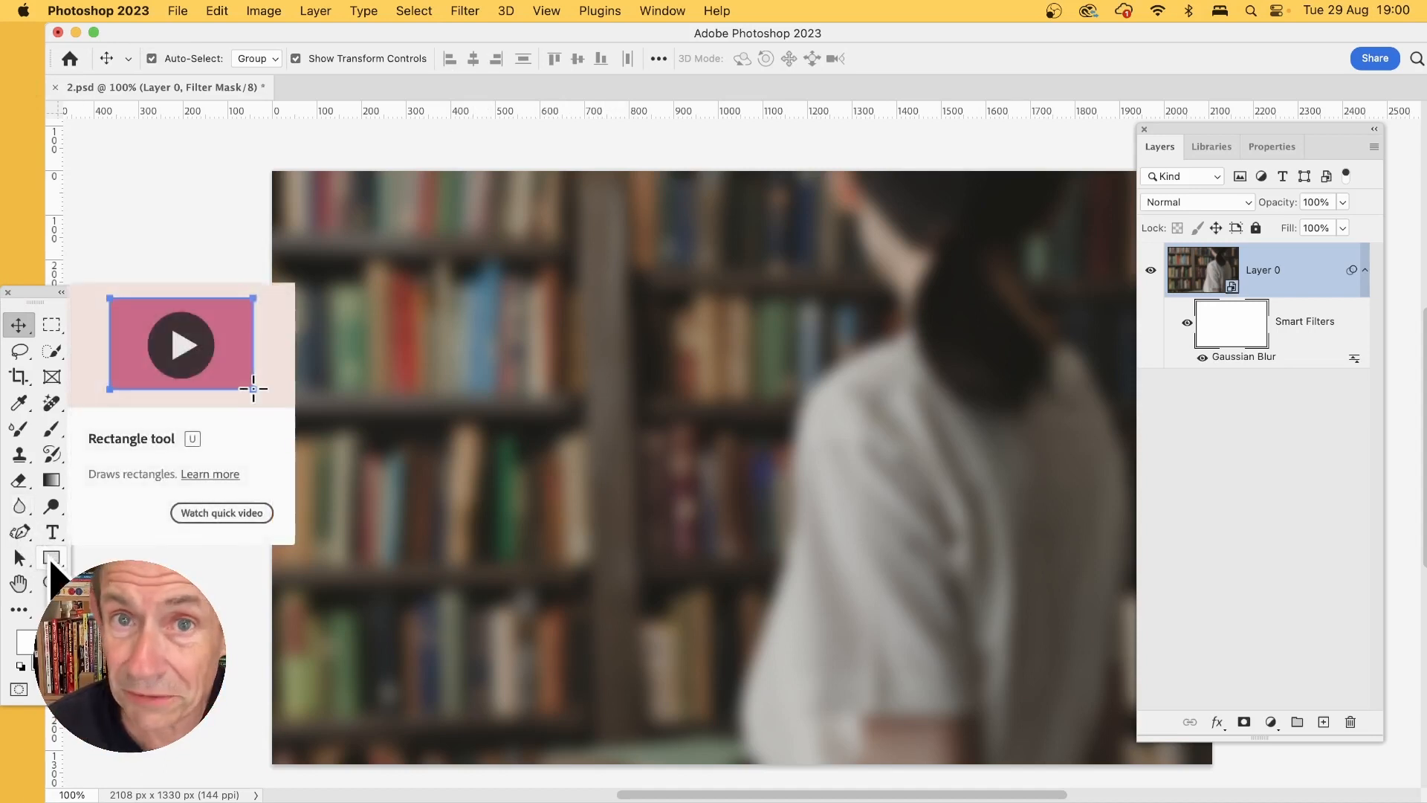
pyautogui.click(59, 481)
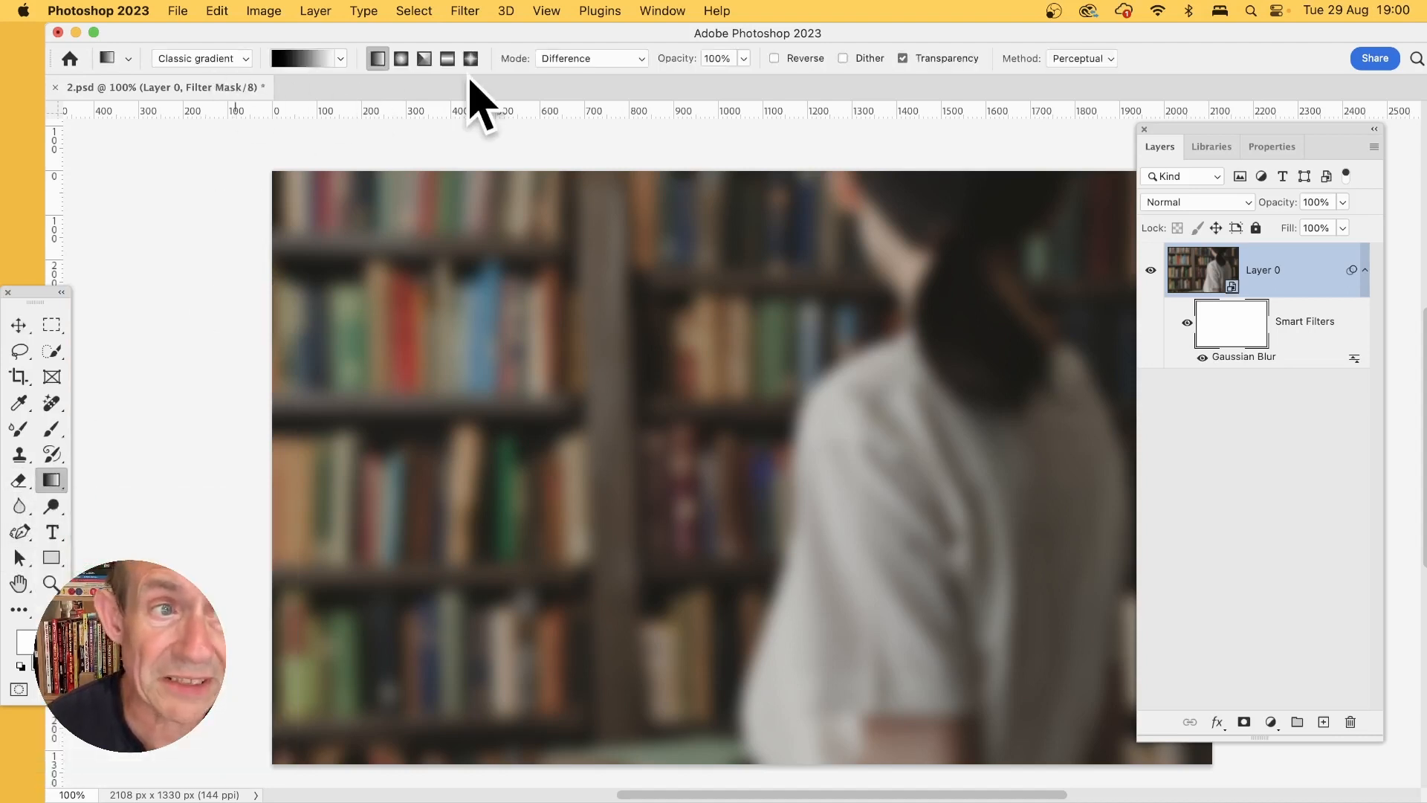
pyautogui.click(211, 58)
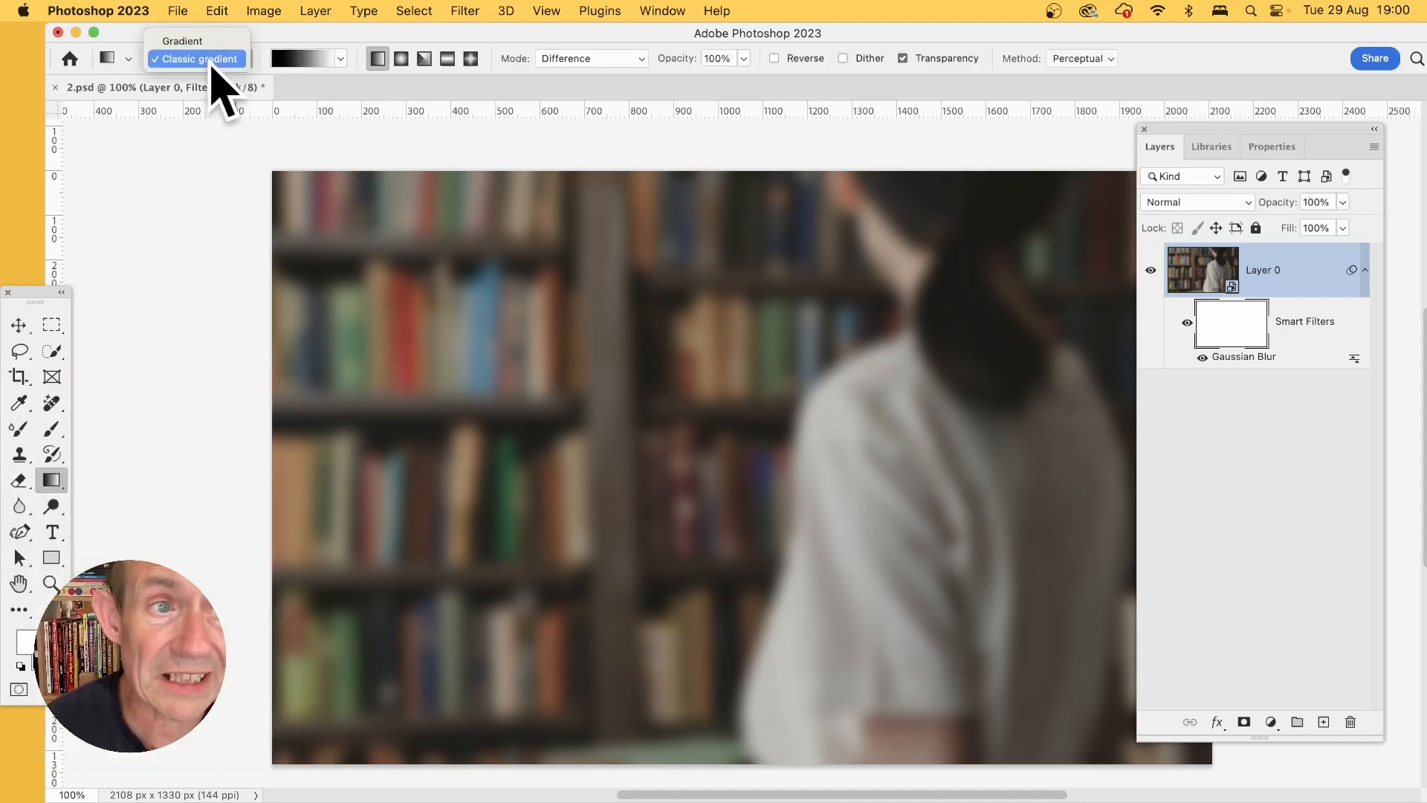
pyautogui.click(342, 44)
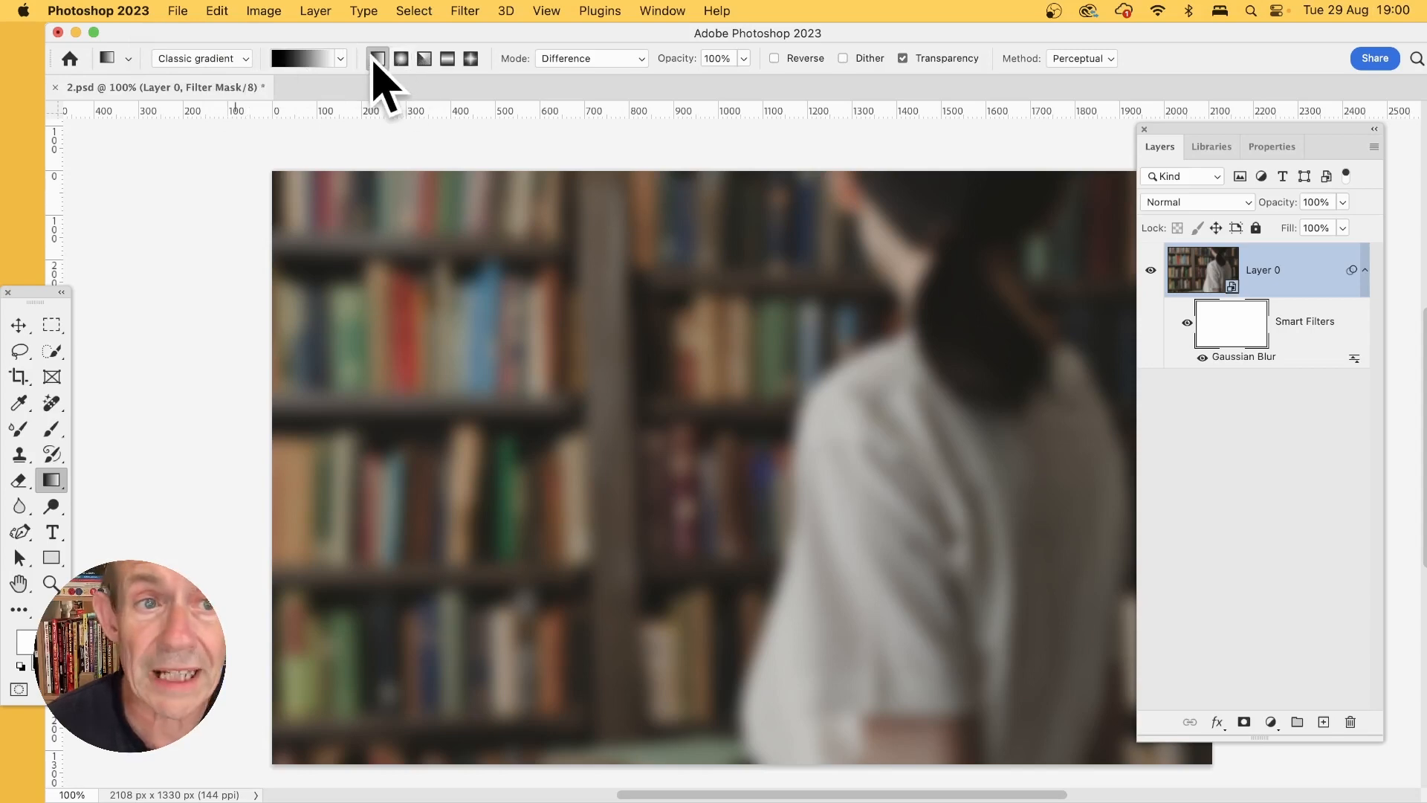
# Try horizontal linear gradients on the filter mask, then overlay a vertical one in Difference mode.
pyautogui.moveTo(379, 455); pyautogui.dragTo(1013, 449)
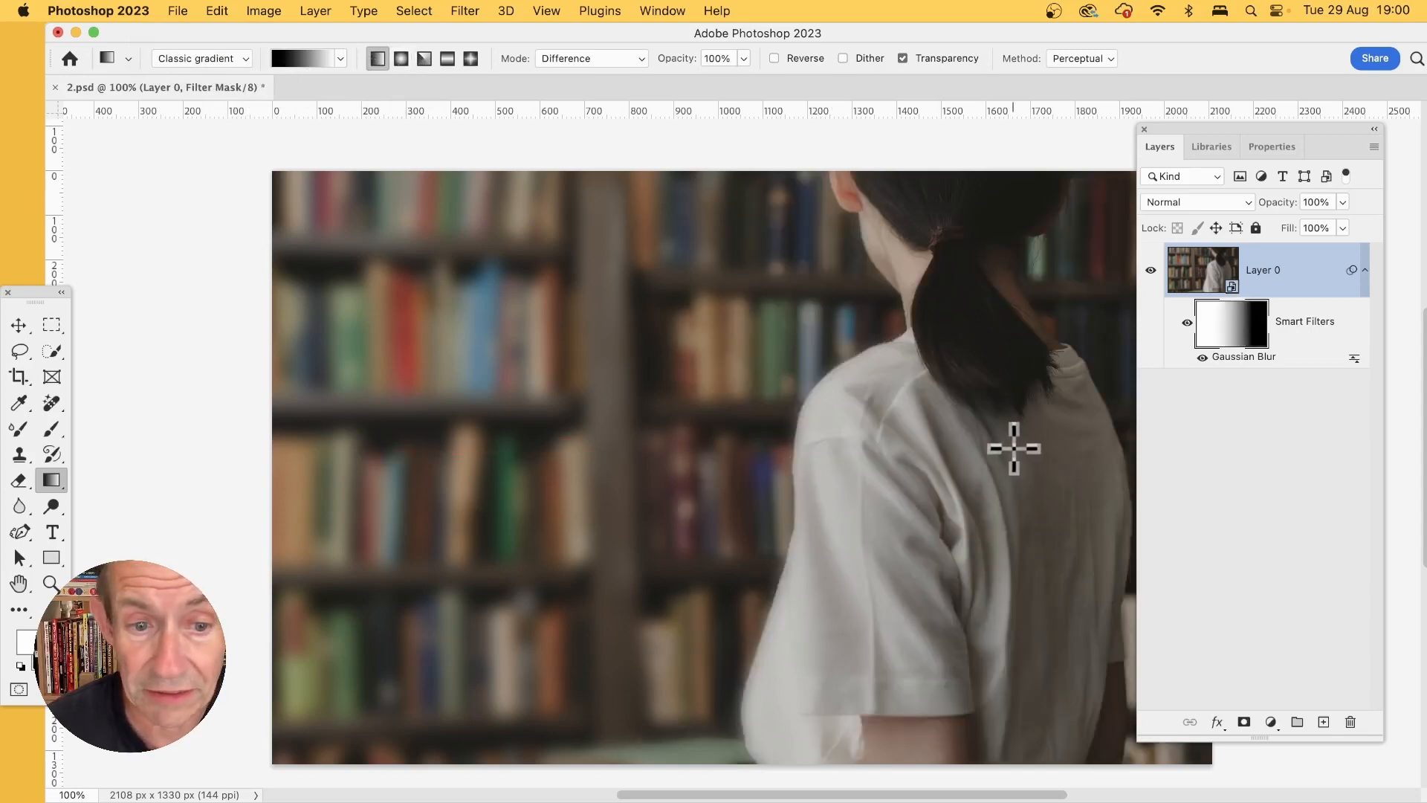
pyautogui.press('super+z')
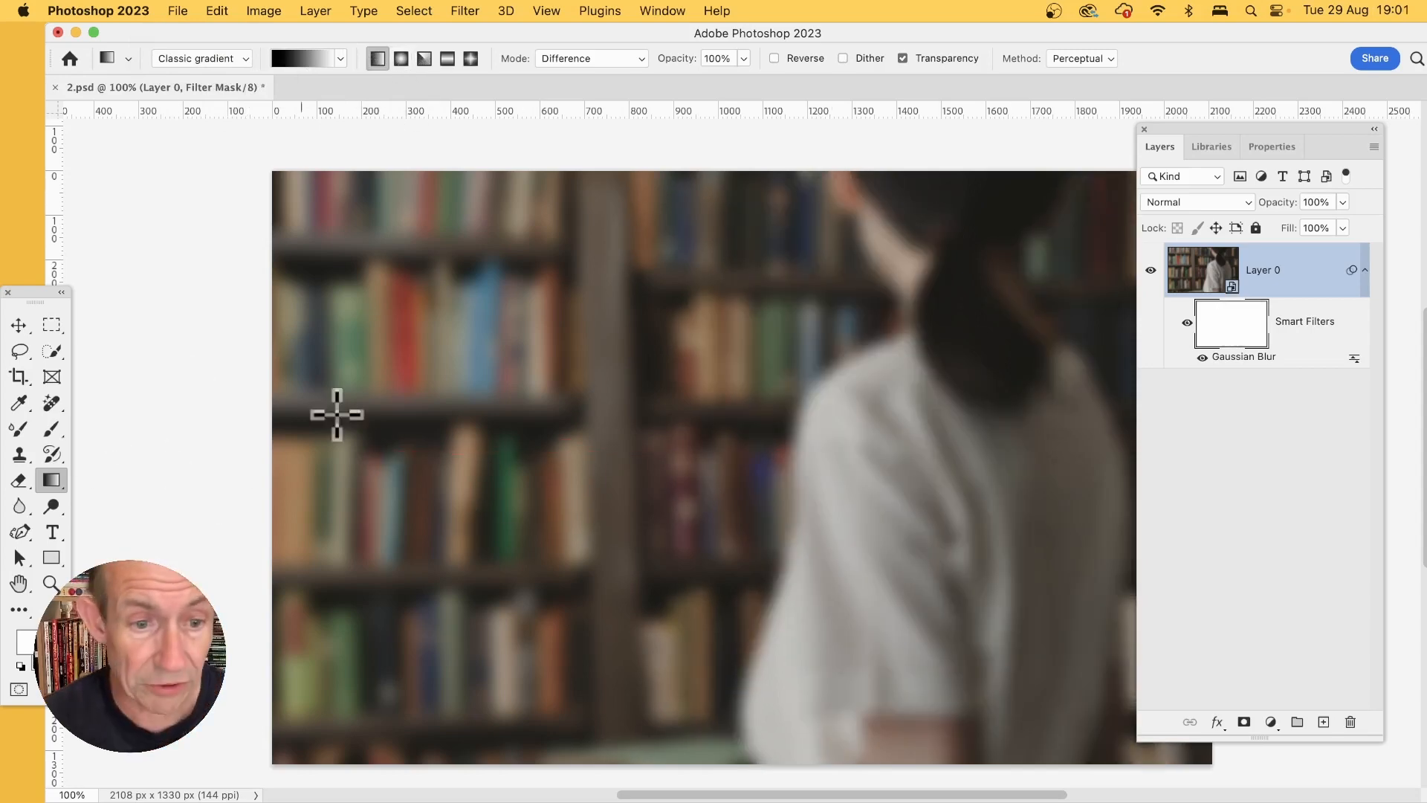
pyautogui.moveTo(198, 433); pyautogui.dragTo(595, 432)
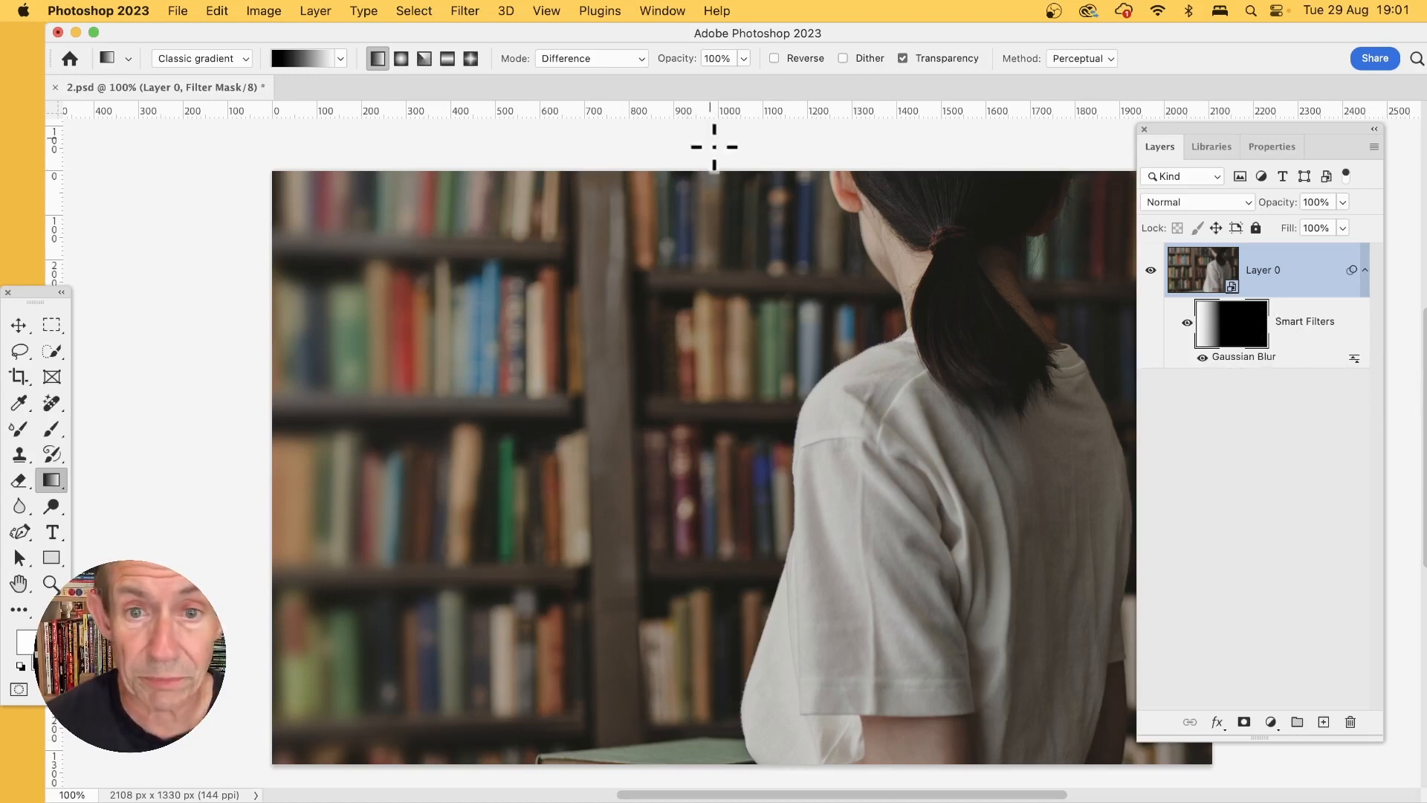
pyautogui.moveTo(723, 176); pyautogui.dragTo(733, 476)
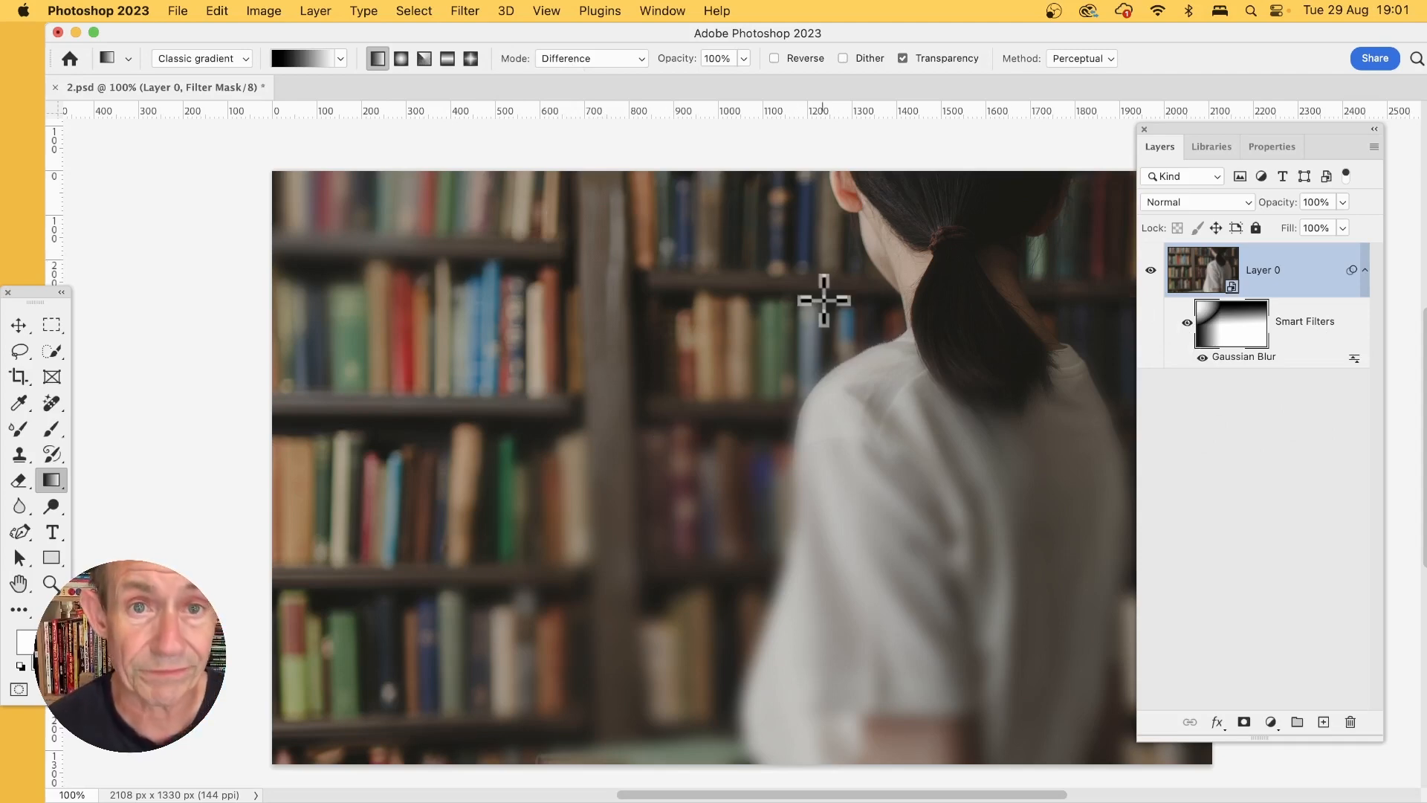
# Set the gradient mode to Normal and draw a vertical linear gradient on the filter mask, limiting the blur to the image's lower part.
pyautogui.click(587, 59)
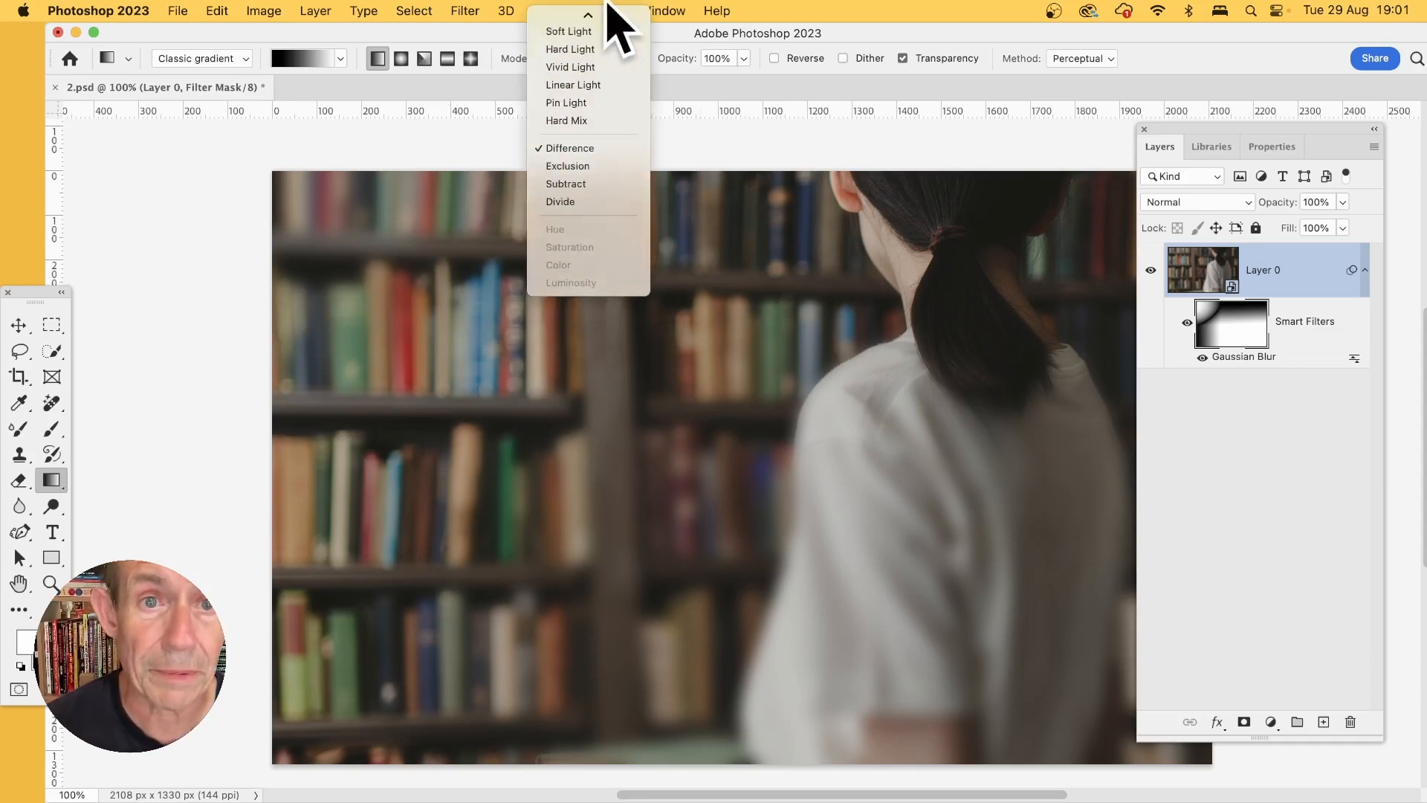
pyautogui.click(584, 16)
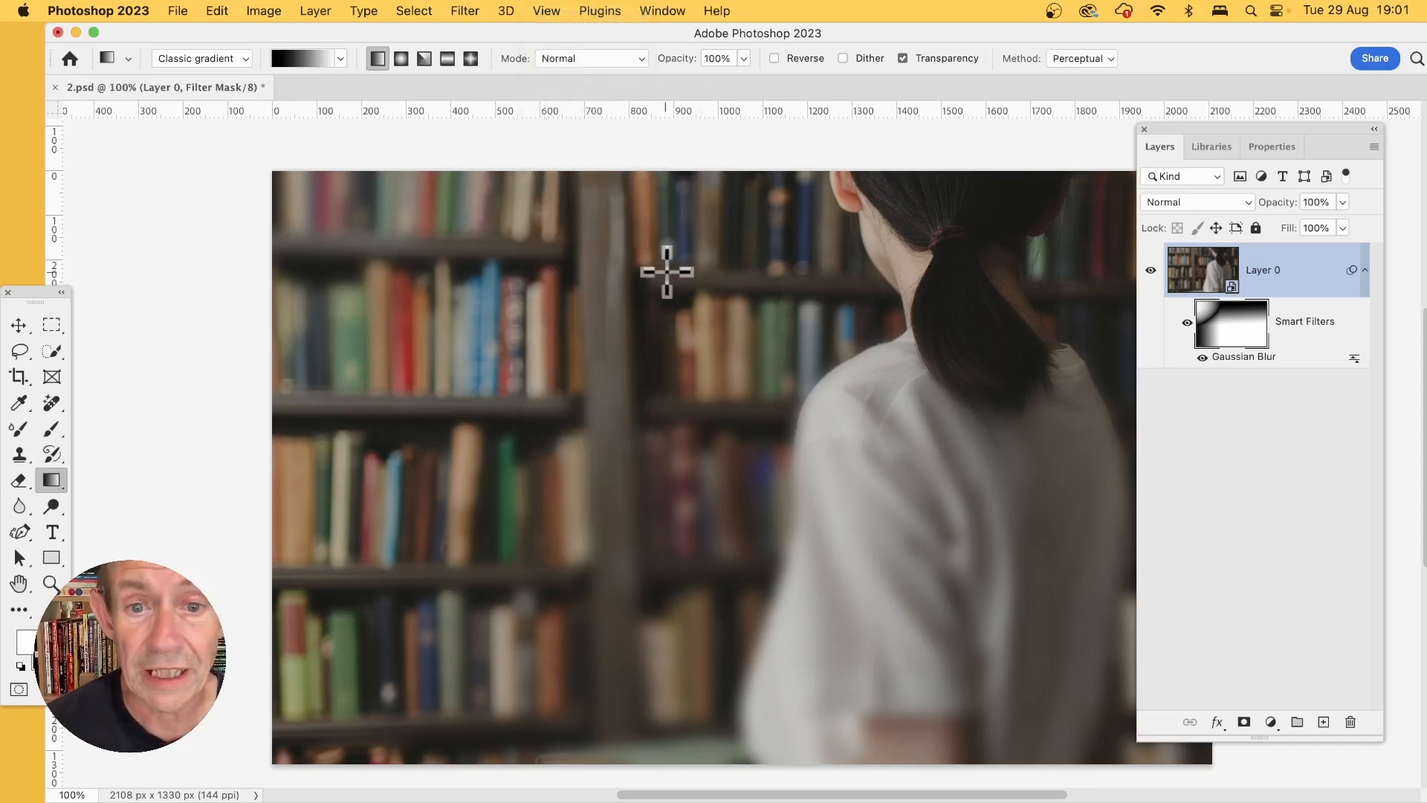
pyautogui.moveTo(667, 266); pyautogui.dragTo(660, 542)
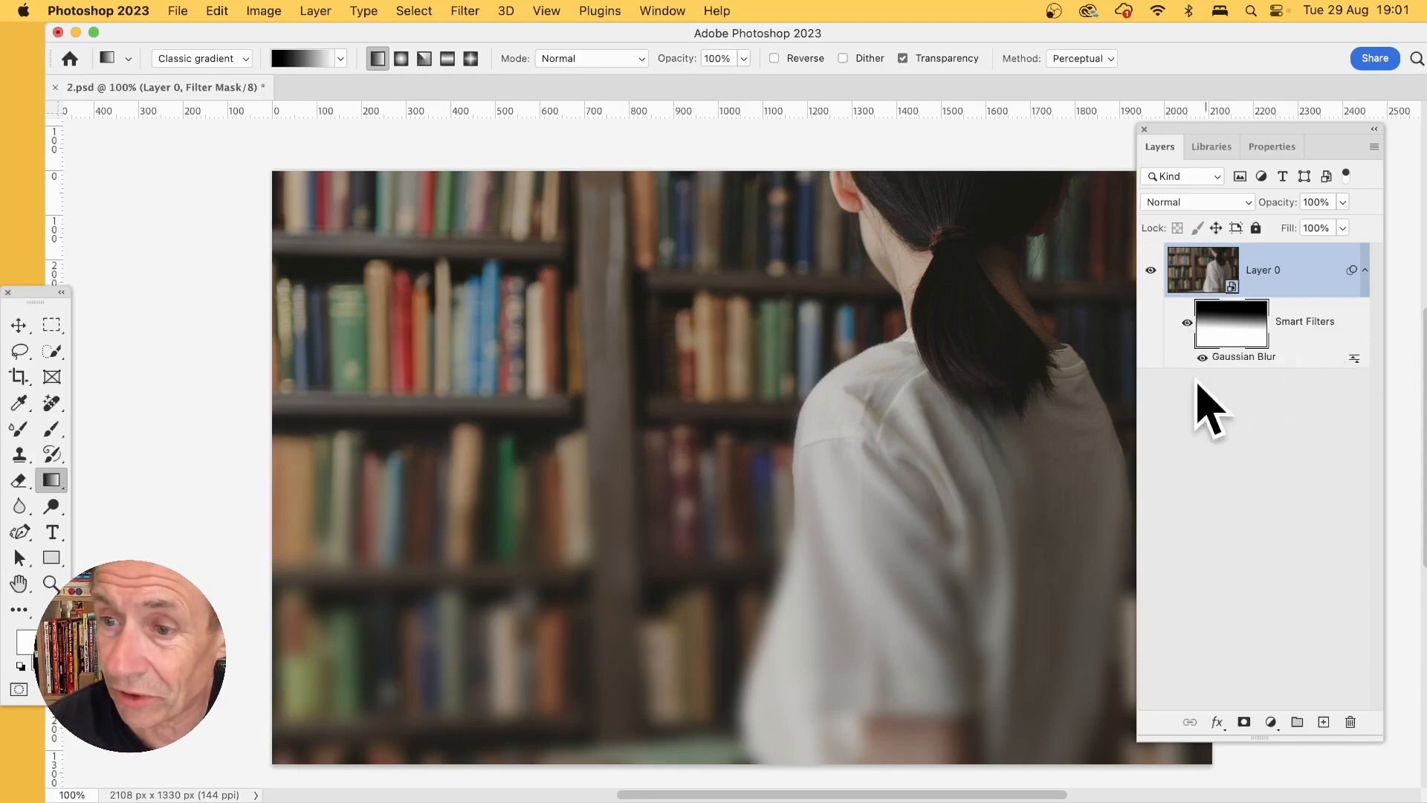
# Target the image of Layer 0 instead of its filter mask and open the Wave distortion filter.
pyautogui.click(468, 11)
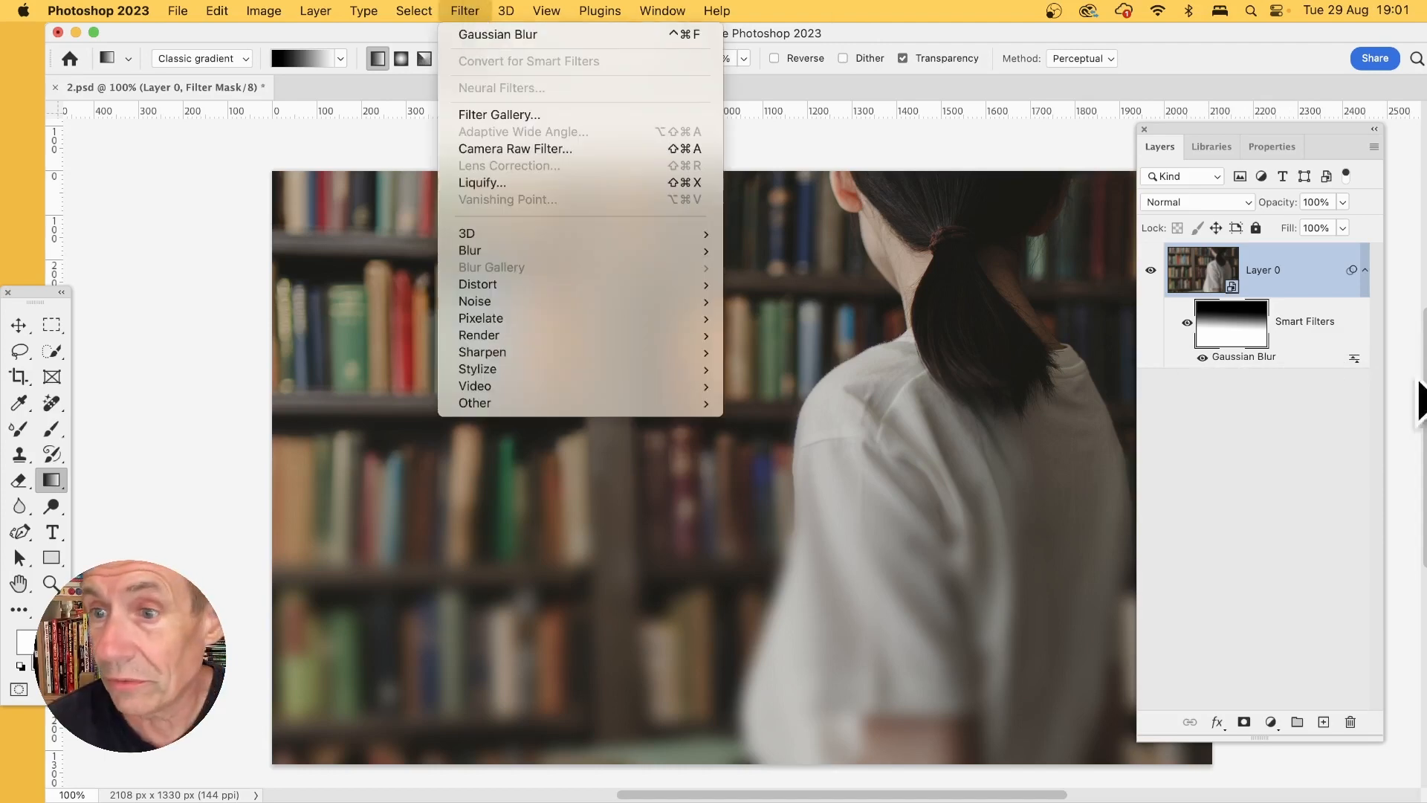
pyautogui.click(1220, 277)
pyautogui.click(1212, 274)
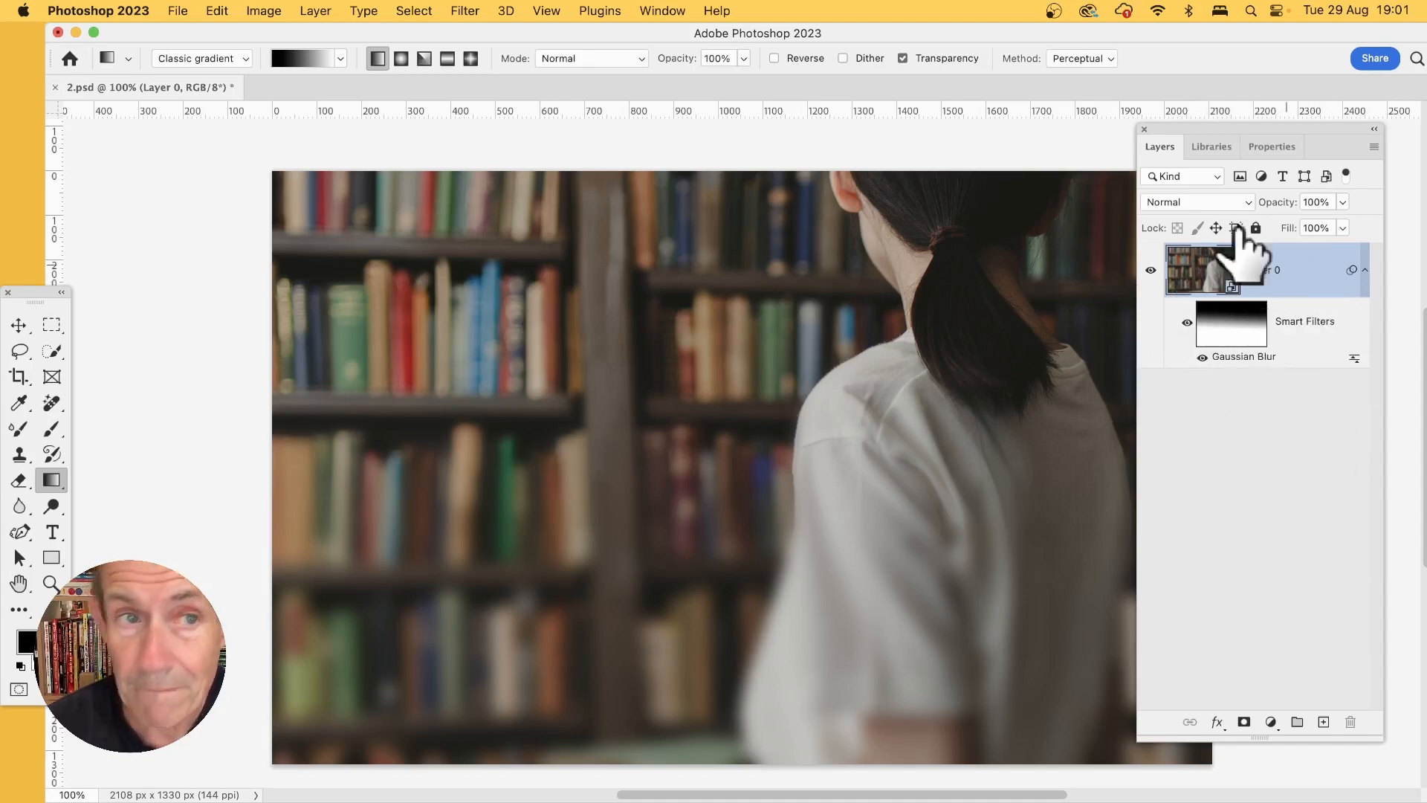
pyautogui.click(467, 11)
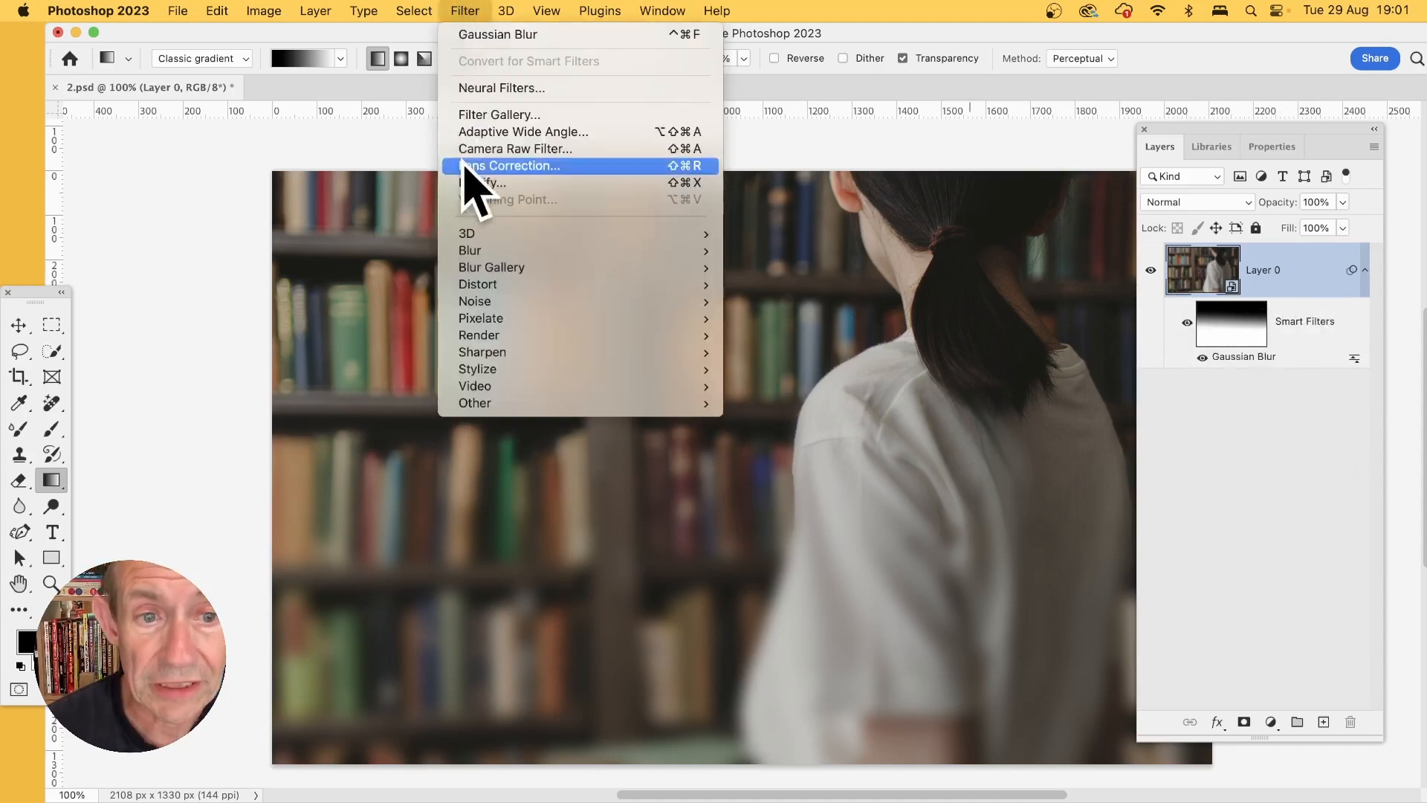
pyautogui.moveTo(478, 286)
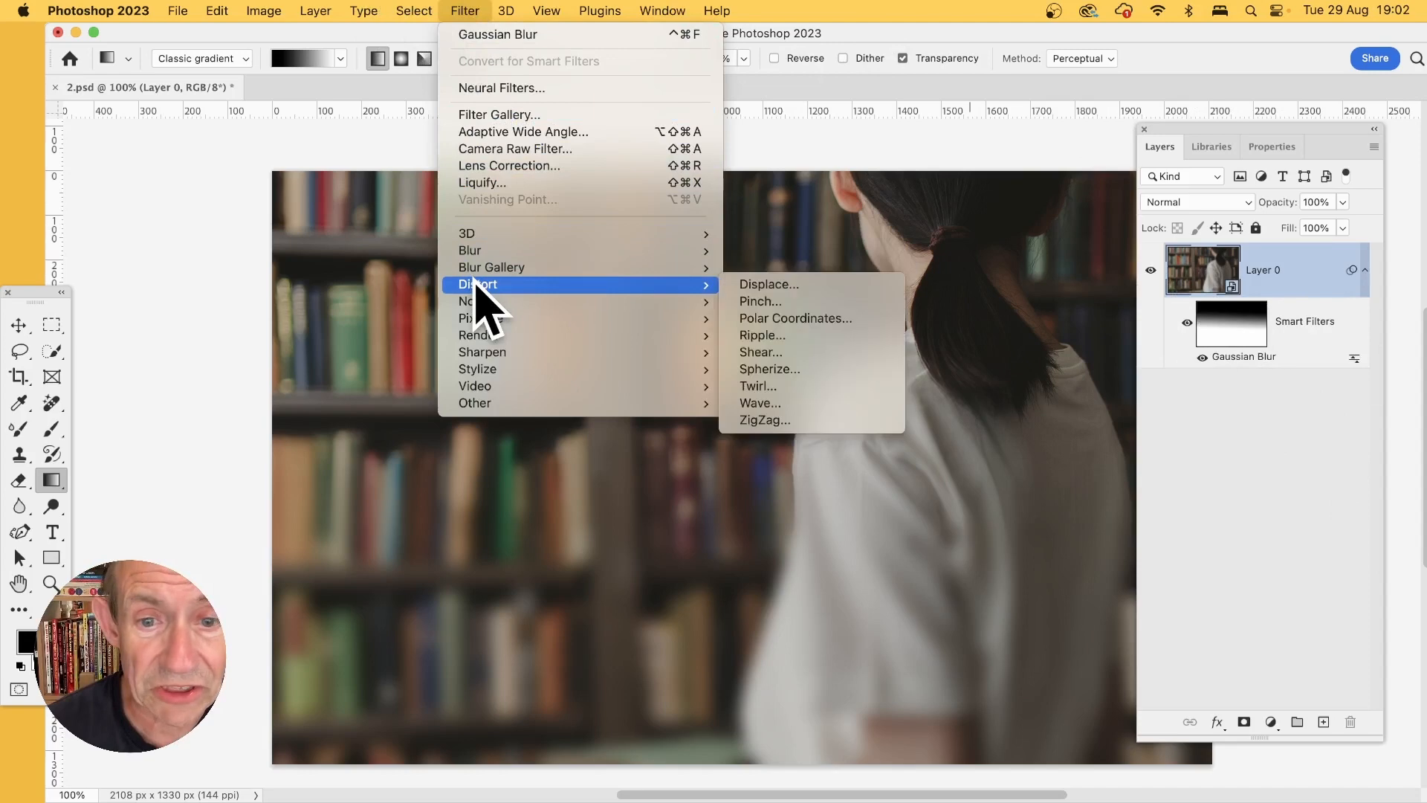
pyautogui.click(744, 403)
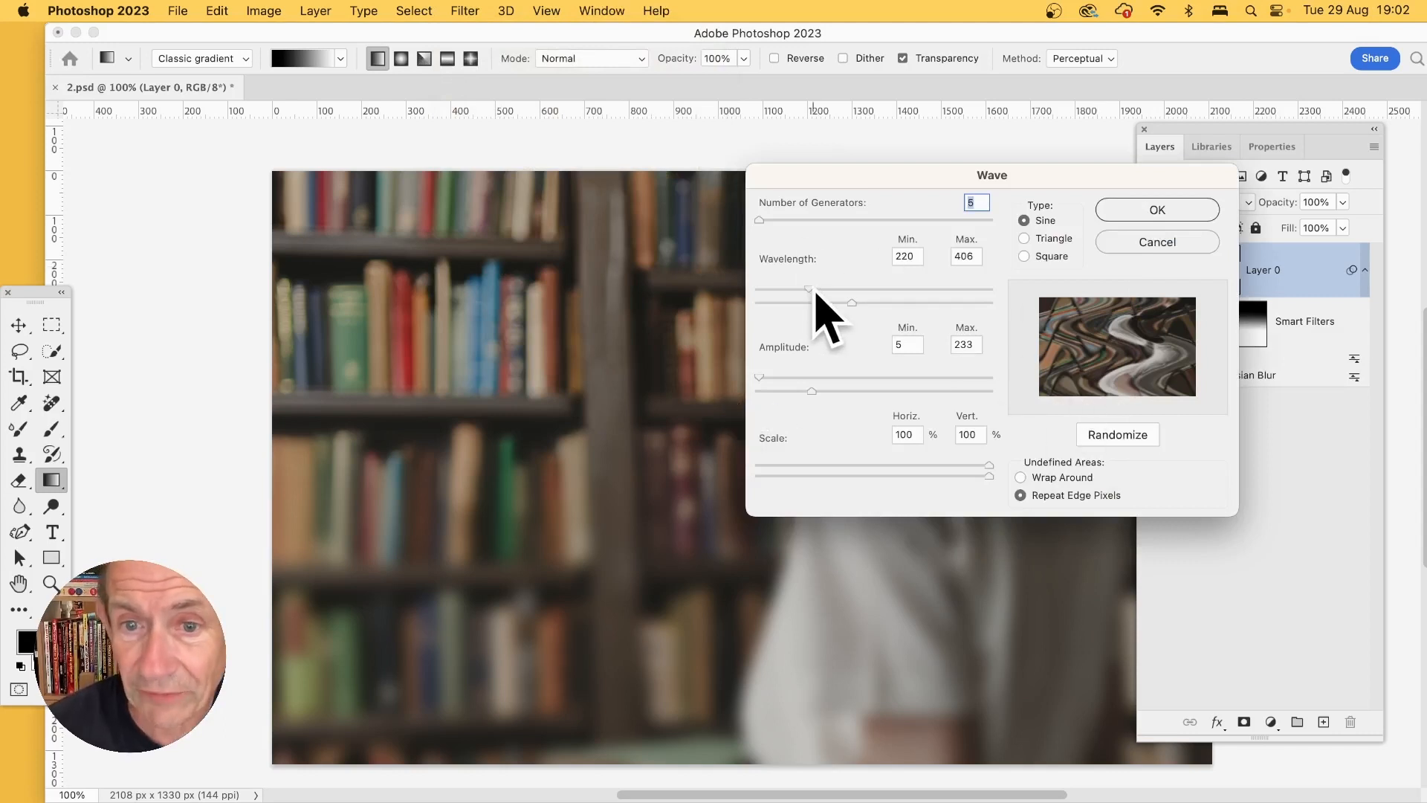
# Apply the Wave filter with 1 generator, wavelength from 921 to 922 and a maximum amplitude of 194.
pyautogui.moveTo(809, 289); pyautogui.dragTo(794, 289)
pyautogui.moveTo(797, 221); pyautogui.dragTo(733, 220)
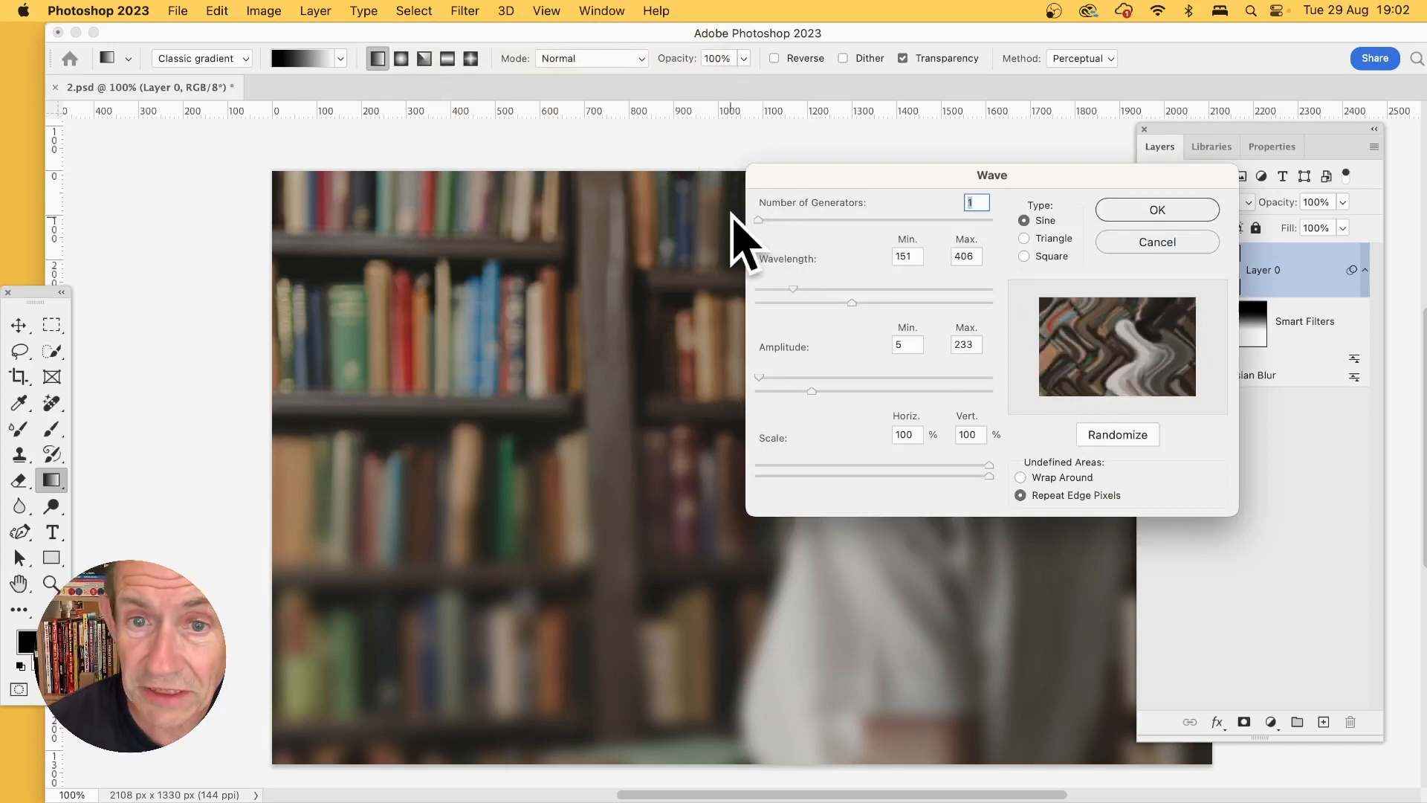
pyautogui.moveTo(852, 303); pyautogui.dragTo(900, 302)
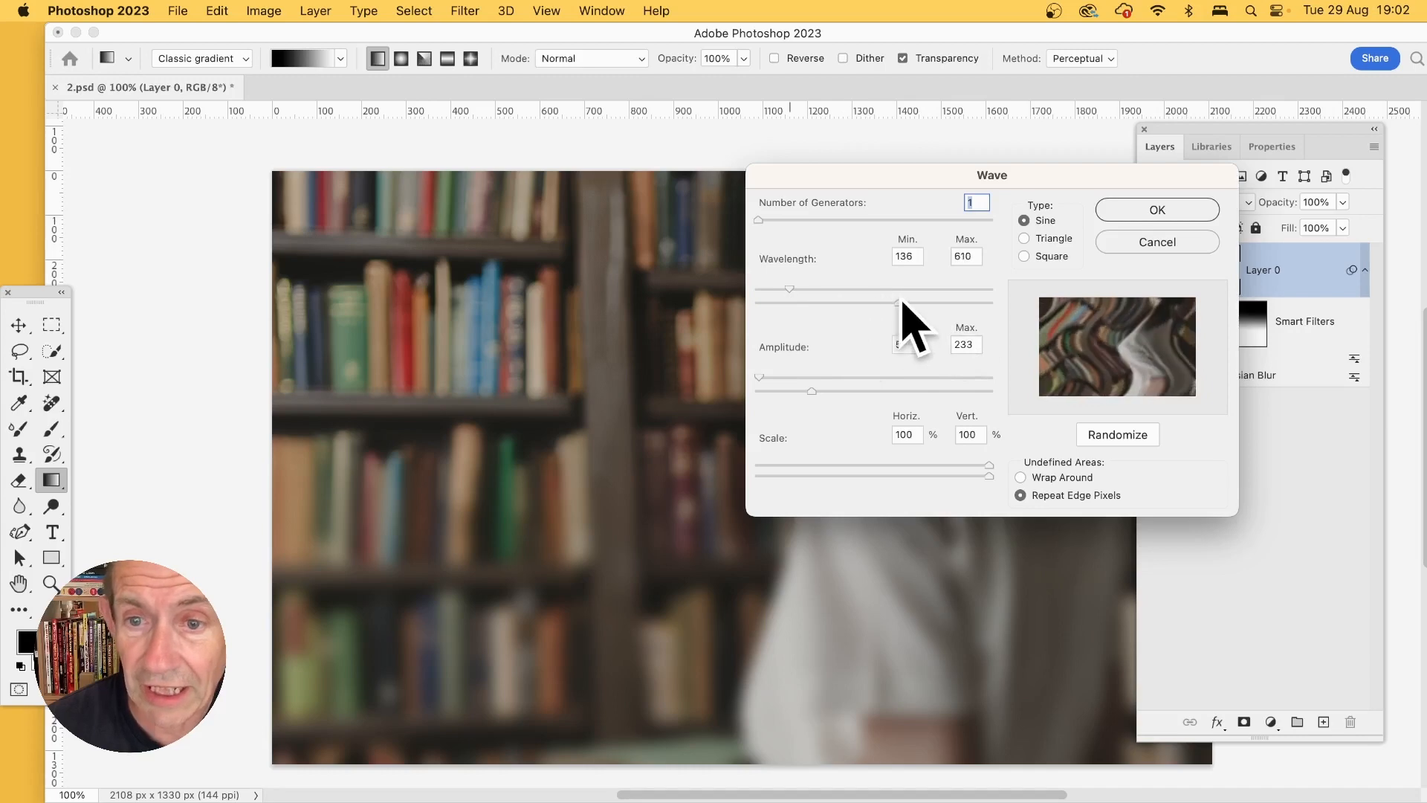
pyautogui.moveTo(792, 289); pyautogui.dragTo(970, 290)
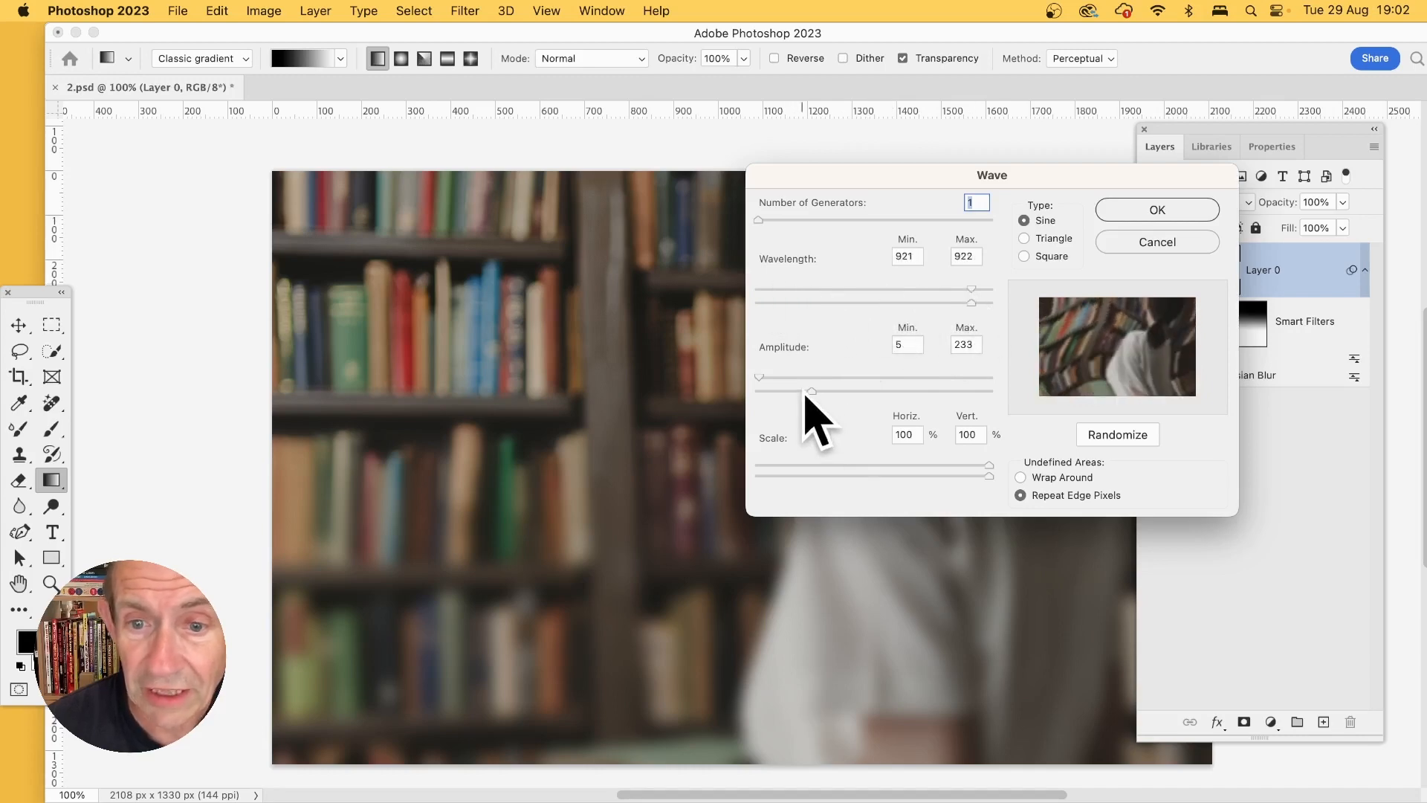
pyautogui.moveTo(812, 391)
pyautogui.mouseDown()
pyautogui.moveTo(839, 391)
pyautogui.moveTo(803, 392)
pyautogui.mouseUp()
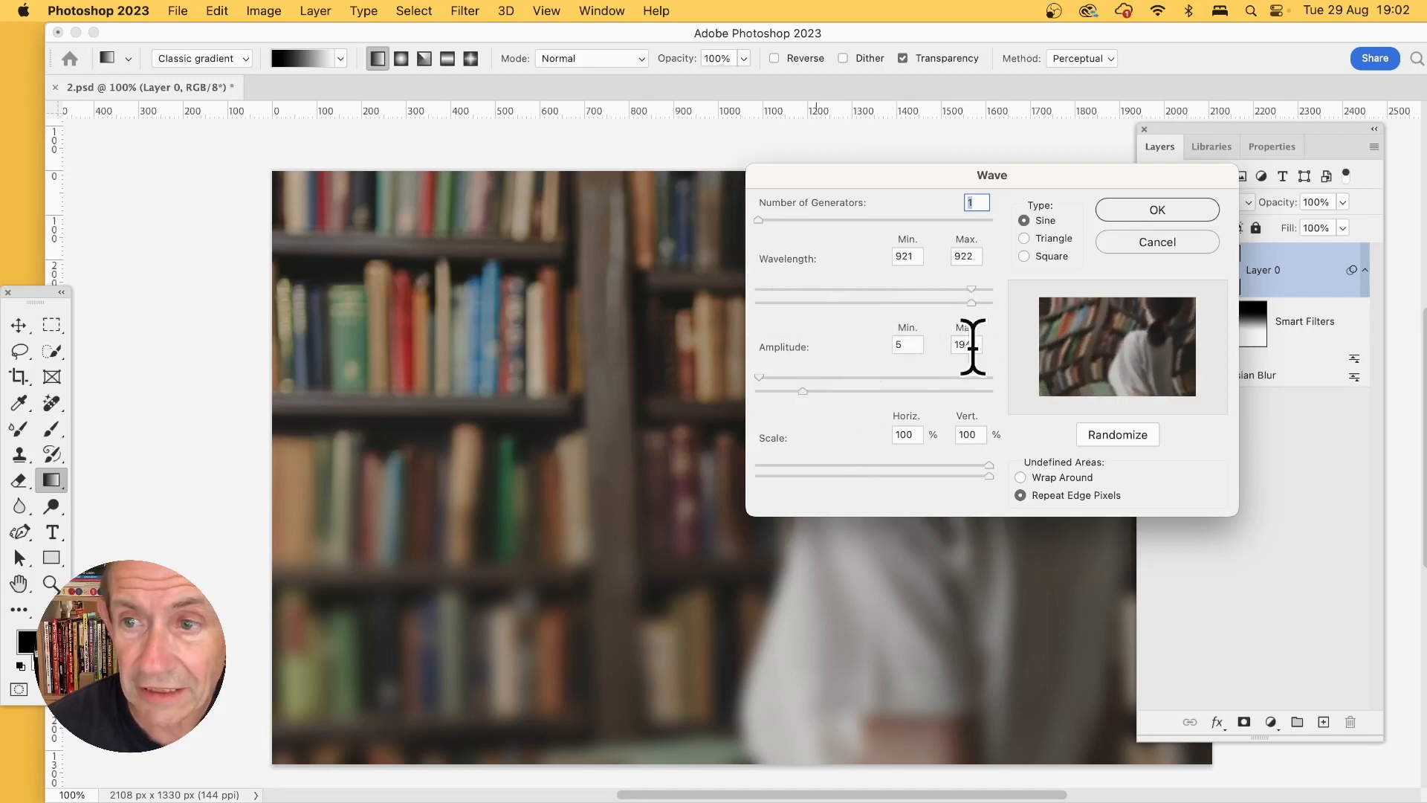
pyautogui.click(1175, 211)
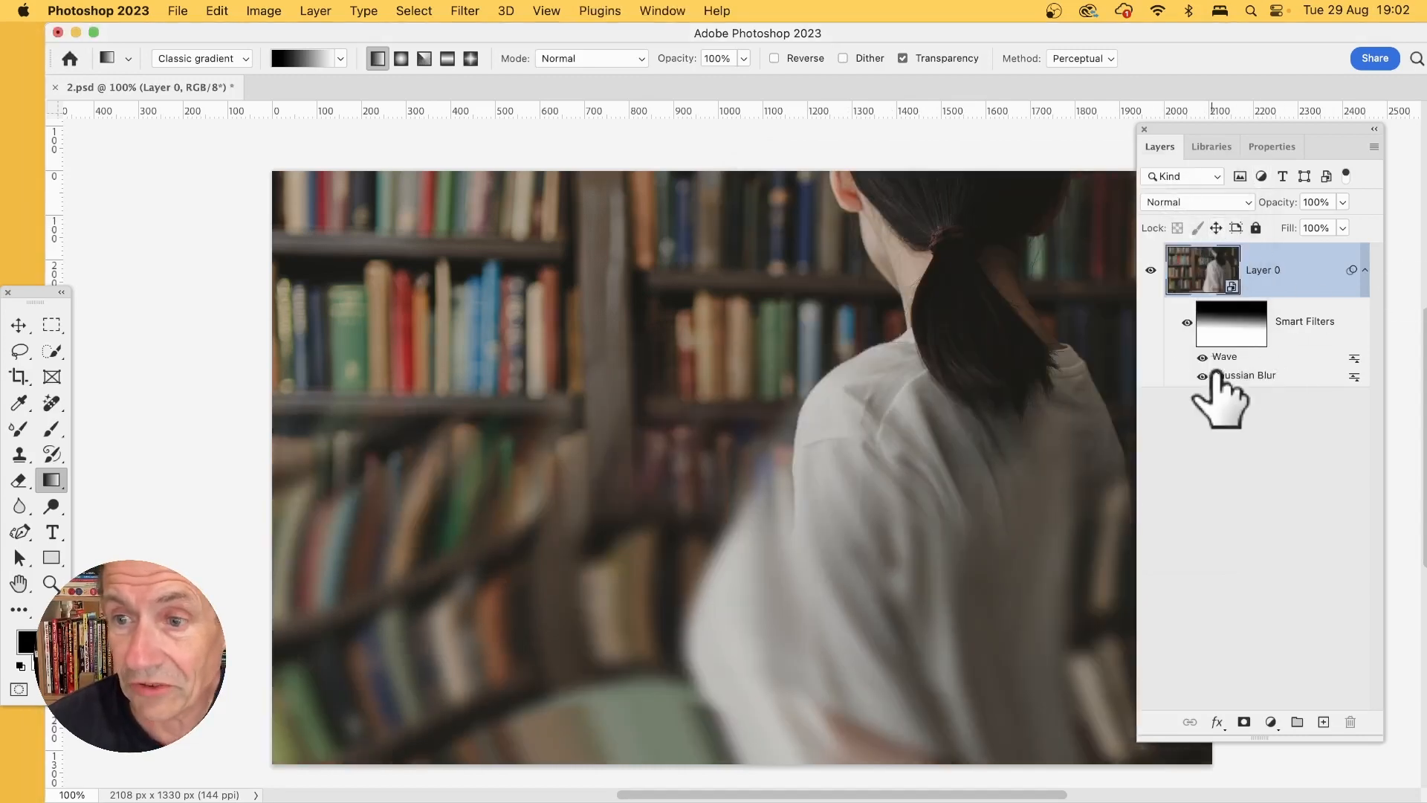
pyautogui.moveTo(1196, 287); pyautogui.dragTo(1274, 345)
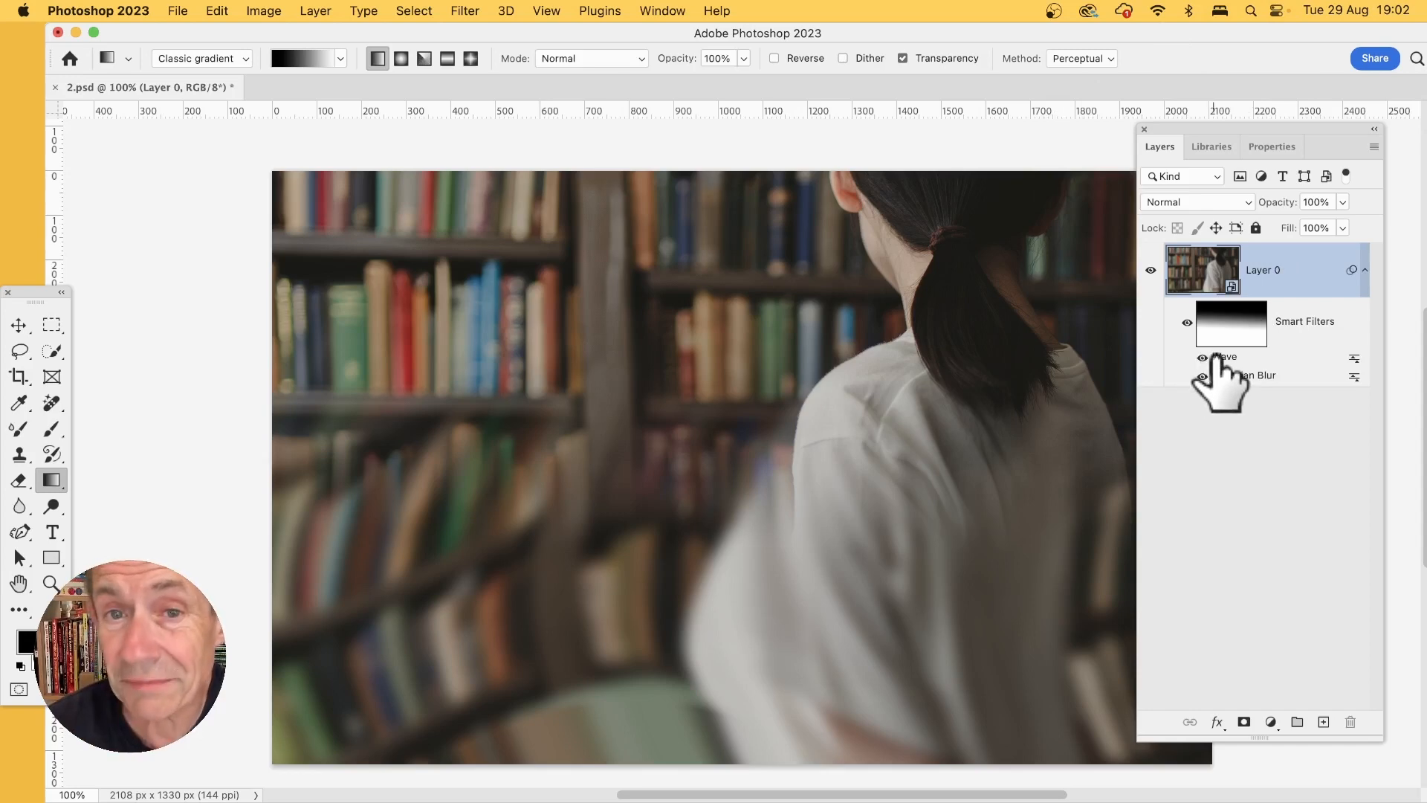
pyautogui.moveTo(1216, 357)
pyautogui.mouseDown()
pyautogui.moveTo(961, 366)
pyautogui.moveTo(1228, 358)
pyautogui.mouseUp()
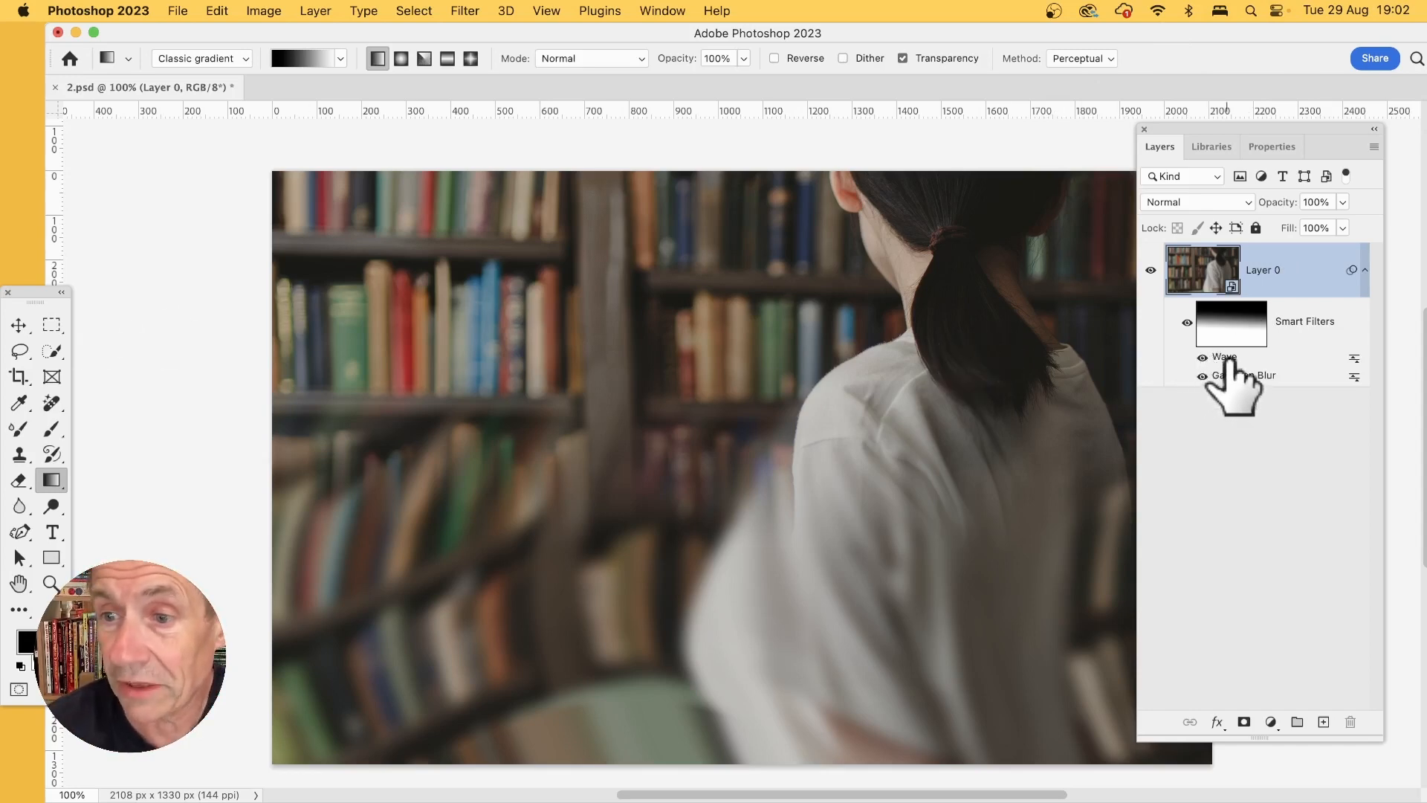
# Edit the Wave smart filter, raising the number of generators slightly and setting the maximum amplitude to 329.
pyautogui.doubleClick(1225, 358)
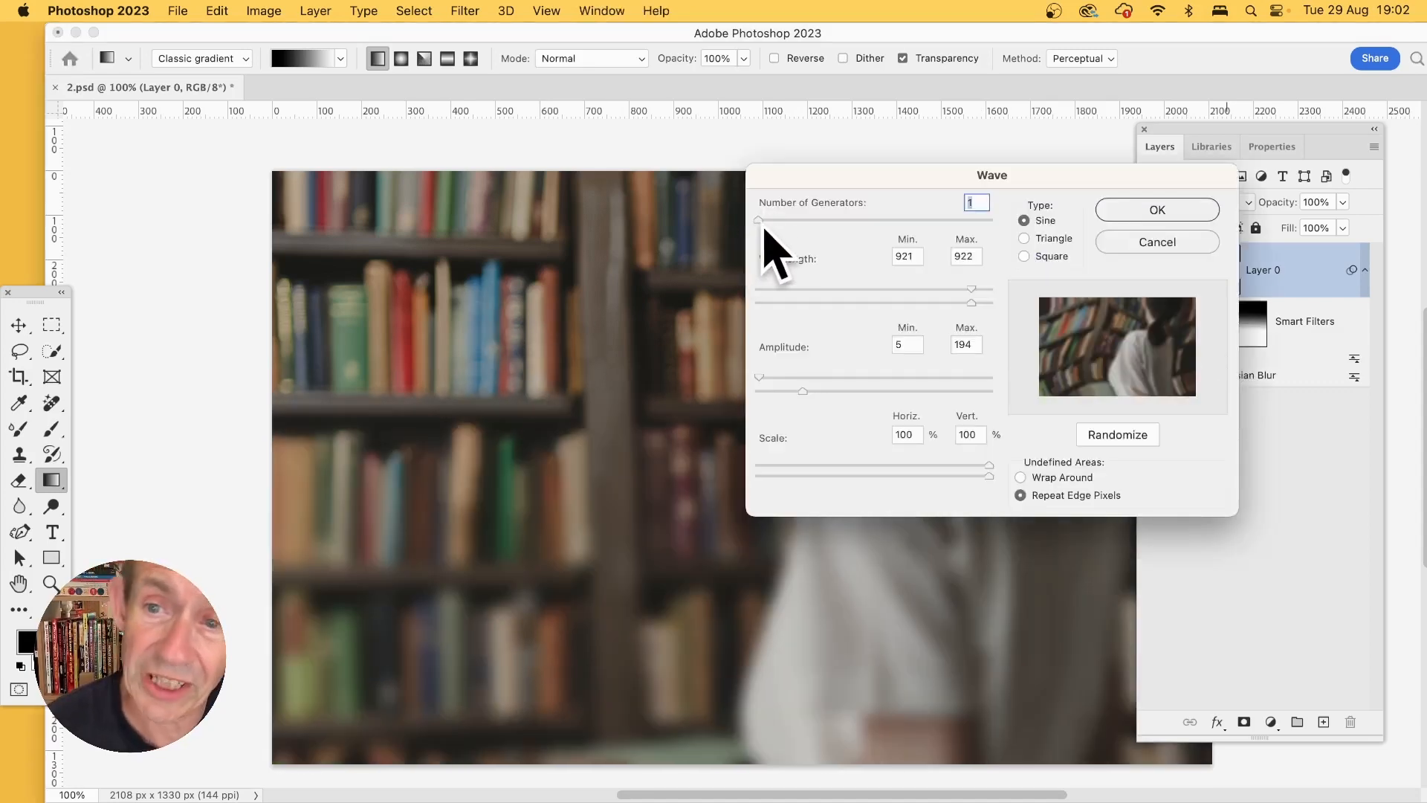
pyautogui.moveTo(758, 222); pyautogui.dragTo(761, 221)
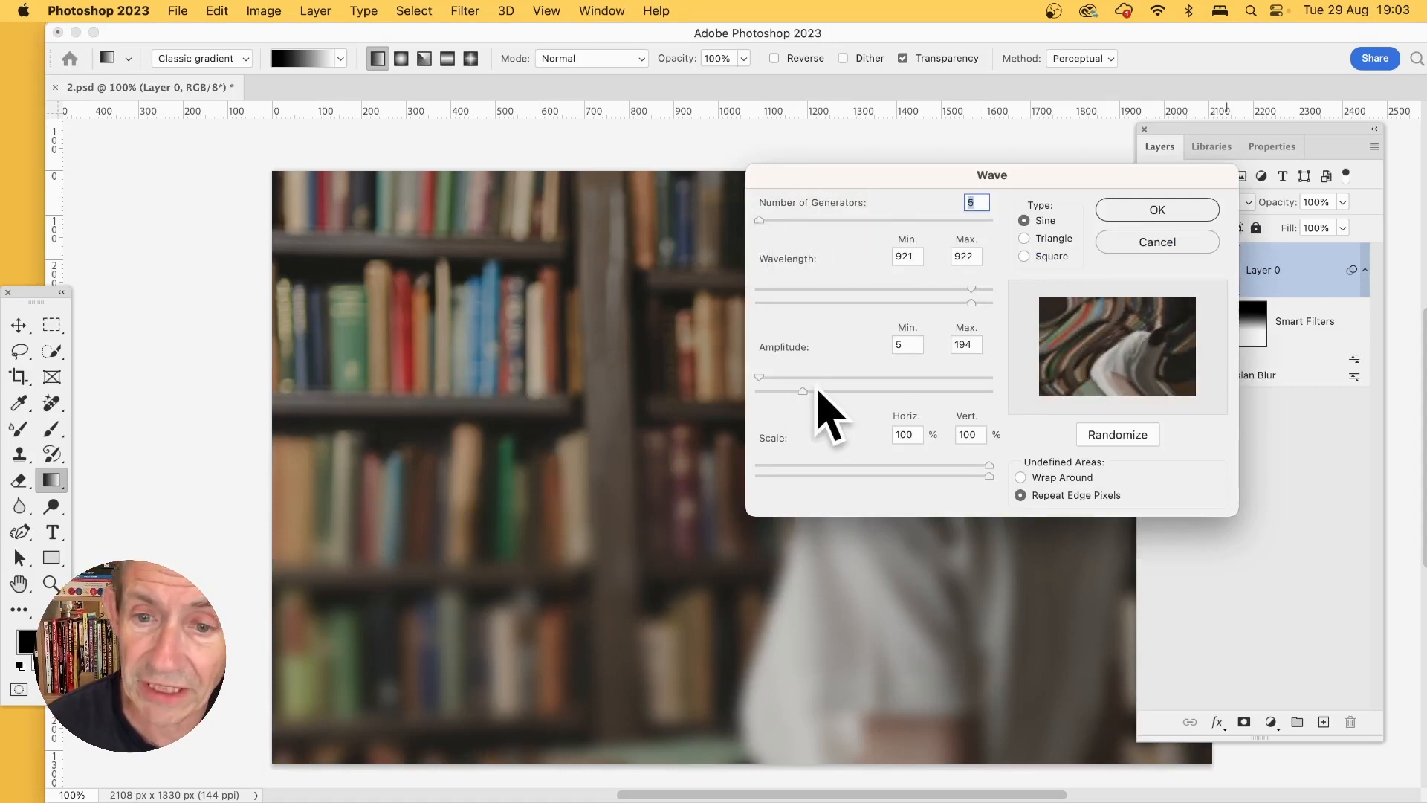
pyautogui.moveTo(803, 391); pyautogui.dragTo(834, 391)
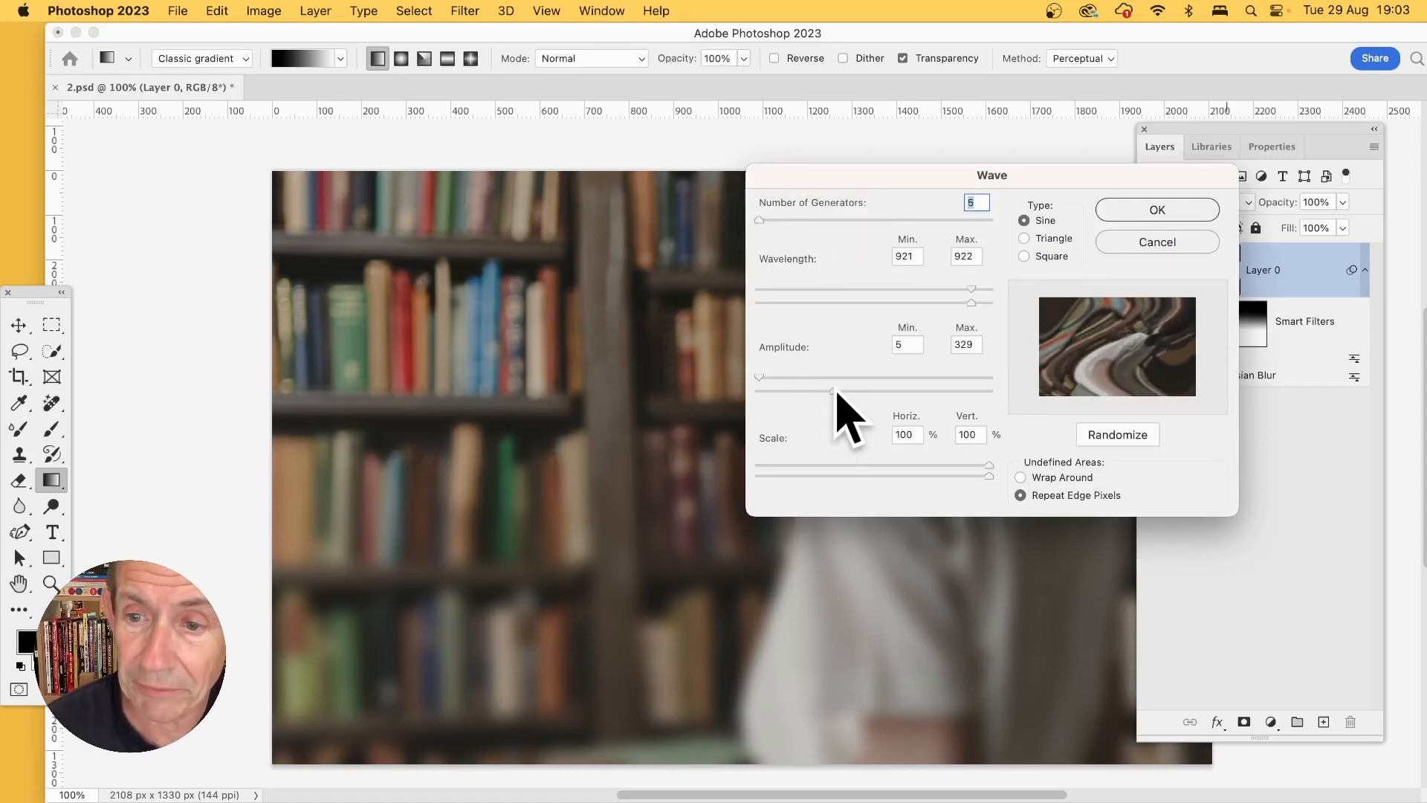
pyautogui.click(1154, 211)
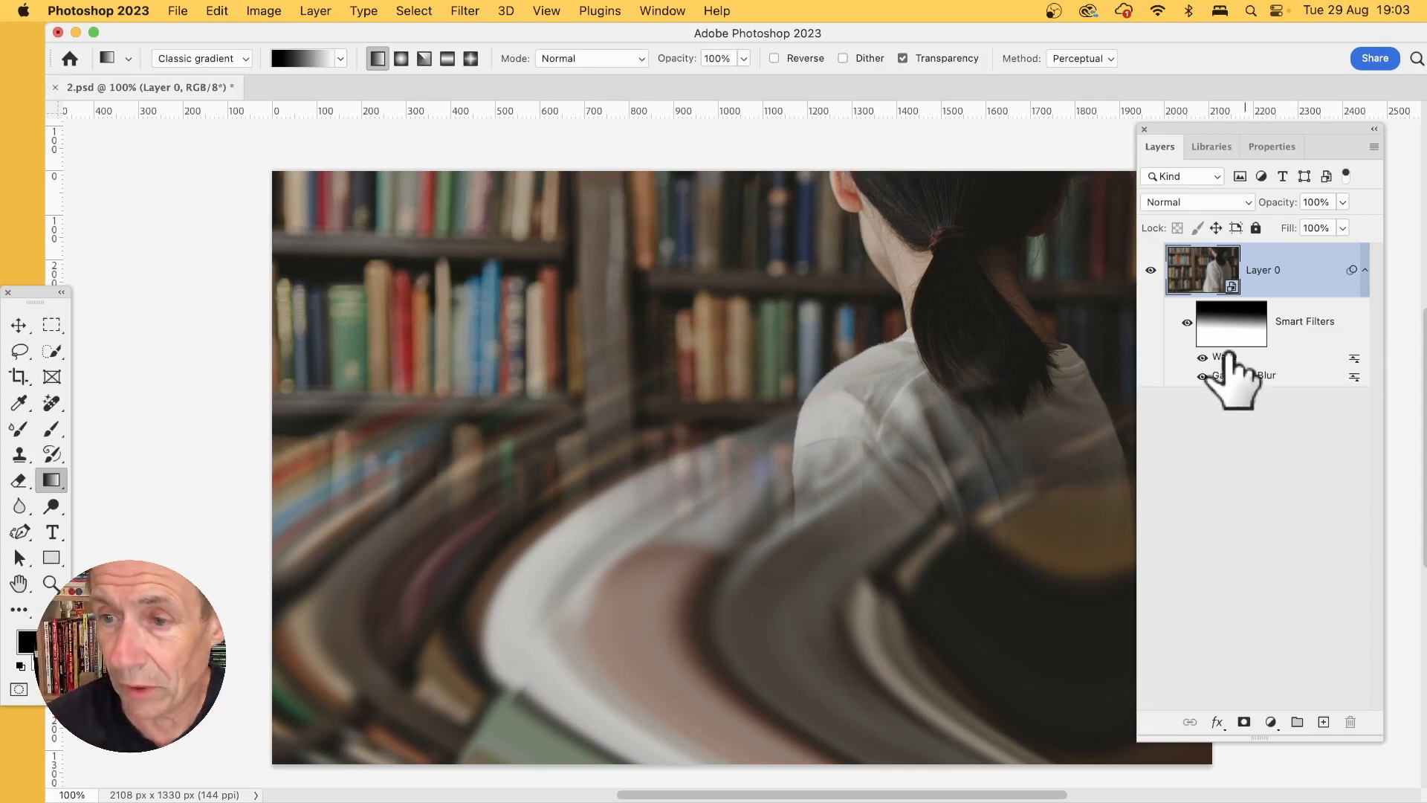
# Hide the Wave filter and duplicate the Gaussian Blur smart filter so Layer 0 has three copies of it.
pyautogui.click(1203, 358)
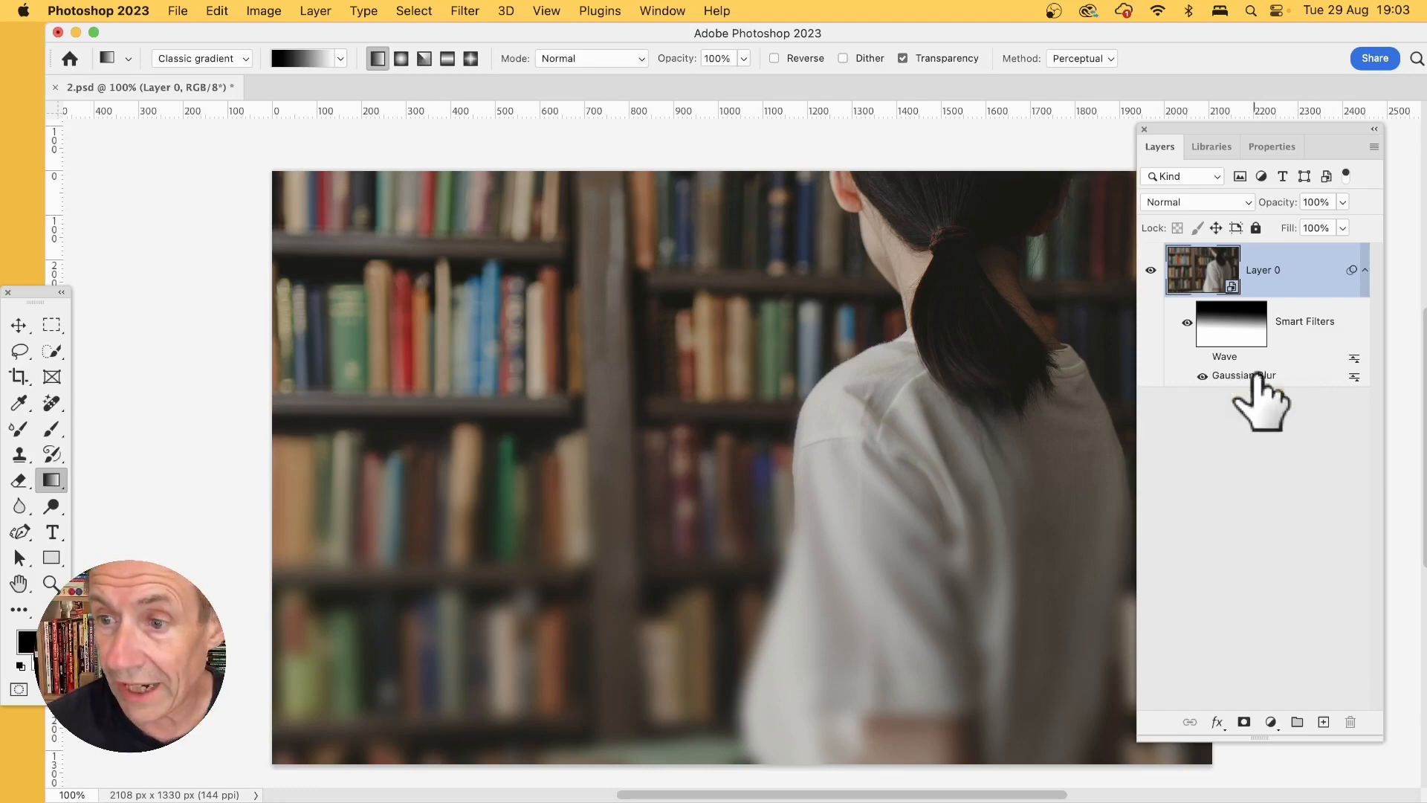
pyautogui.moveTo(1256, 375); pyautogui.dragTo(1247, 406)
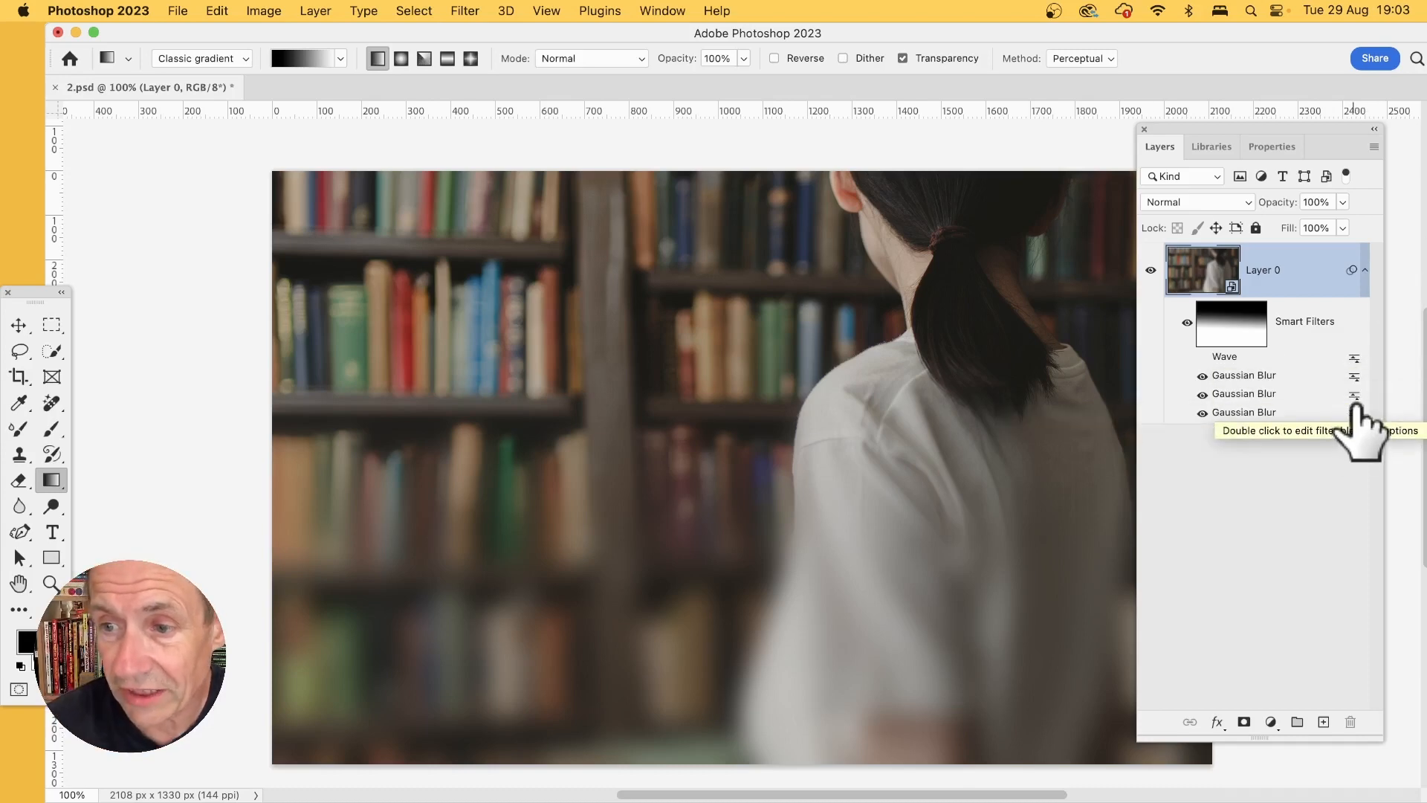
# Try Color Burn and Overlay as the Wave filter's blending mode, then apply Screen at 100% opacity.
pyautogui.doubleClick(1352, 359)
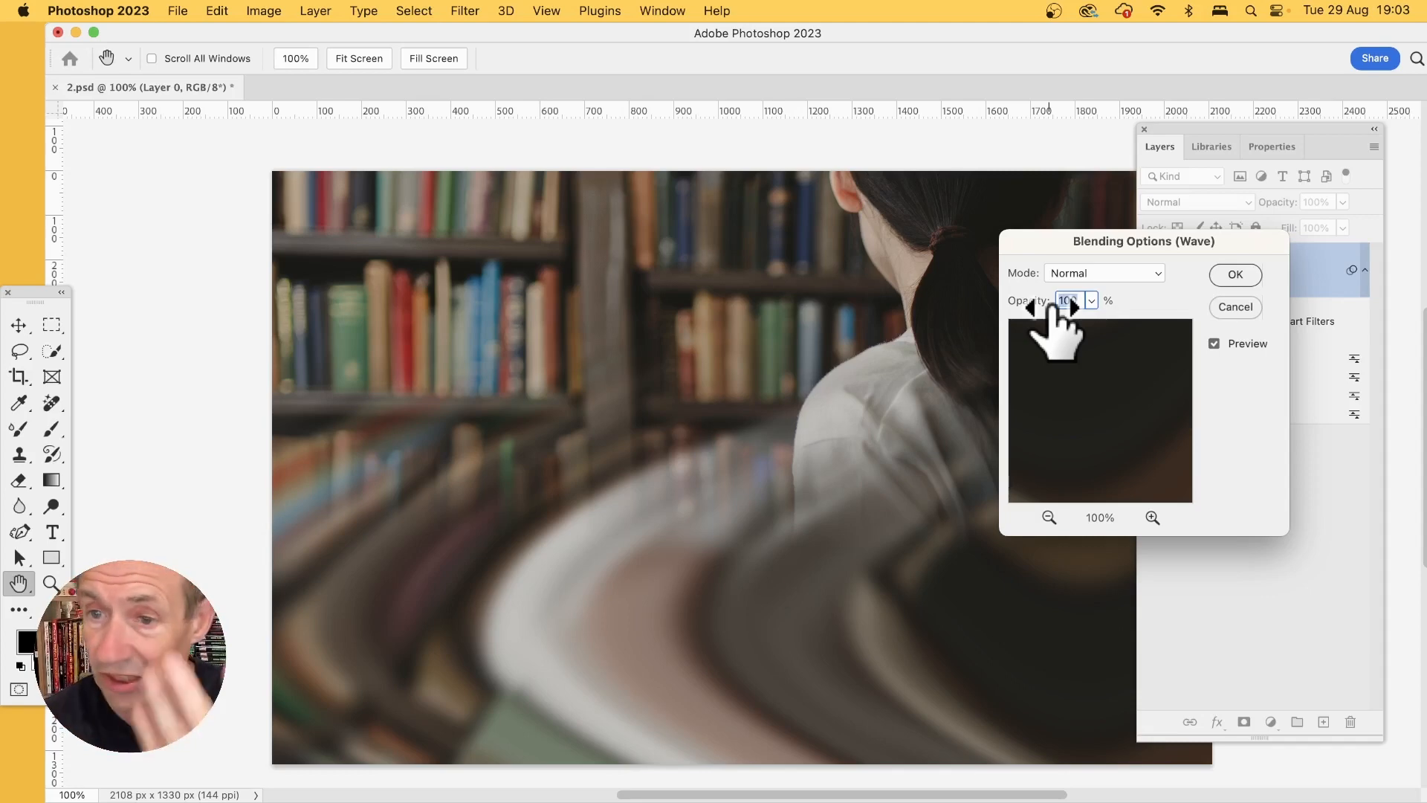
pyautogui.click(1097, 274)
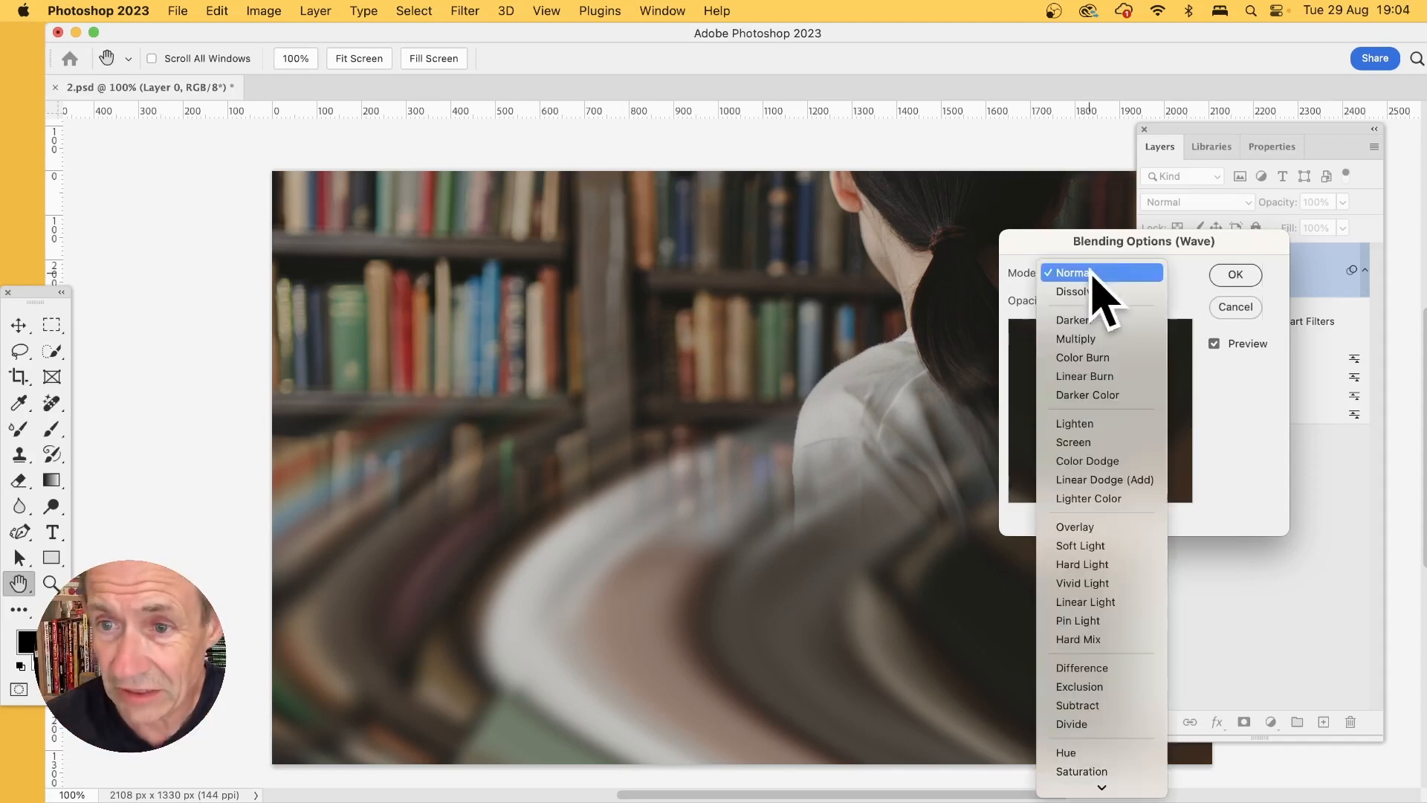
pyautogui.click(1091, 360)
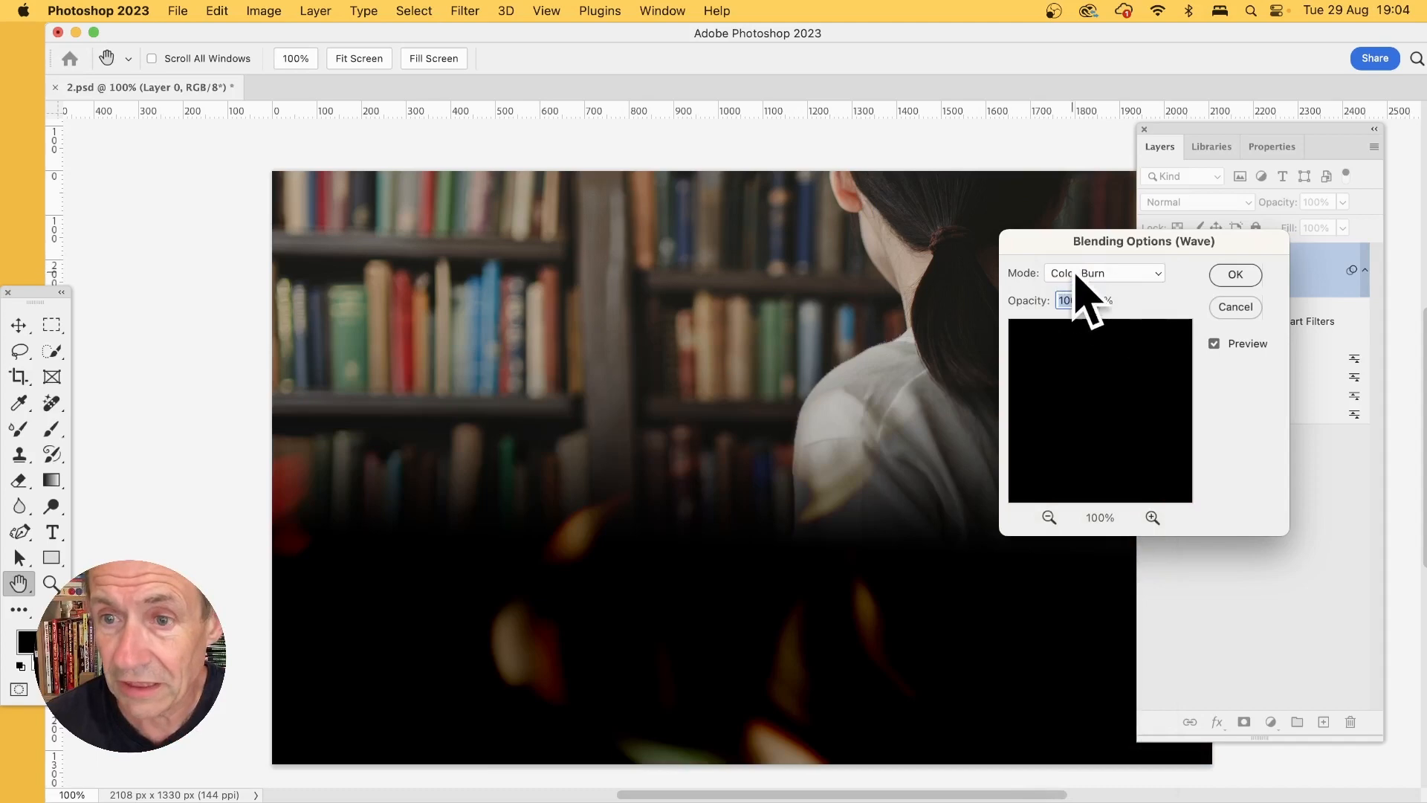
pyautogui.click(1077, 277)
pyautogui.click(1085, 439)
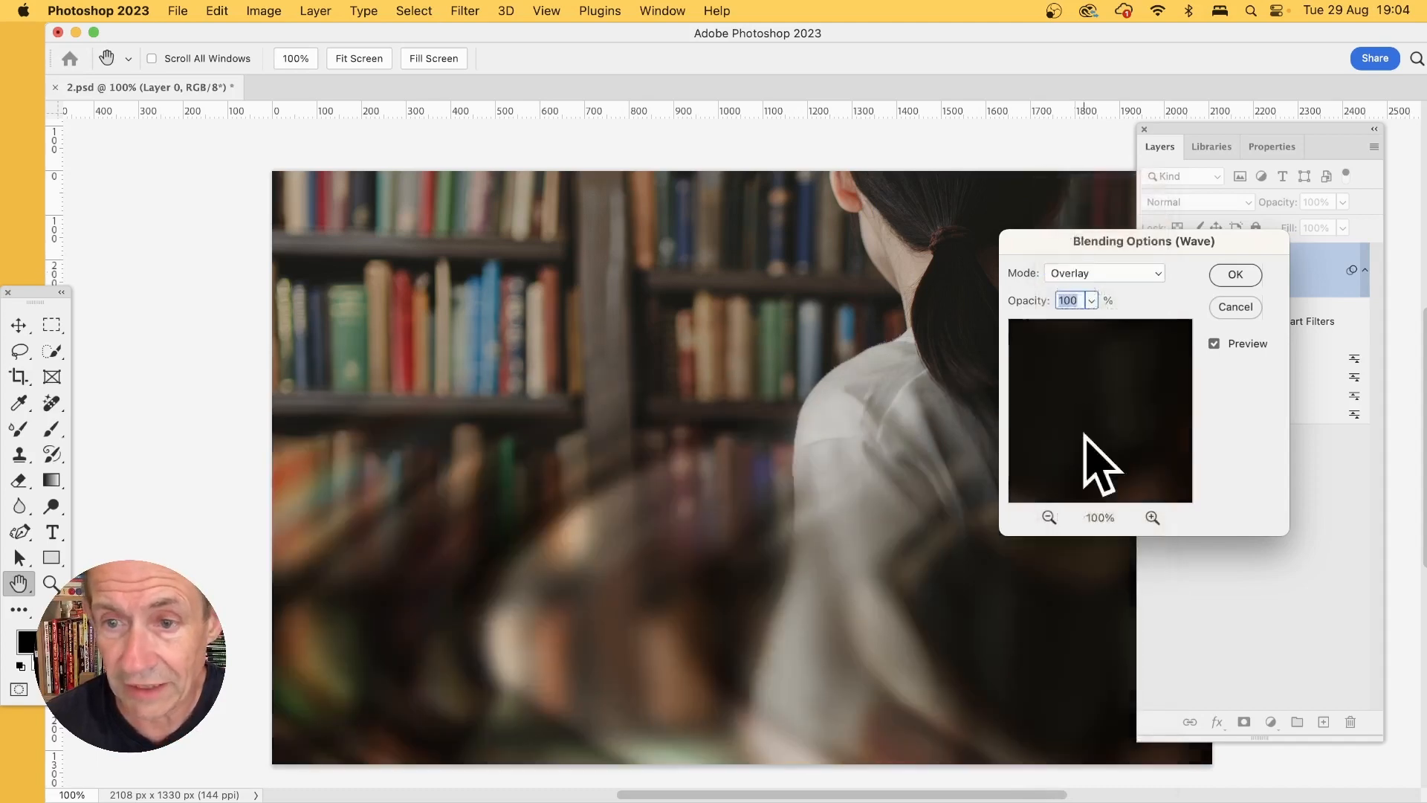
pyautogui.click(1087, 275)
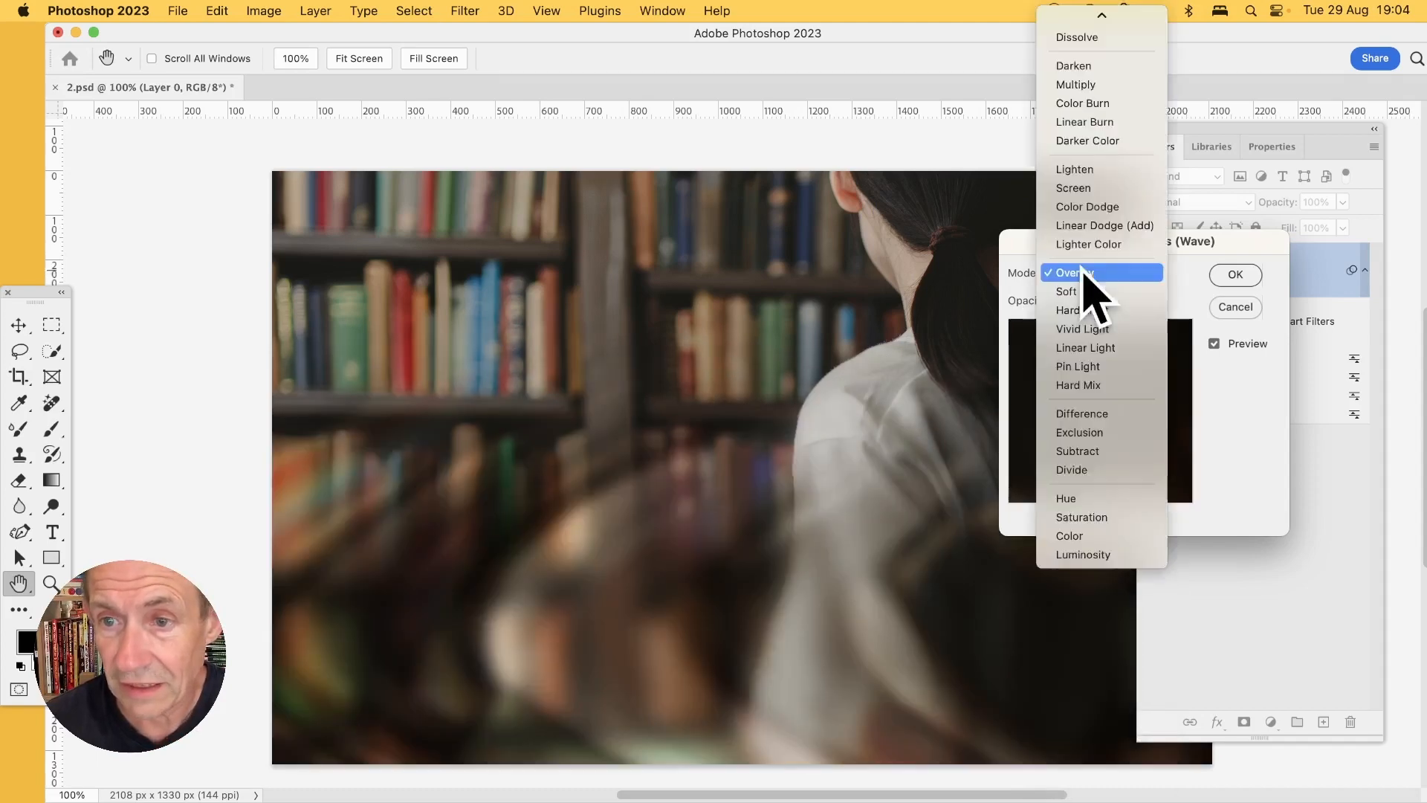
pyautogui.click(1091, 190)
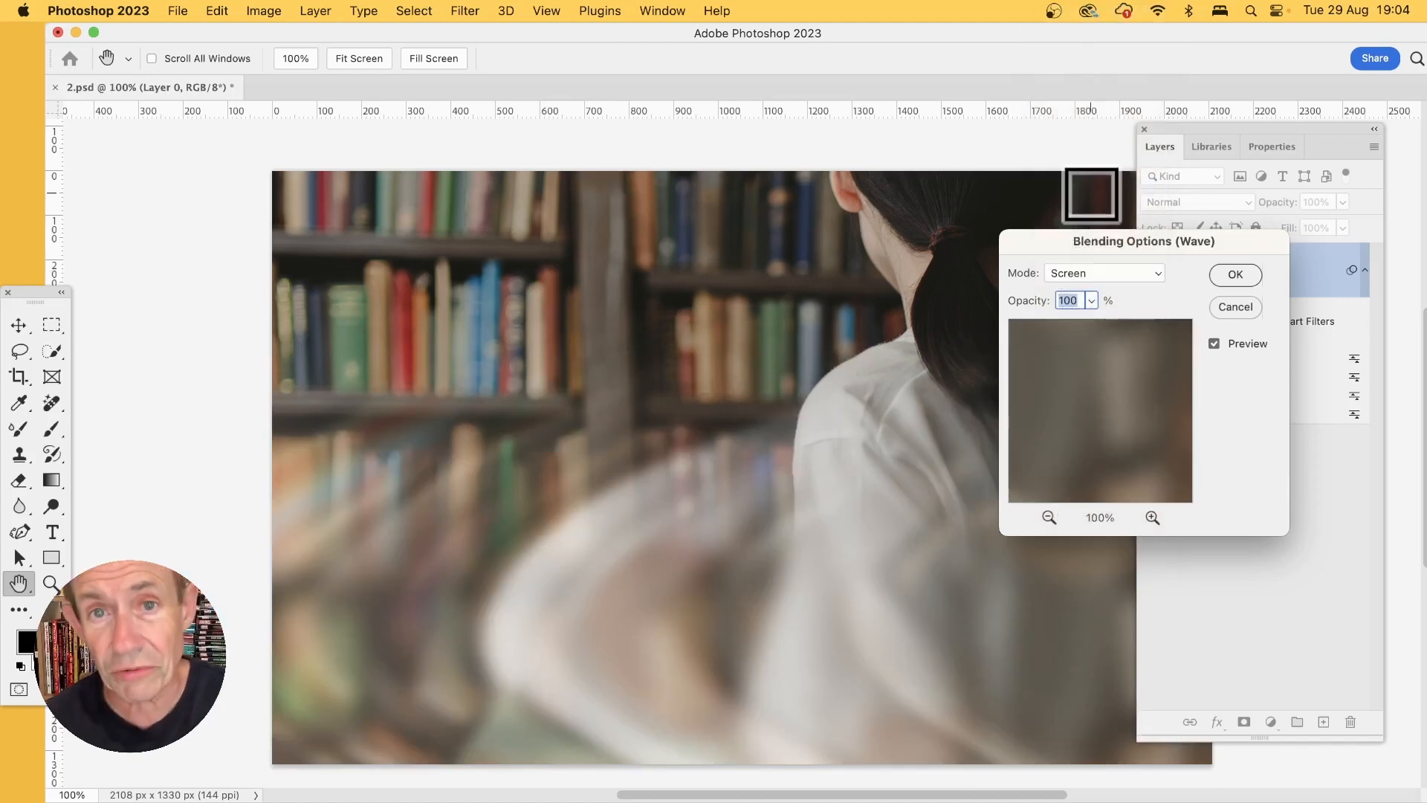
pyautogui.click(1240, 276)
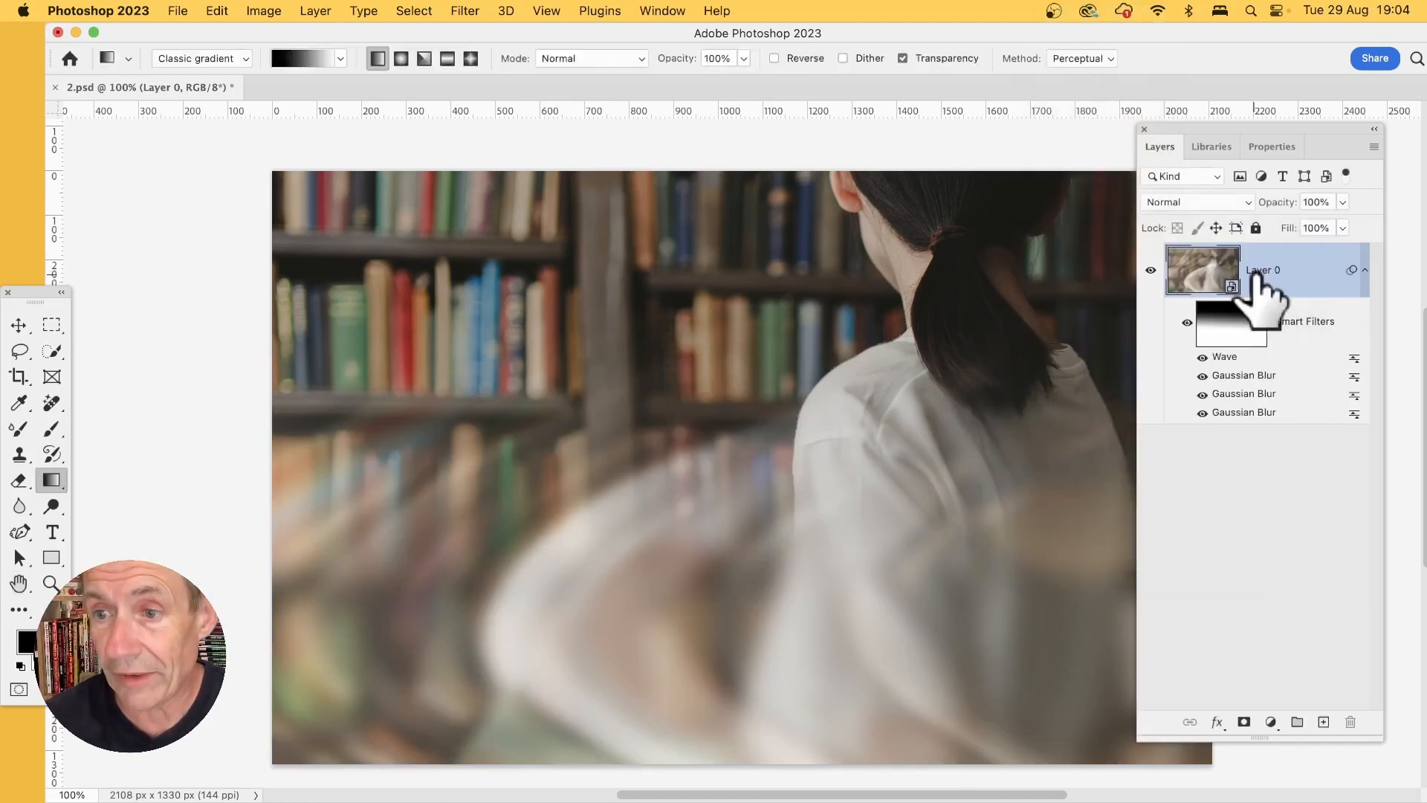
# Set the radius of the topmost Gaussian Blur smart filter to 6.6 pixels.
pyautogui.doubleClick(1247, 377)
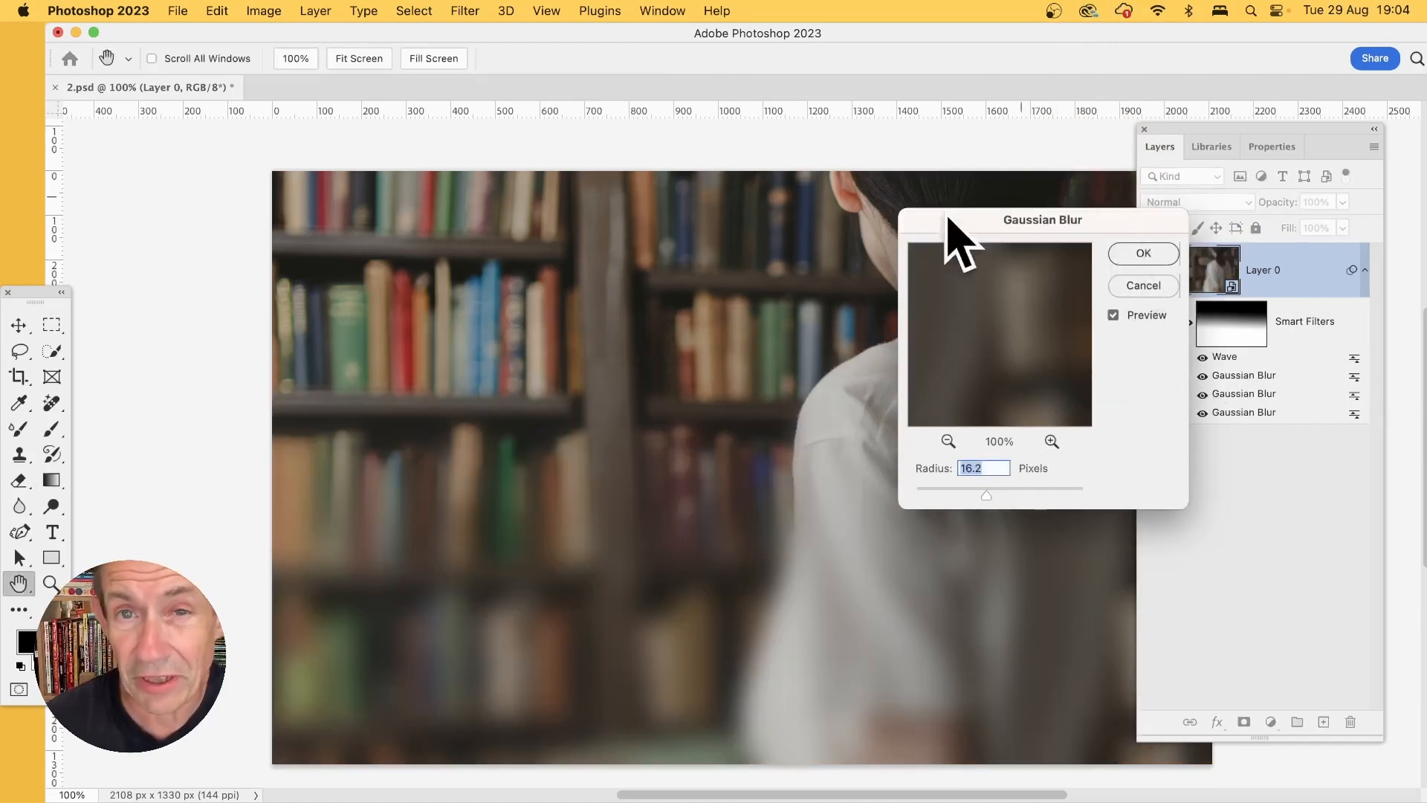
pyautogui.moveTo(985, 495); pyautogui.dragTo(972, 495)
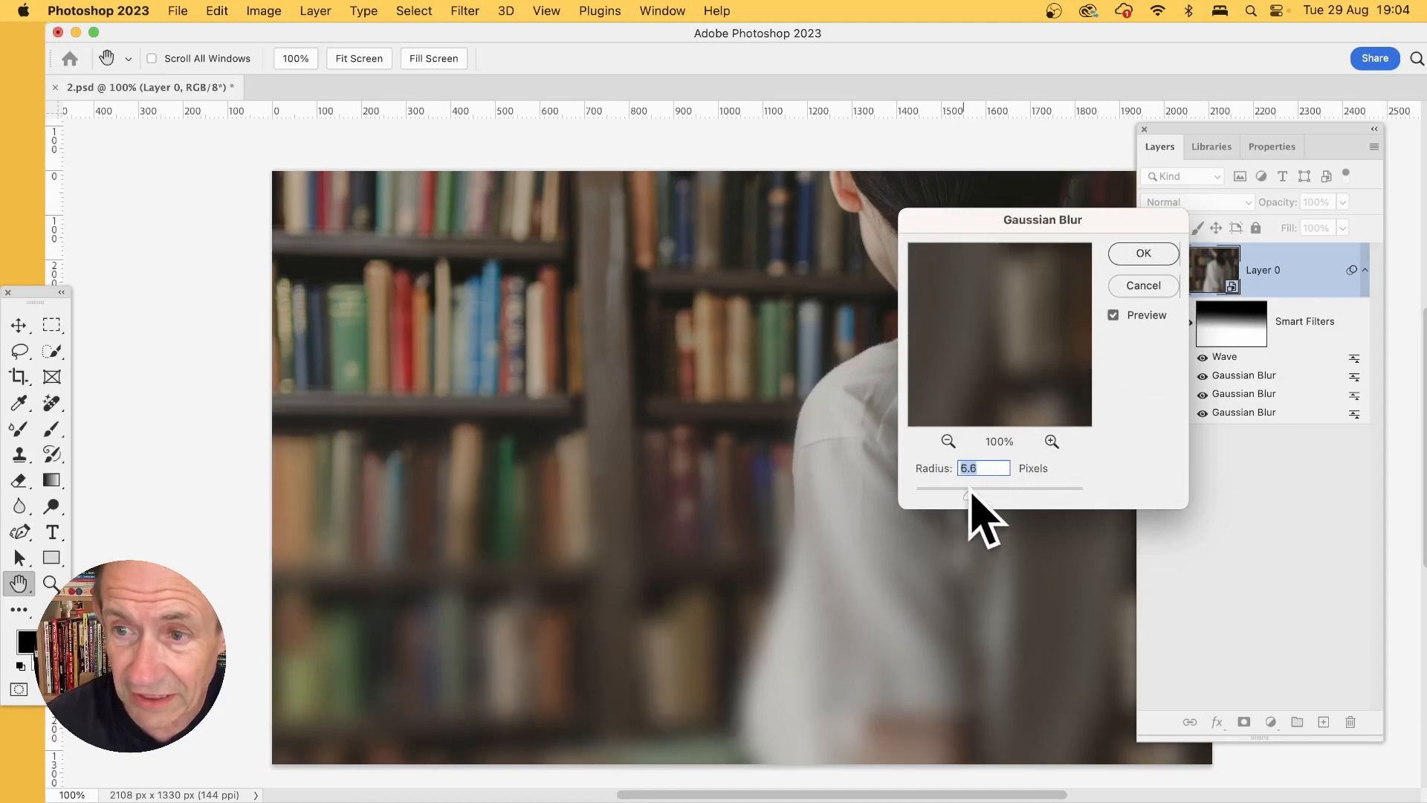
pyautogui.click(1171, 254)
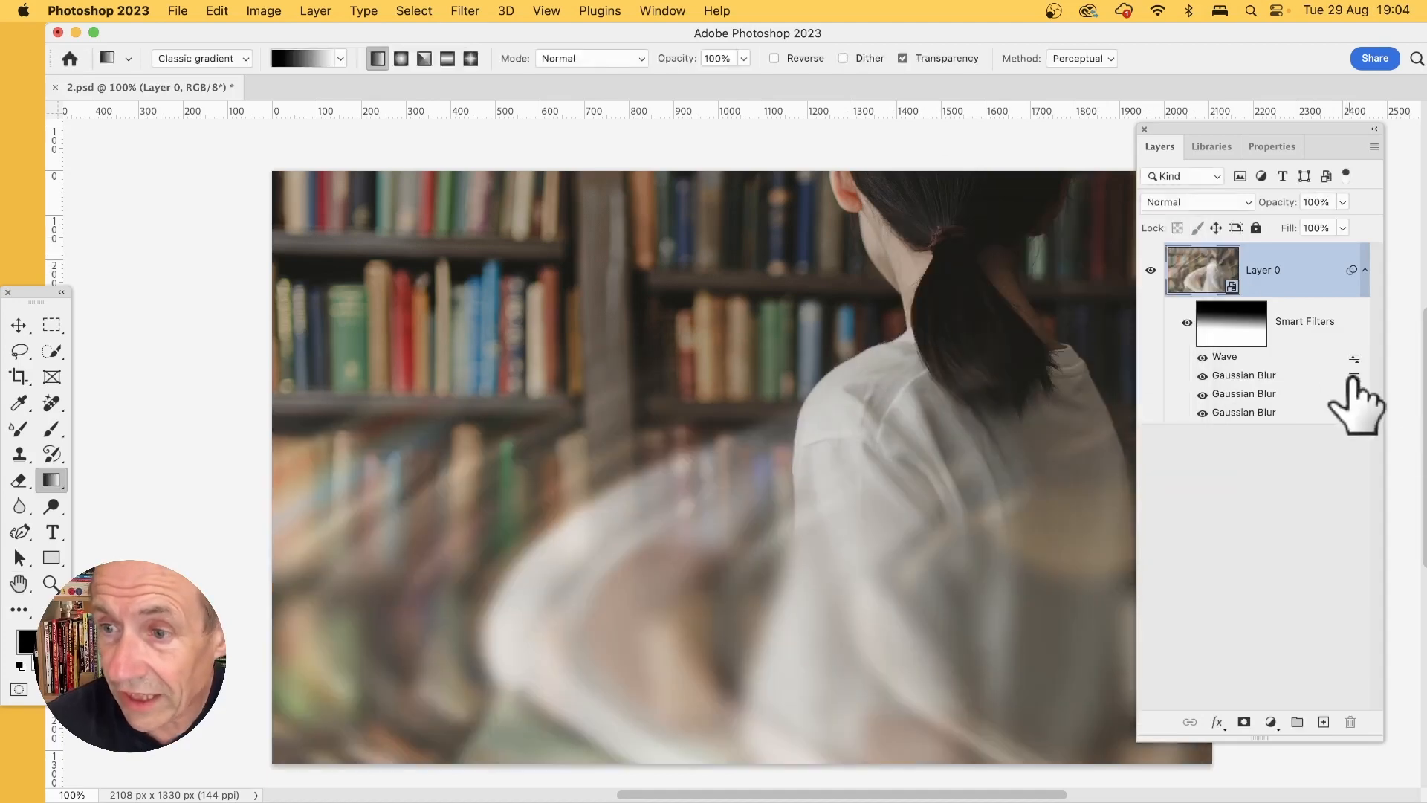
# Try Lighten as the topmost Gaussian Blur filter's blending mode, then apply Vivid Light.
pyautogui.doubleClick(1353, 377)
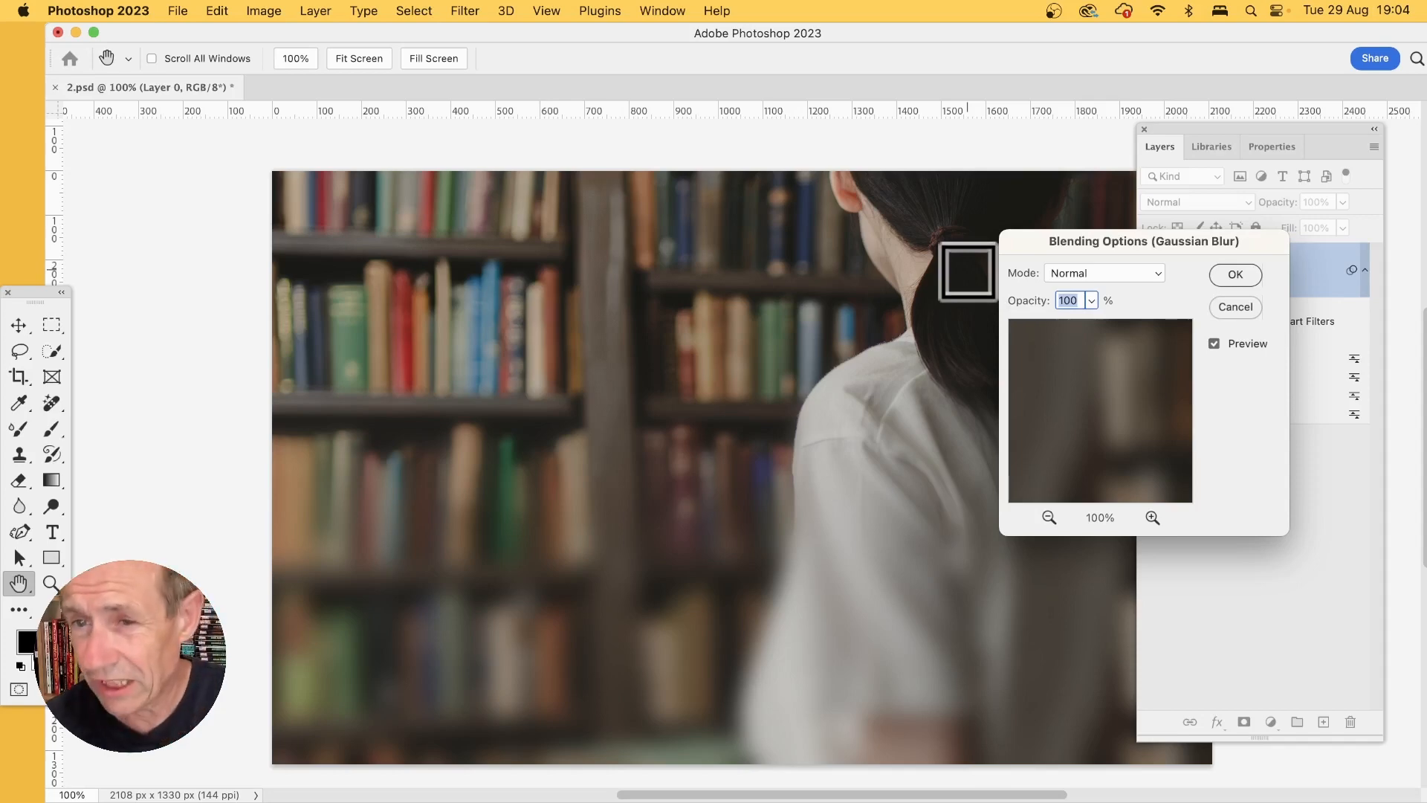
pyautogui.click(1129, 273)
pyautogui.click(1093, 425)
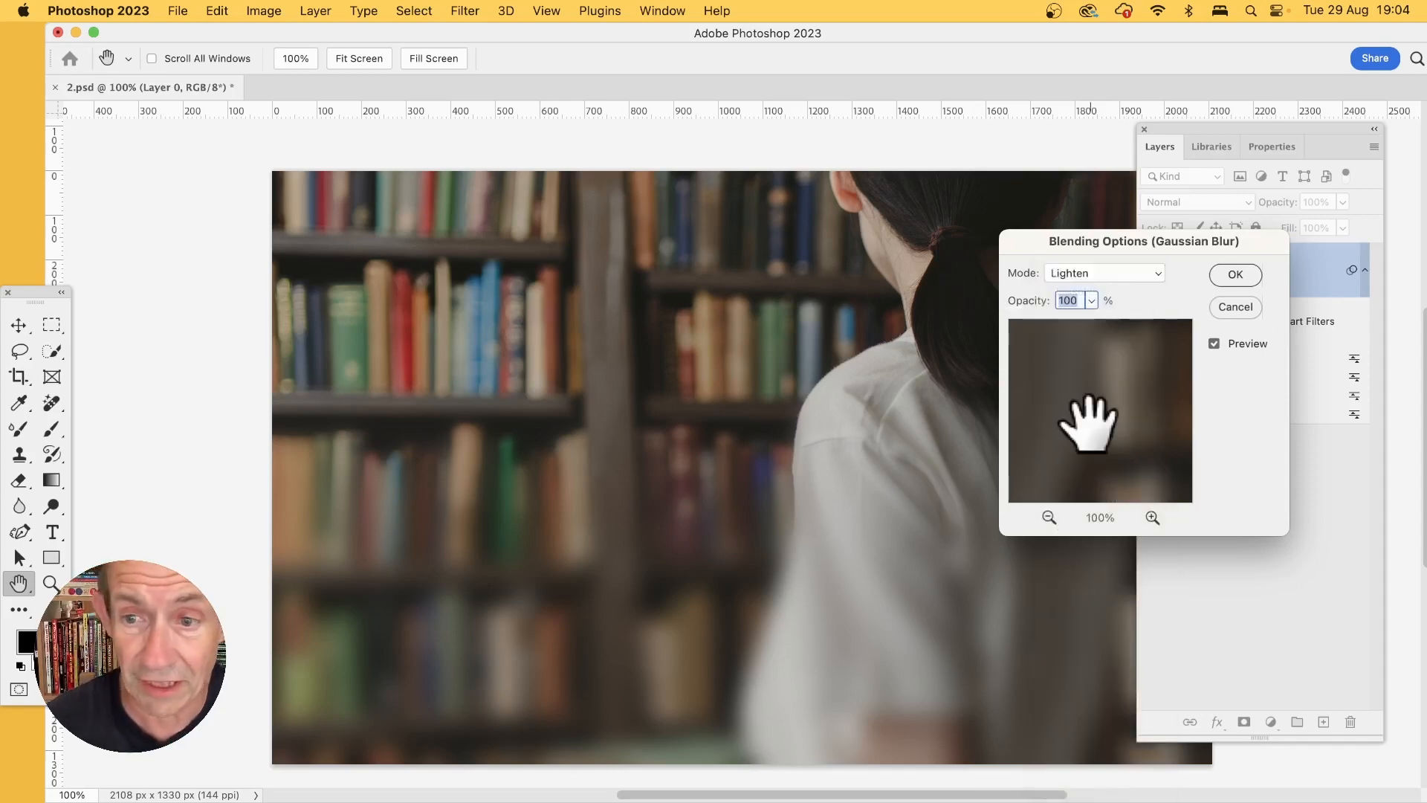
pyautogui.click(1101, 274)
pyautogui.click(1100, 433)
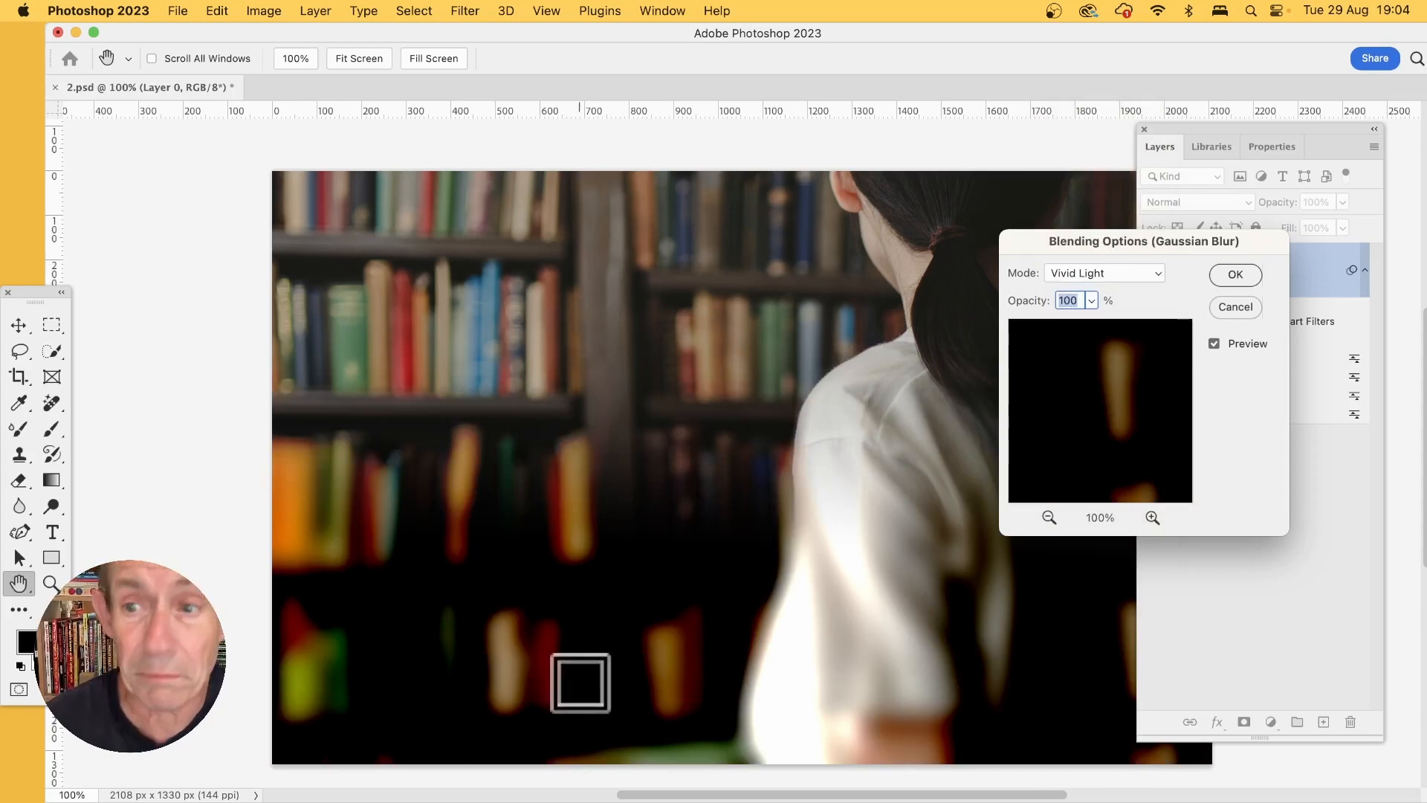
pyautogui.click(1240, 278)
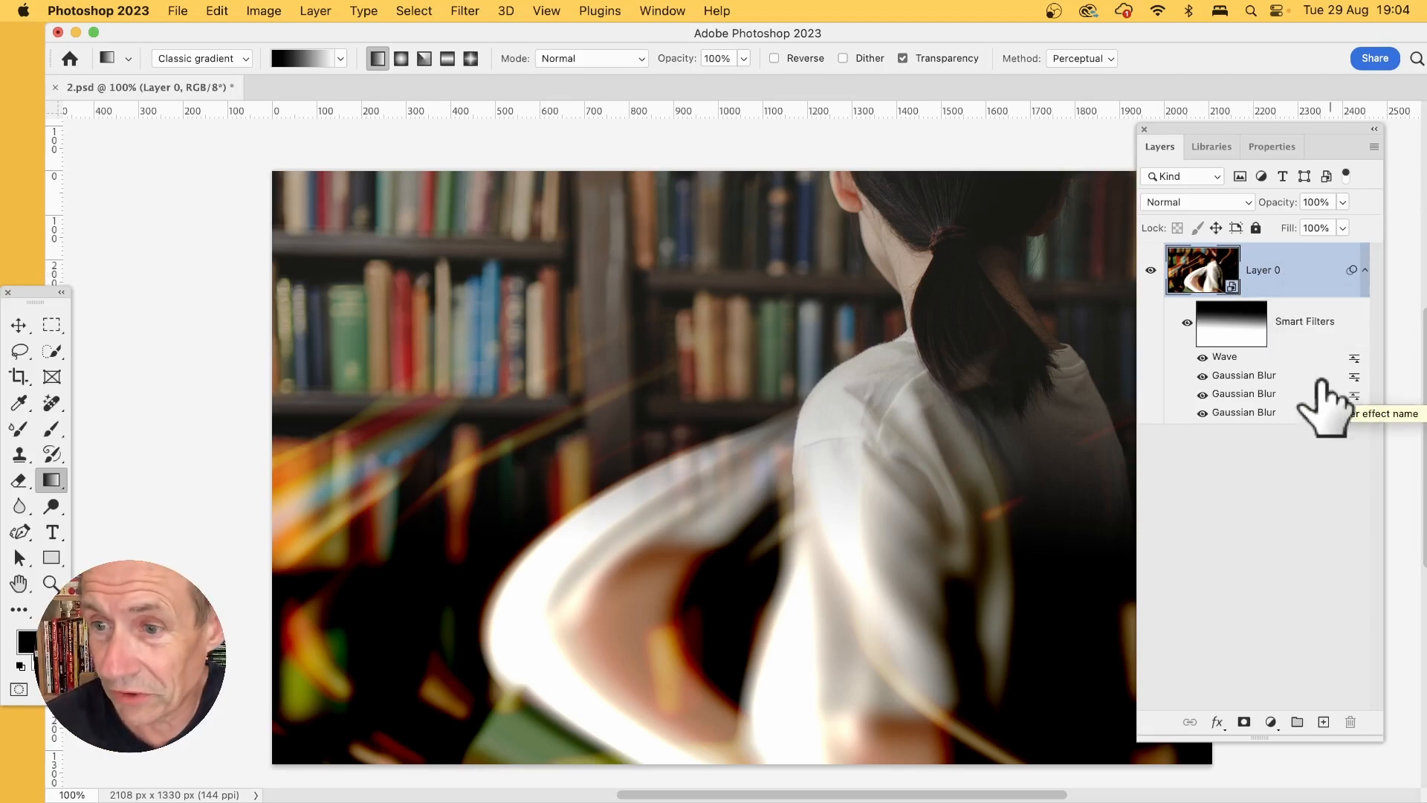
# Delete the Wave smart filter from Layer 0.
pyautogui.rightClick(1219, 356)
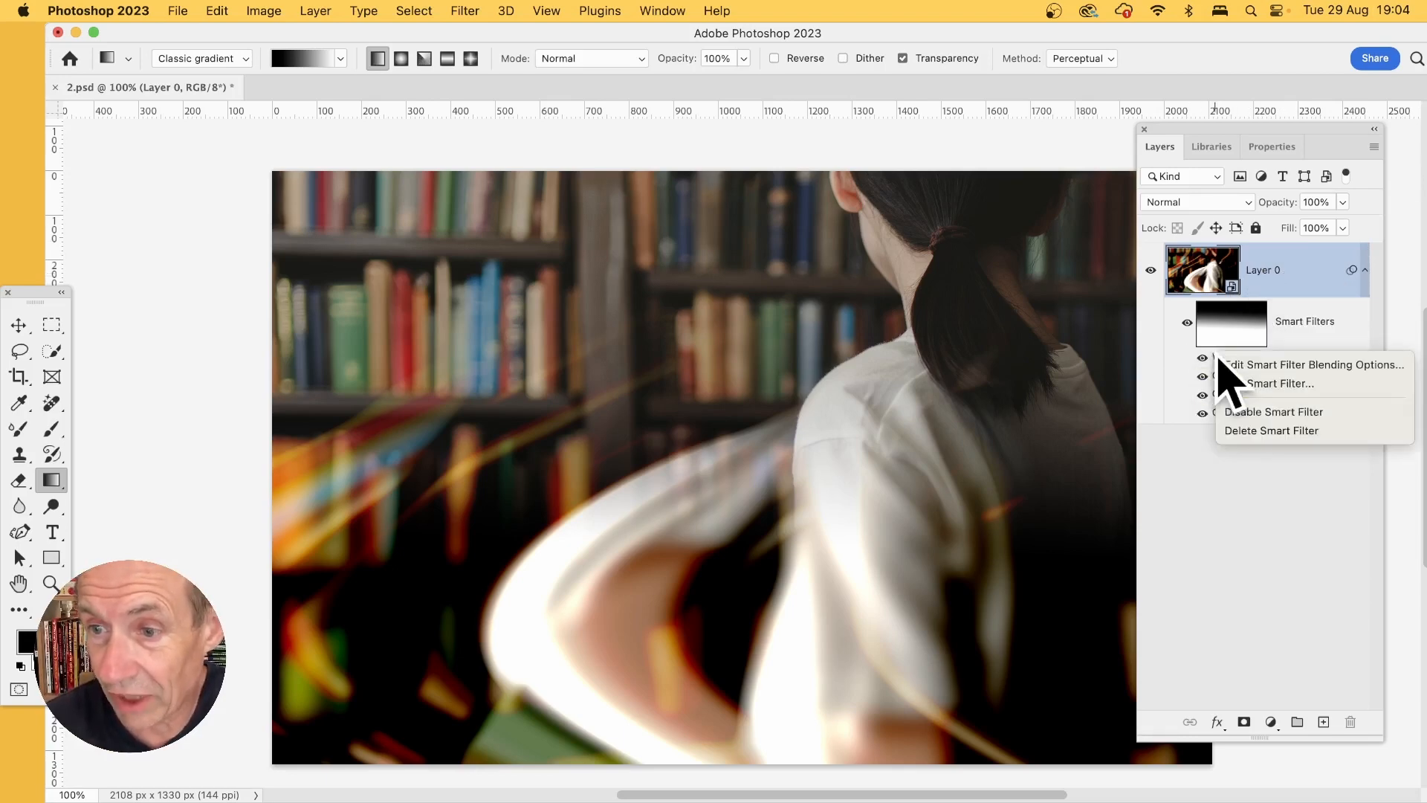
pyautogui.click(1277, 431)
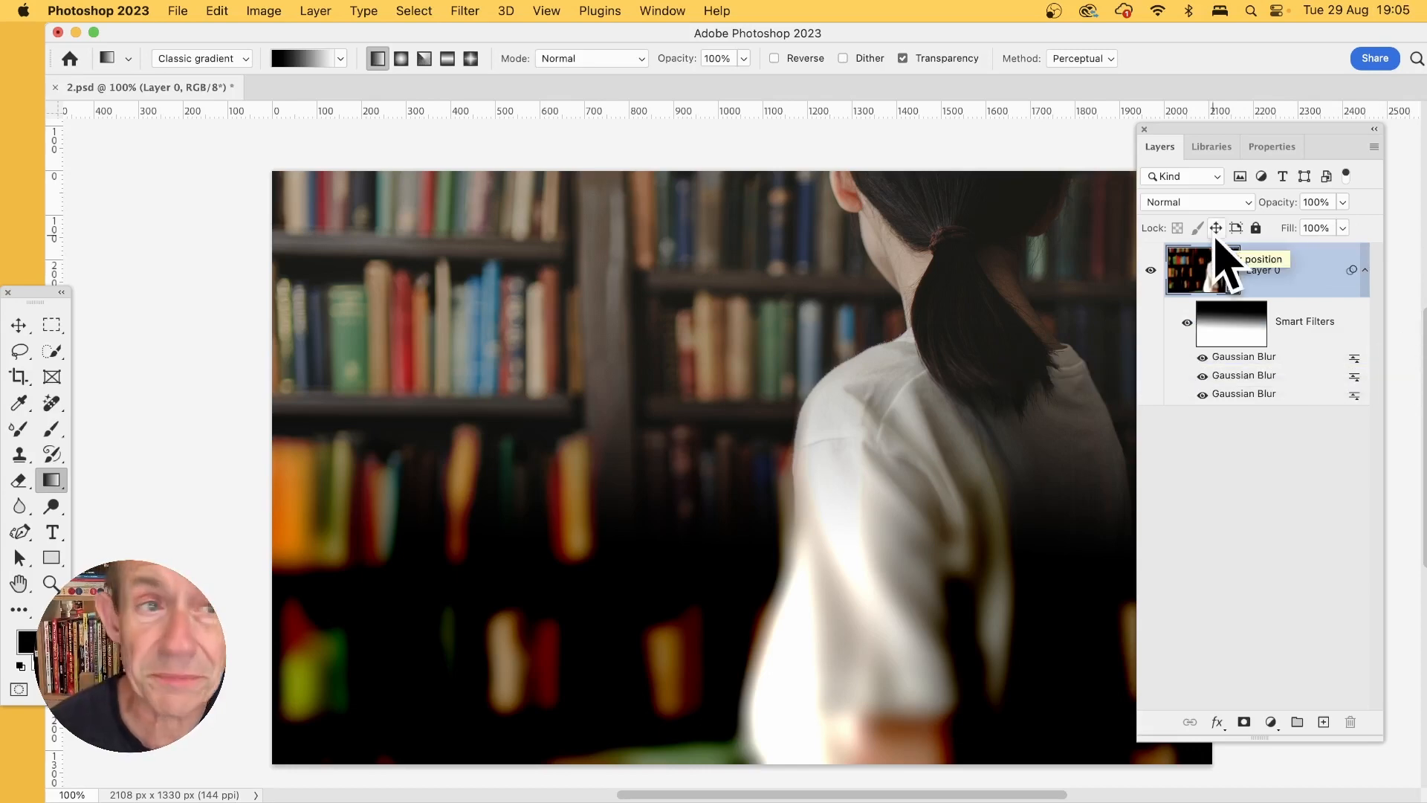
# Apply a Black & White adjustment to Layer 0 as a smart filter with Reds 173%, Yellows -2% and Cyans -23%.
pyautogui.click(266, 10)
pyautogui.moveTo(269, 62)
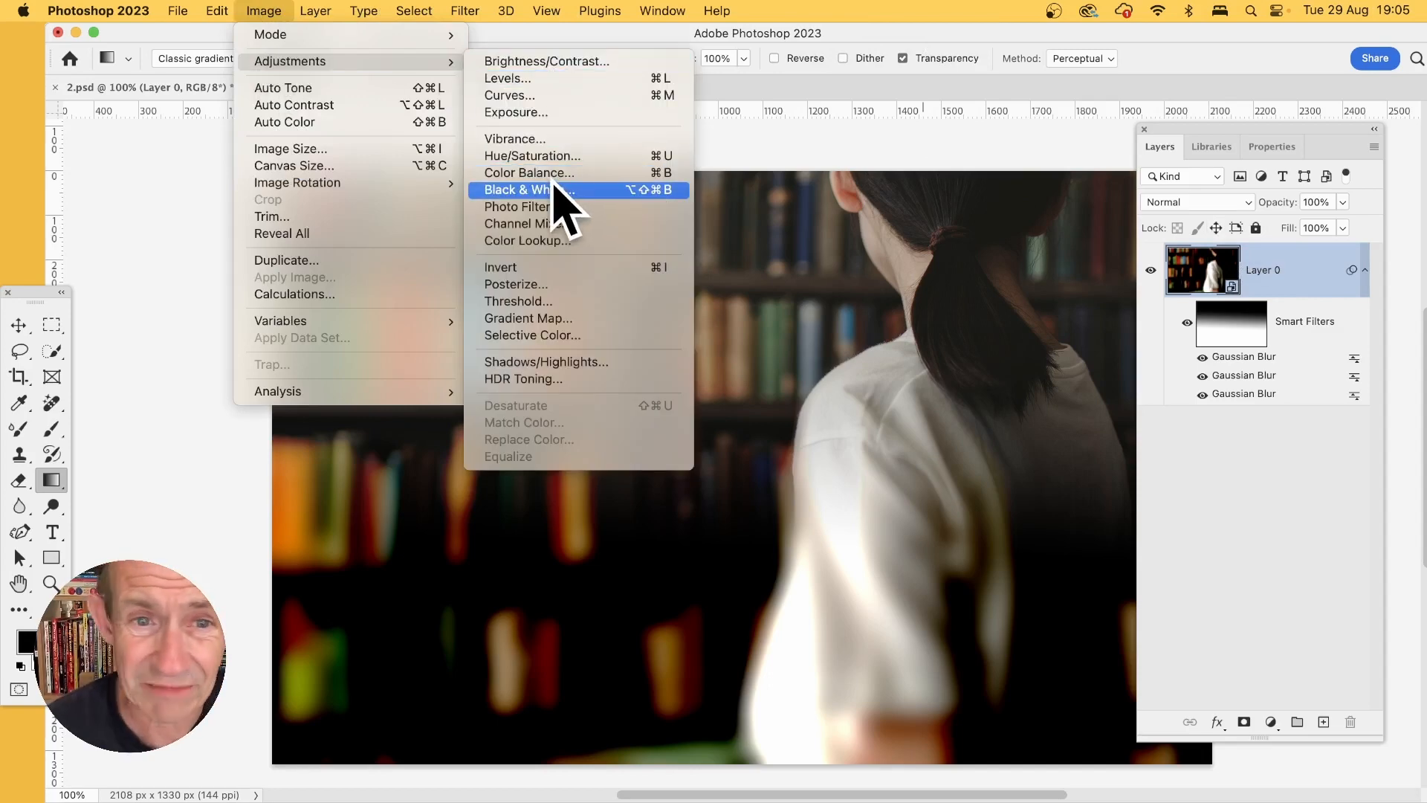
pyautogui.click(520, 190)
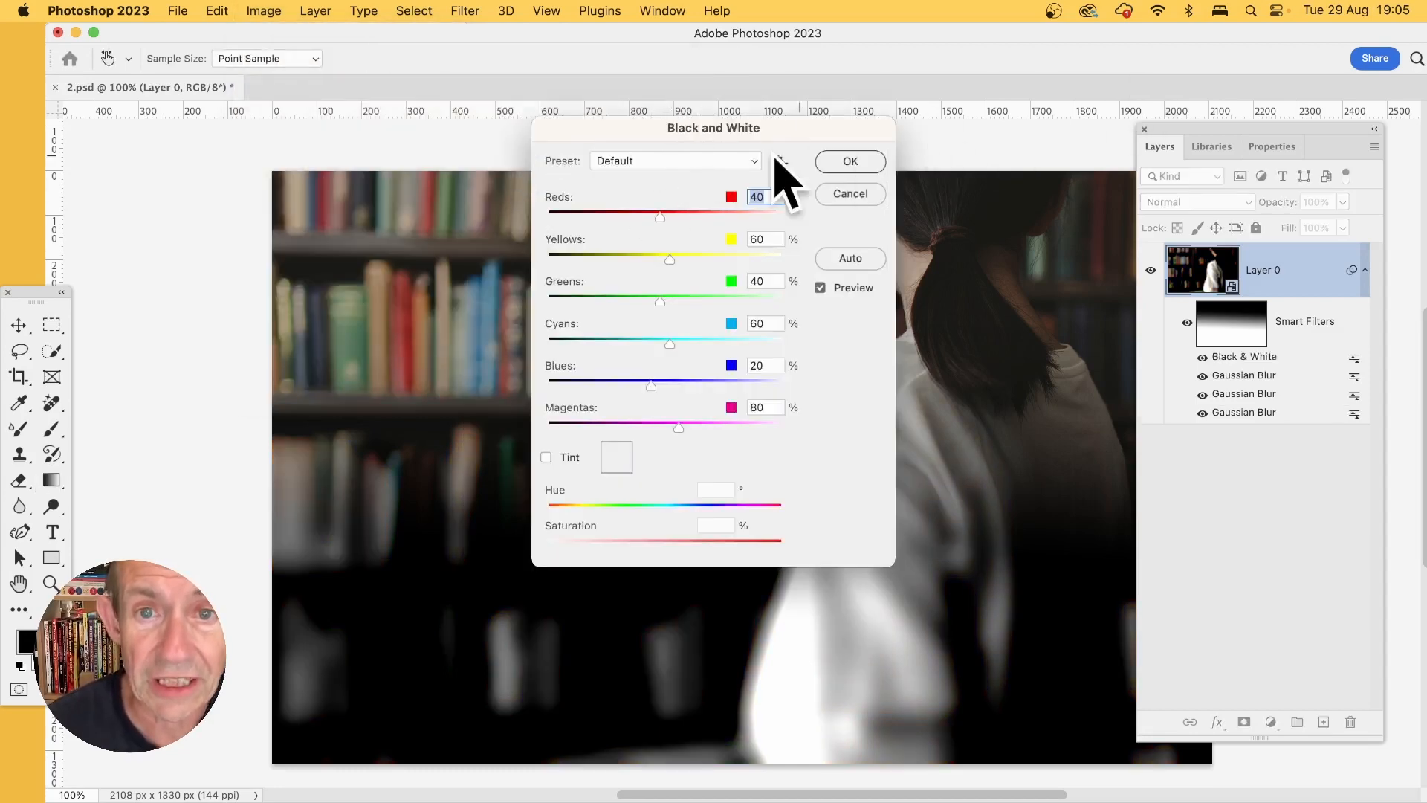
pyautogui.moveTo(656, 128); pyautogui.dragTo(999, 128)
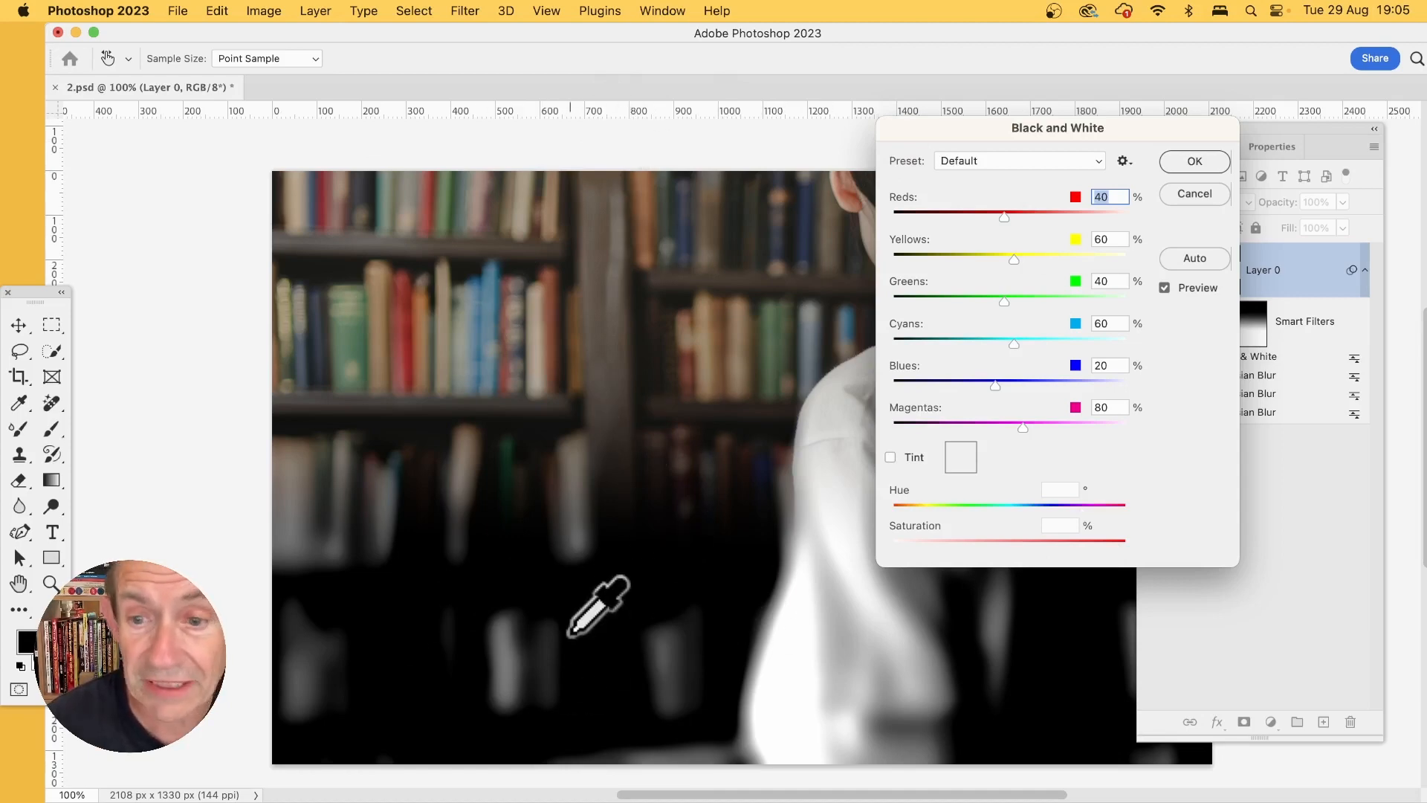
pyautogui.moveTo(1002, 216); pyautogui.dragTo(994, 287)
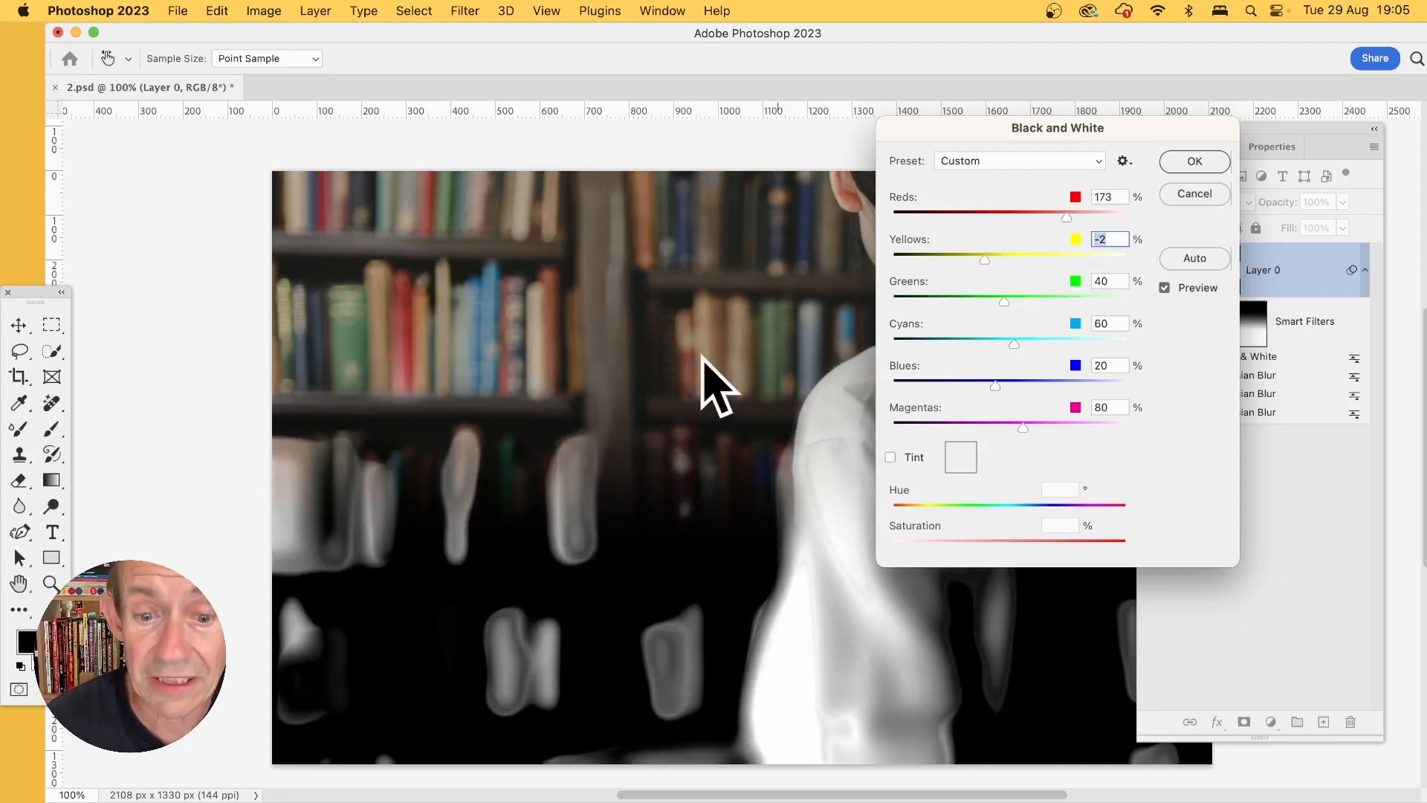
pyautogui.moveTo(1013, 344); pyautogui.dragTo(974, 343)
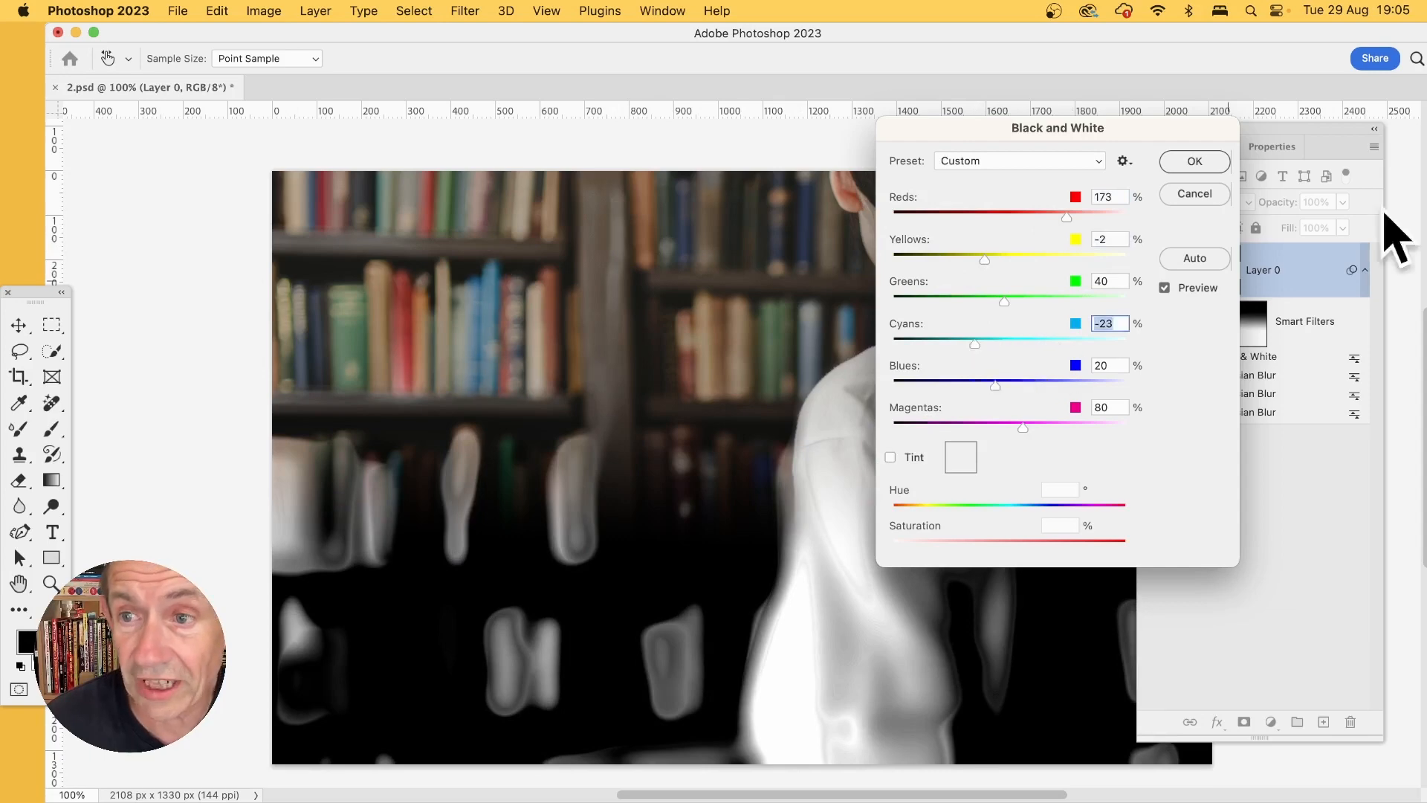
pyautogui.click(1204, 163)
pyautogui.press('g')
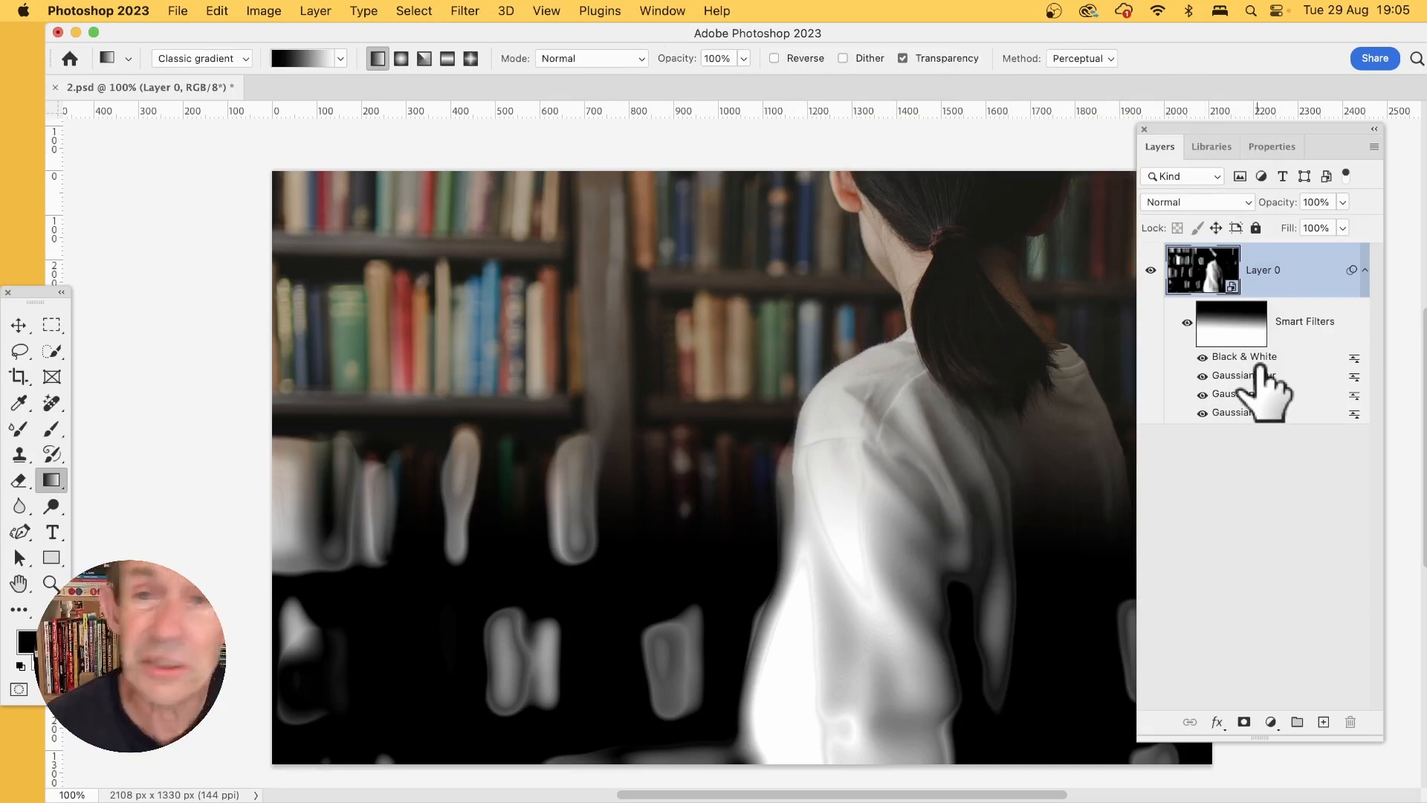
# Try Color Dodge as the Black & White filter's blending mode, then apply Vivid Light at 43% opacity.
pyautogui.doubleClick(1353, 359)
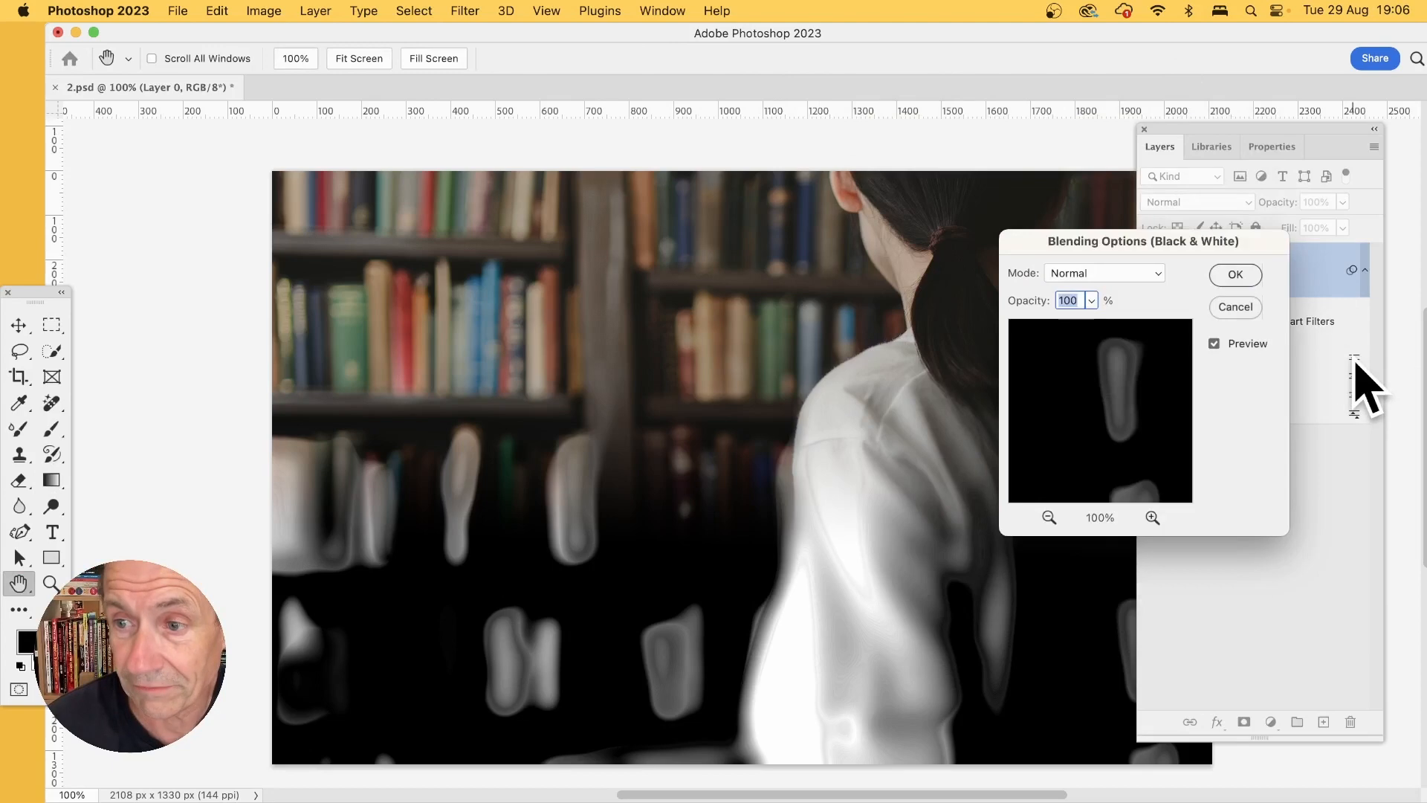
pyautogui.click(1105, 272)
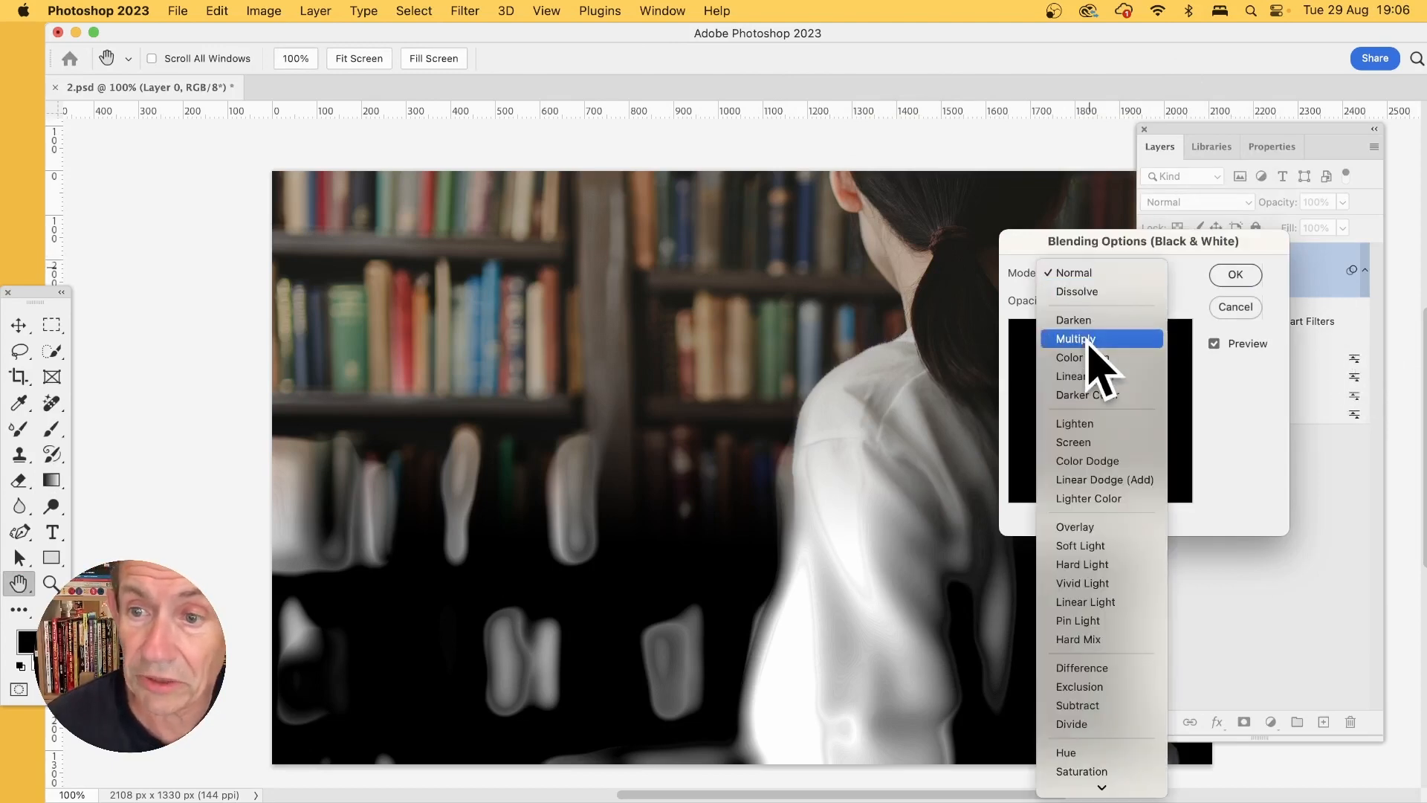
pyautogui.click(1087, 460)
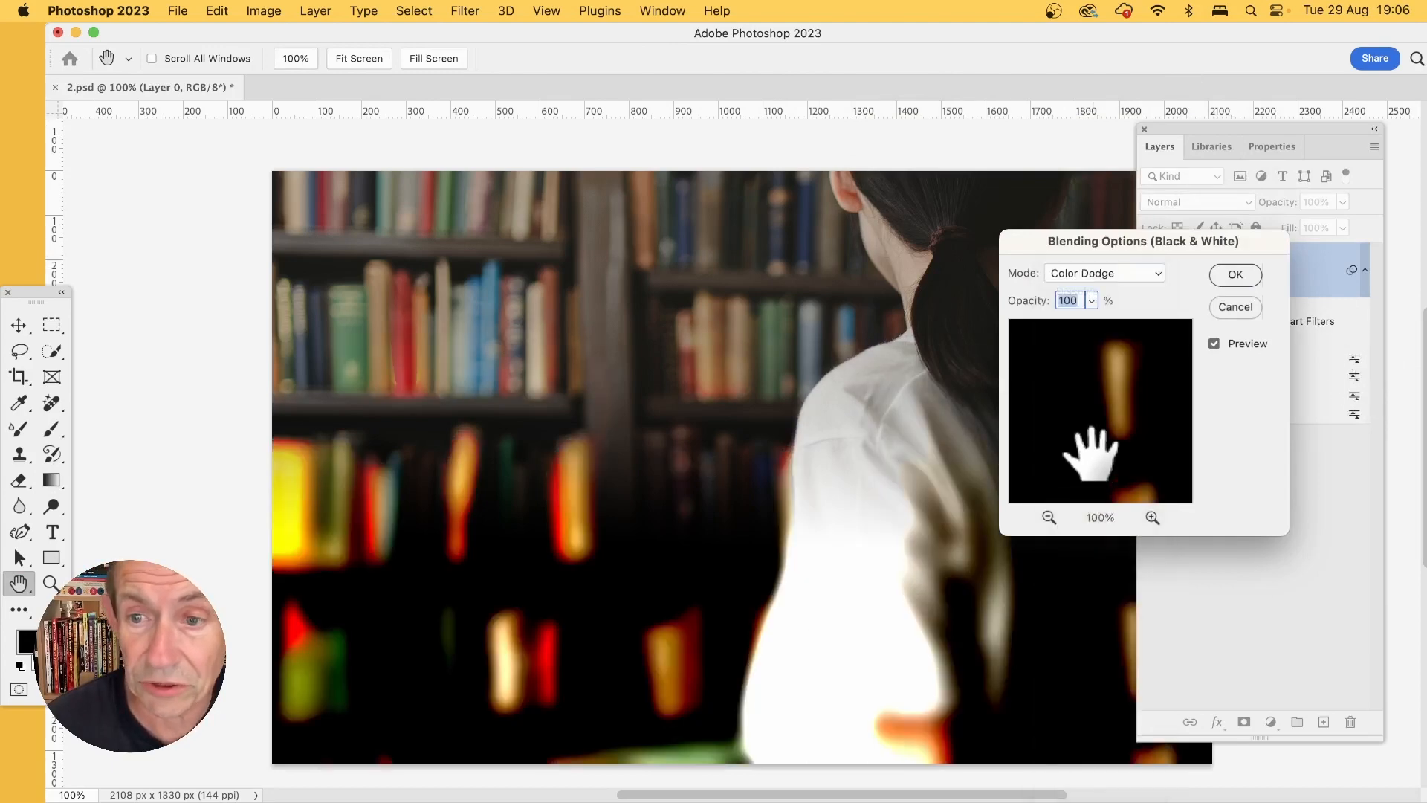
pyautogui.click(1113, 274)
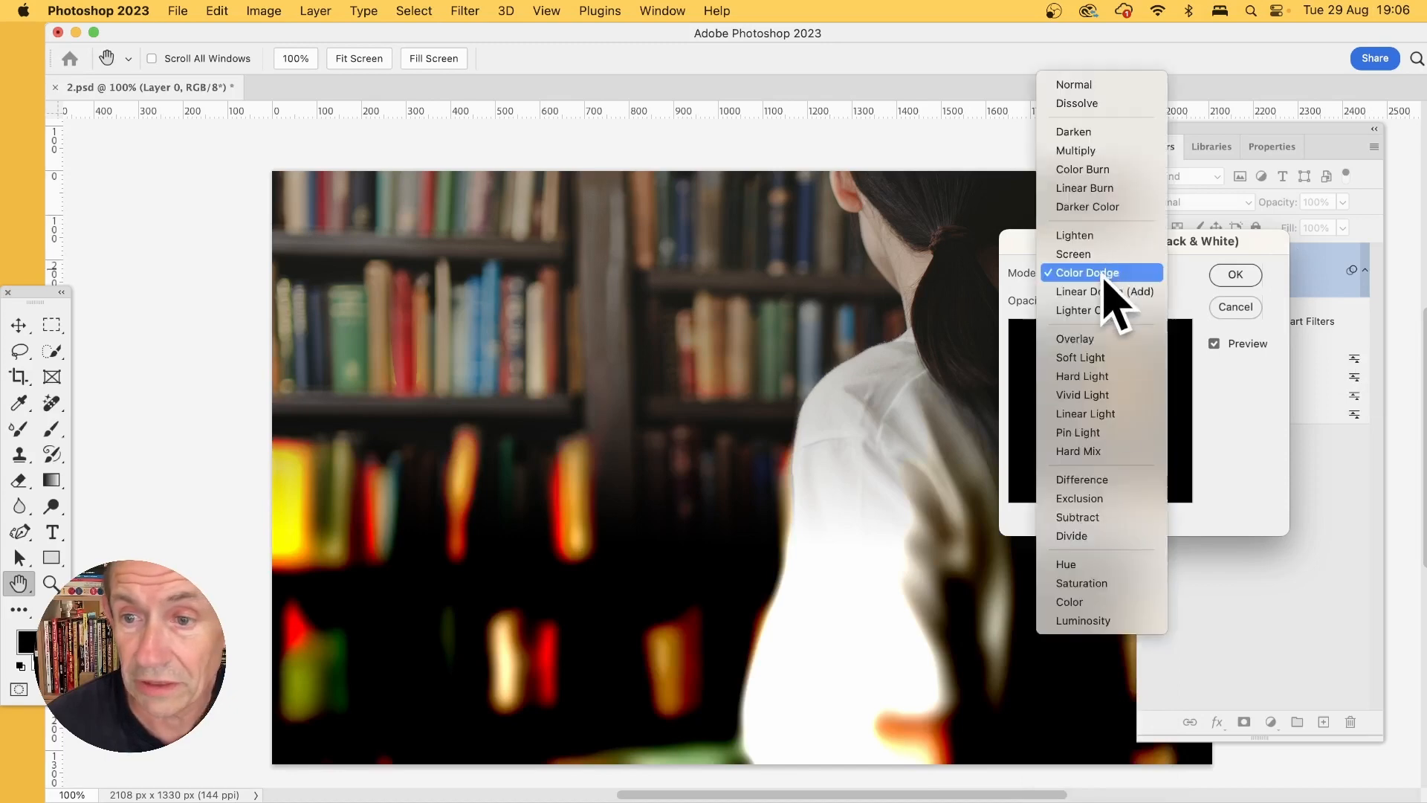
pyautogui.click(1097, 400)
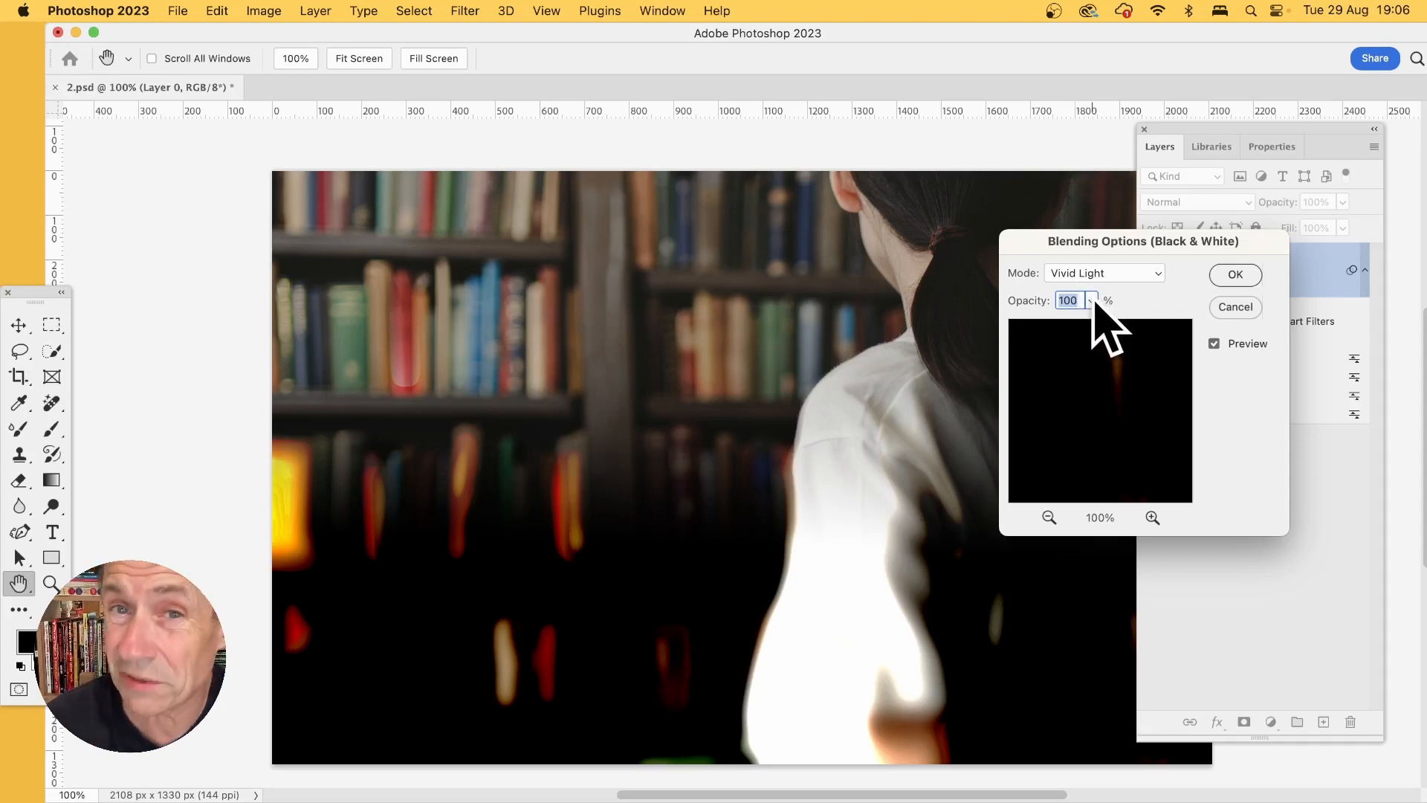
pyautogui.moveTo(1093, 301); pyautogui.dragTo(1048, 327)
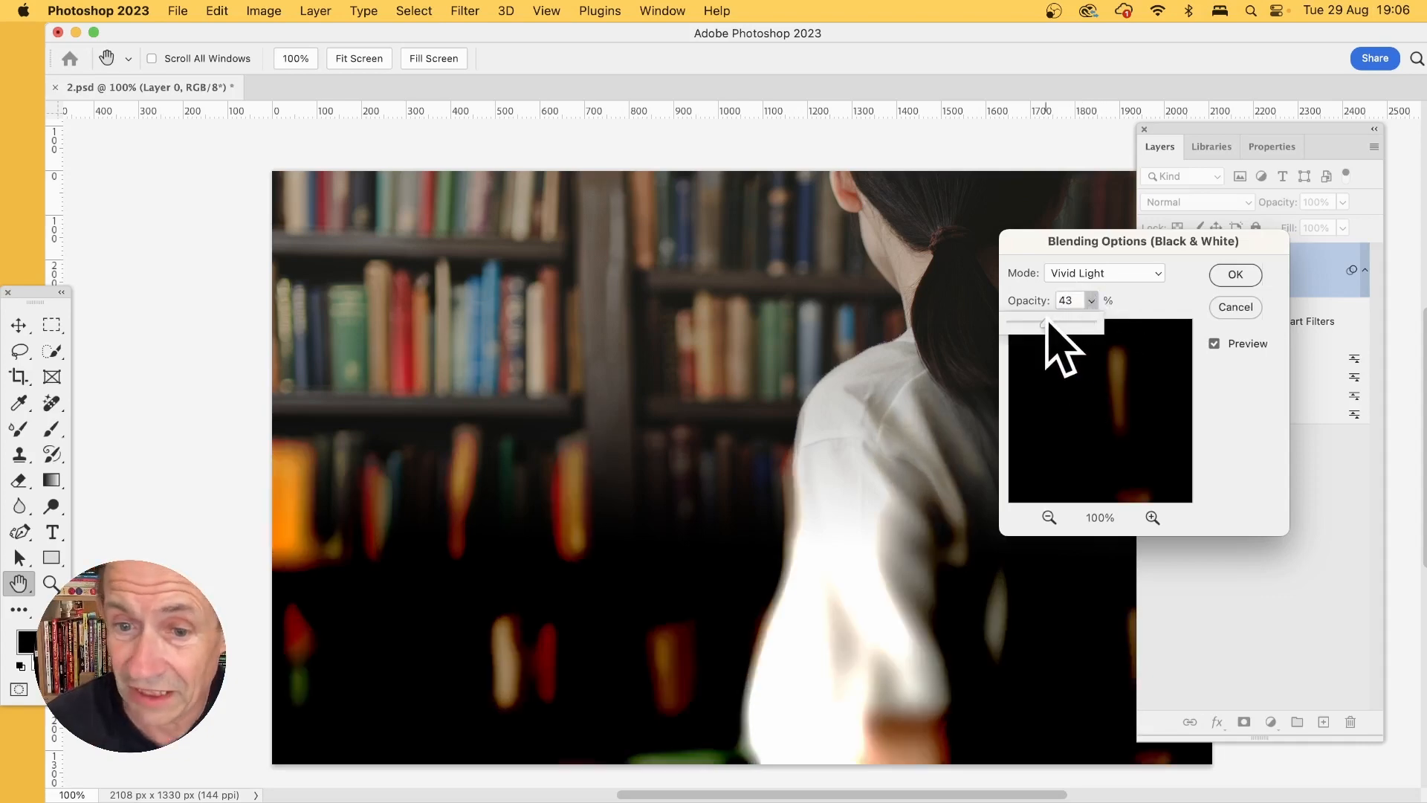
pyautogui.click(1237, 275)
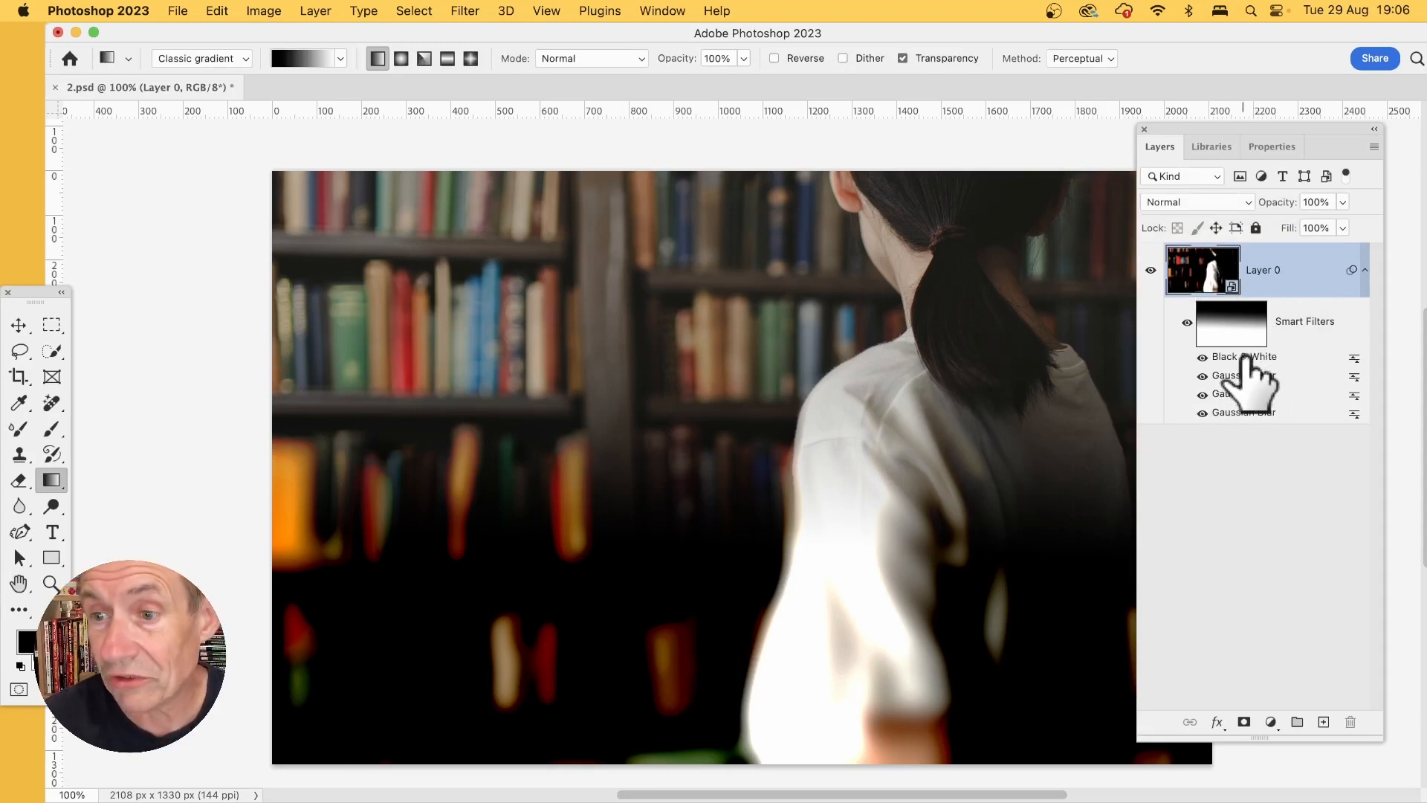
# Duplicate the Black & White smart filter and reorder the stack so both sit beneath the two upper Gaussian Blur filters.
pyautogui.moveTo(1252, 356); pyautogui.dragTo(1242, 401)
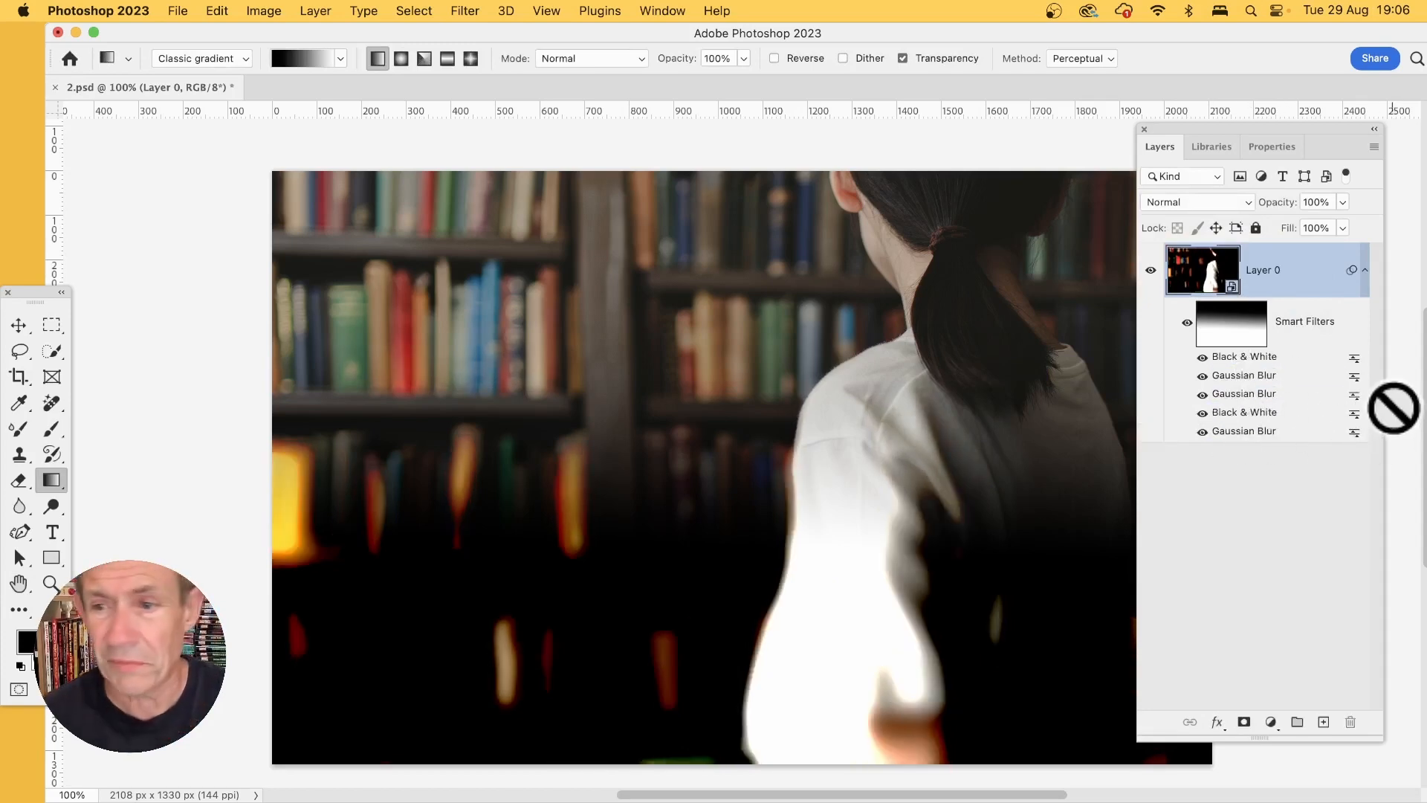
pyautogui.moveTo(1222, 412)
pyautogui.mouseDown()
pyautogui.moveTo(1211, 344)
pyautogui.moveTo(1237, 402)
pyautogui.mouseUp()
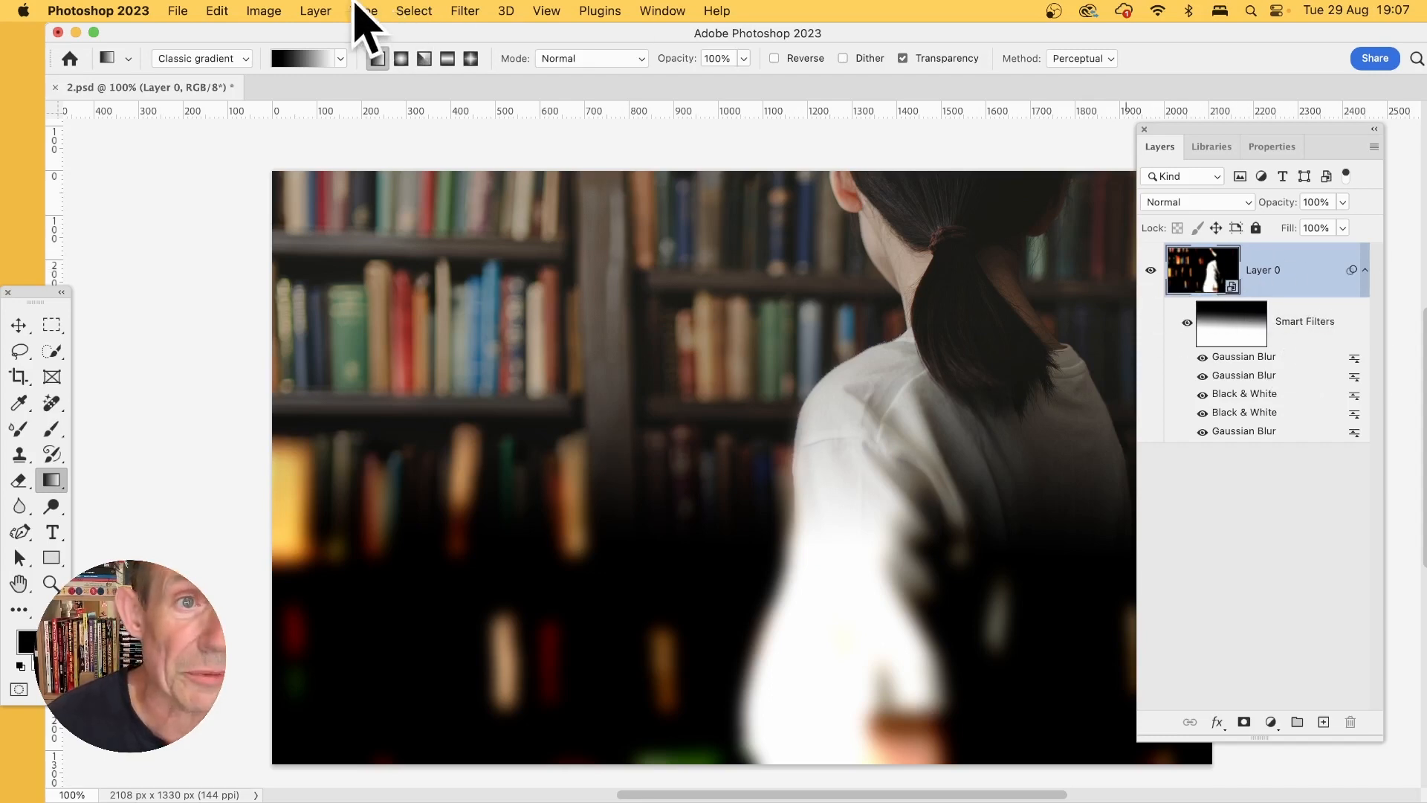
# Add a layer mask to Layer 0 that reveals the whole photo.
pyautogui.click(318, 9)
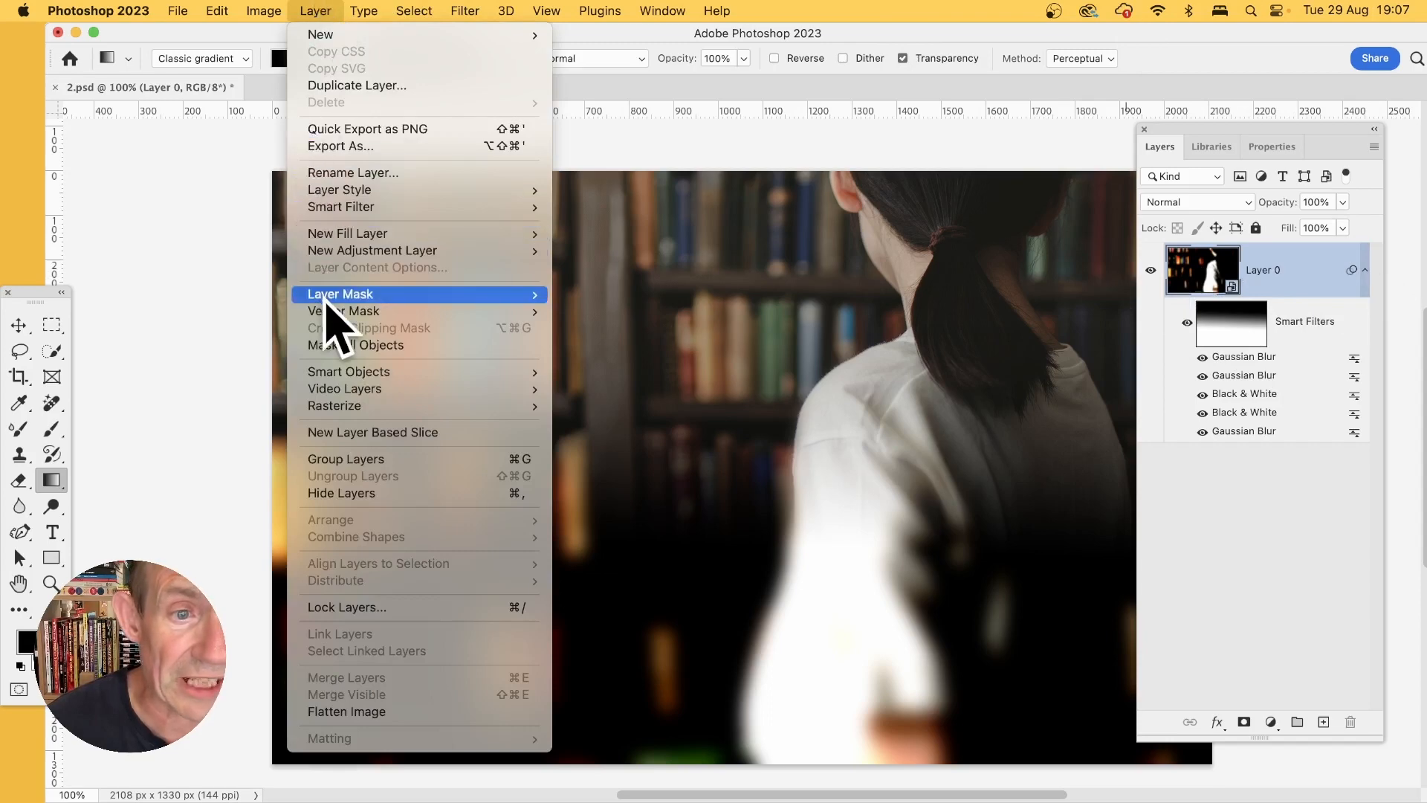
pyautogui.moveTo(341, 293)
pyautogui.click(610, 293)
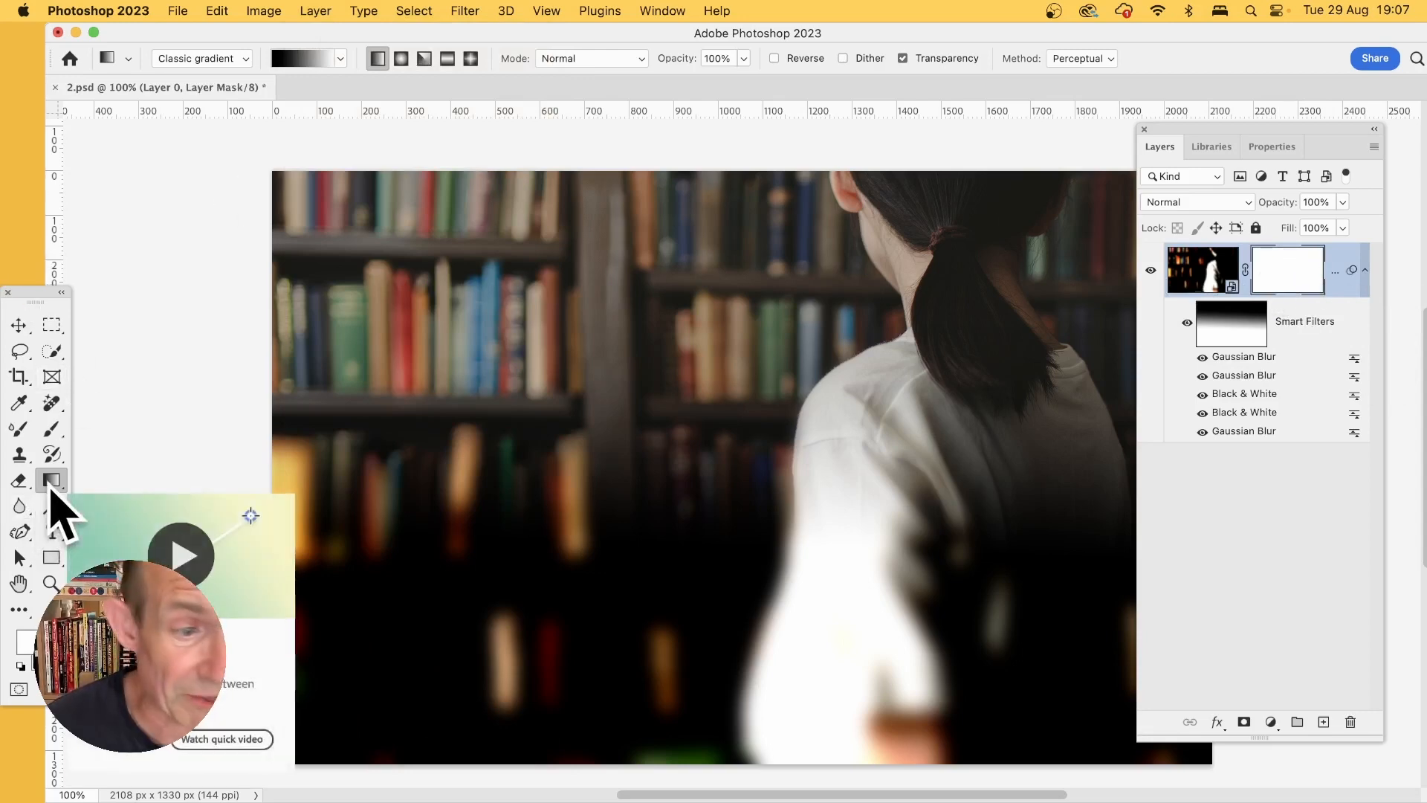
# Try two diagonal black-to-white gradients on the layer mask, undoing each one.
pyautogui.moveTo(886, 302); pyautogui.dragTo(648, 405)
pyautogui.press('super+z')
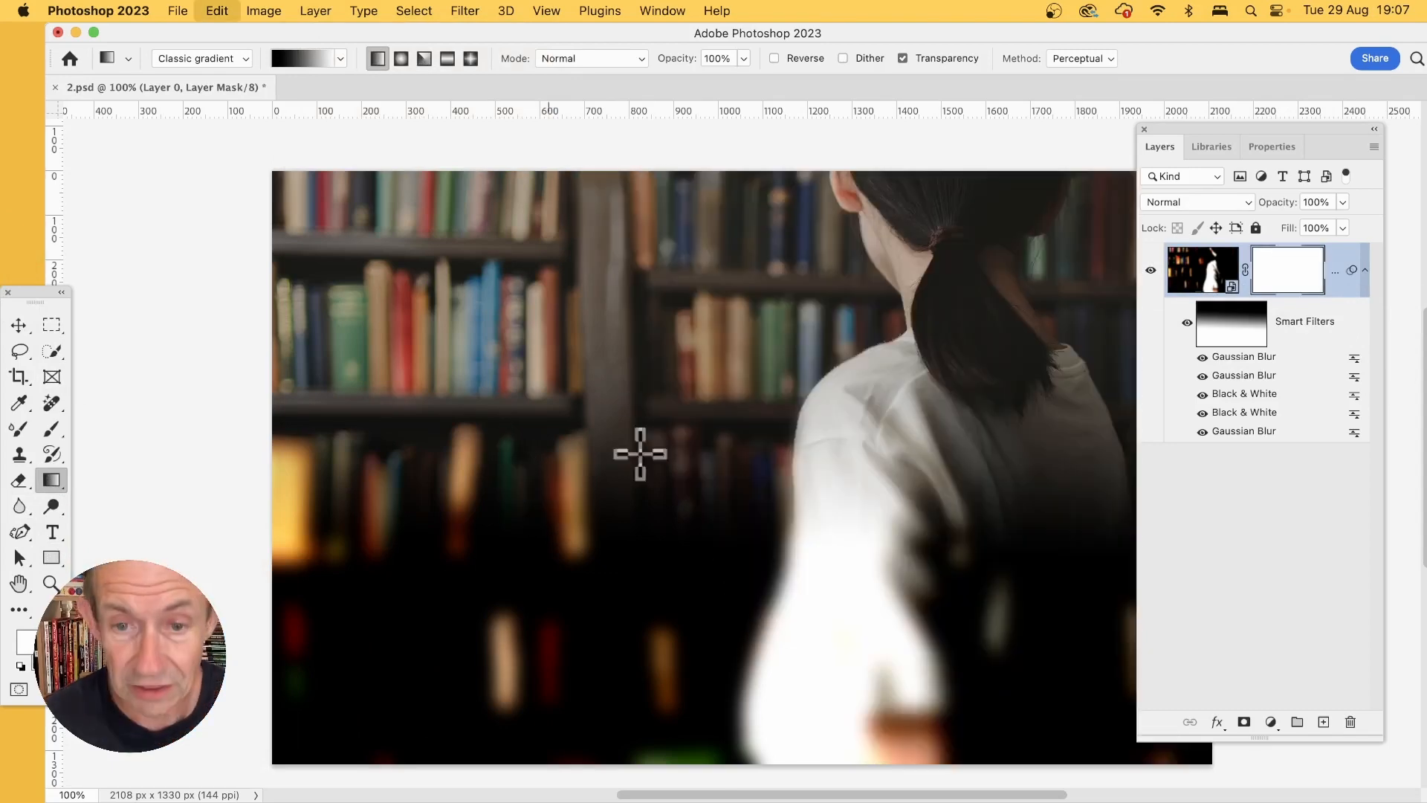
pyautogui.moveTo(589, 618); pyautogui.dragTo(903, 420)
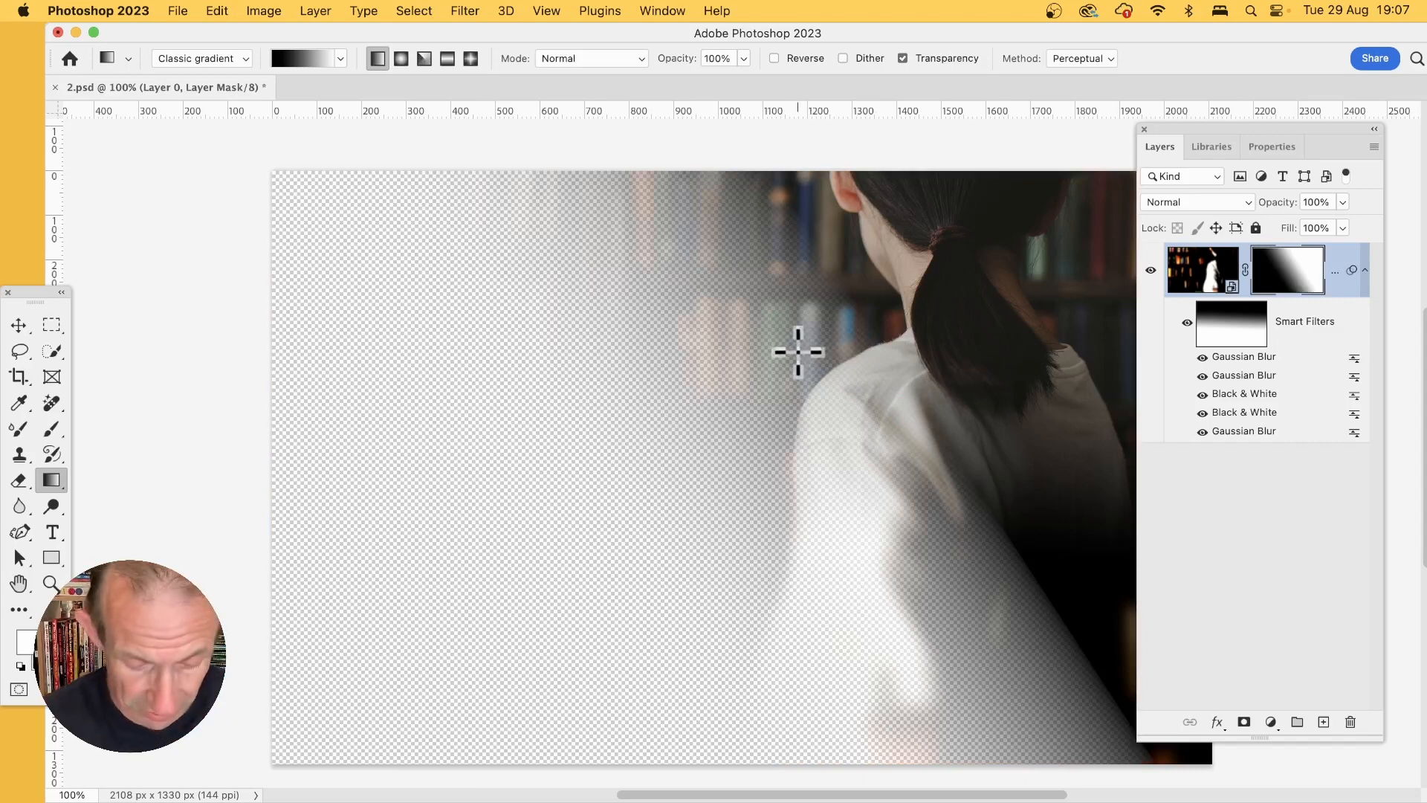
pyautogui.press('super+z')
# Draw a slightly tilted black-to-white gradient on the layer mask, fading out the left part of the photo.
pyautogui.moveTo(394, 304); pyautogui.dragTo(765, 353)
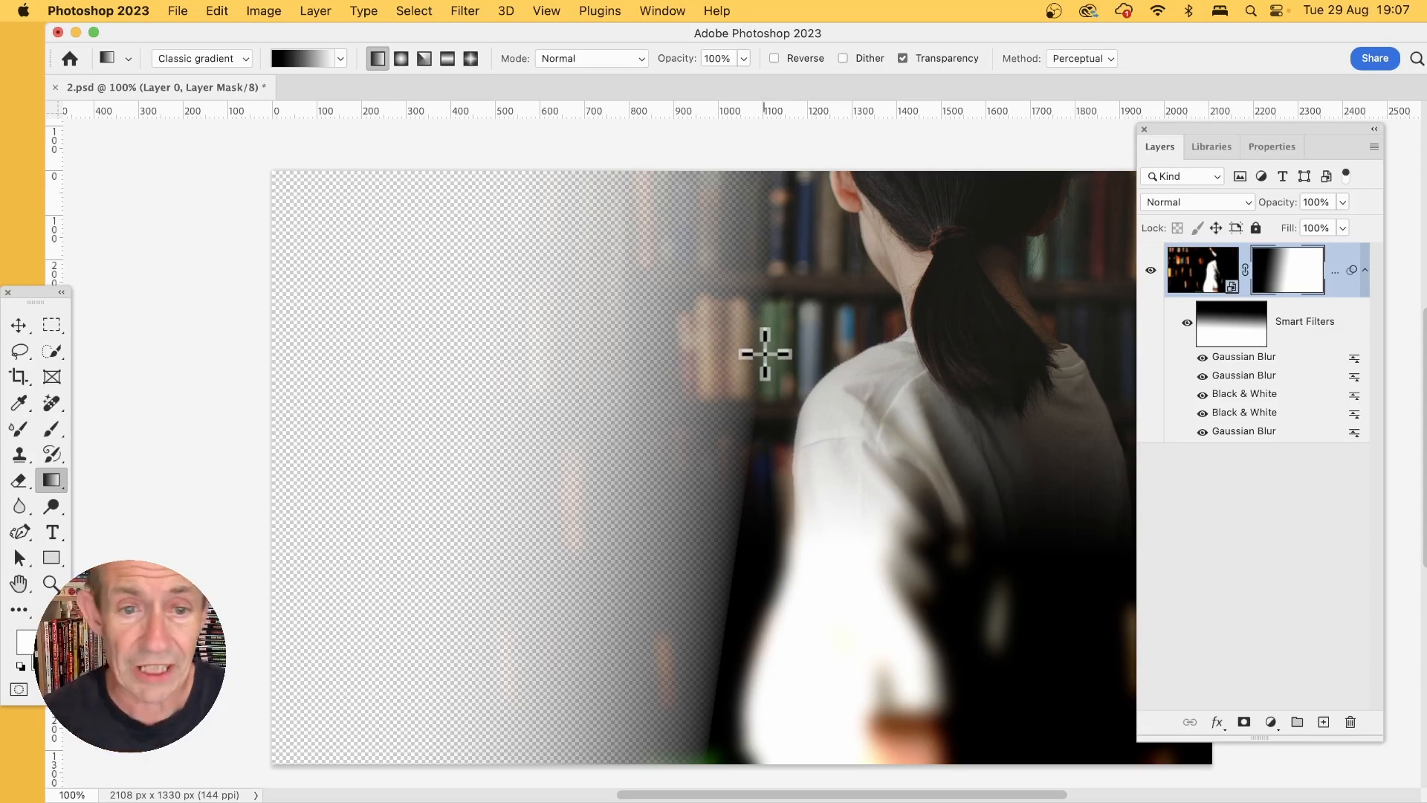
# Duplicate Layer 0 twice, placing the first copy so the girl appears again in the left half of the image.
pyautogui.click(21, 326)
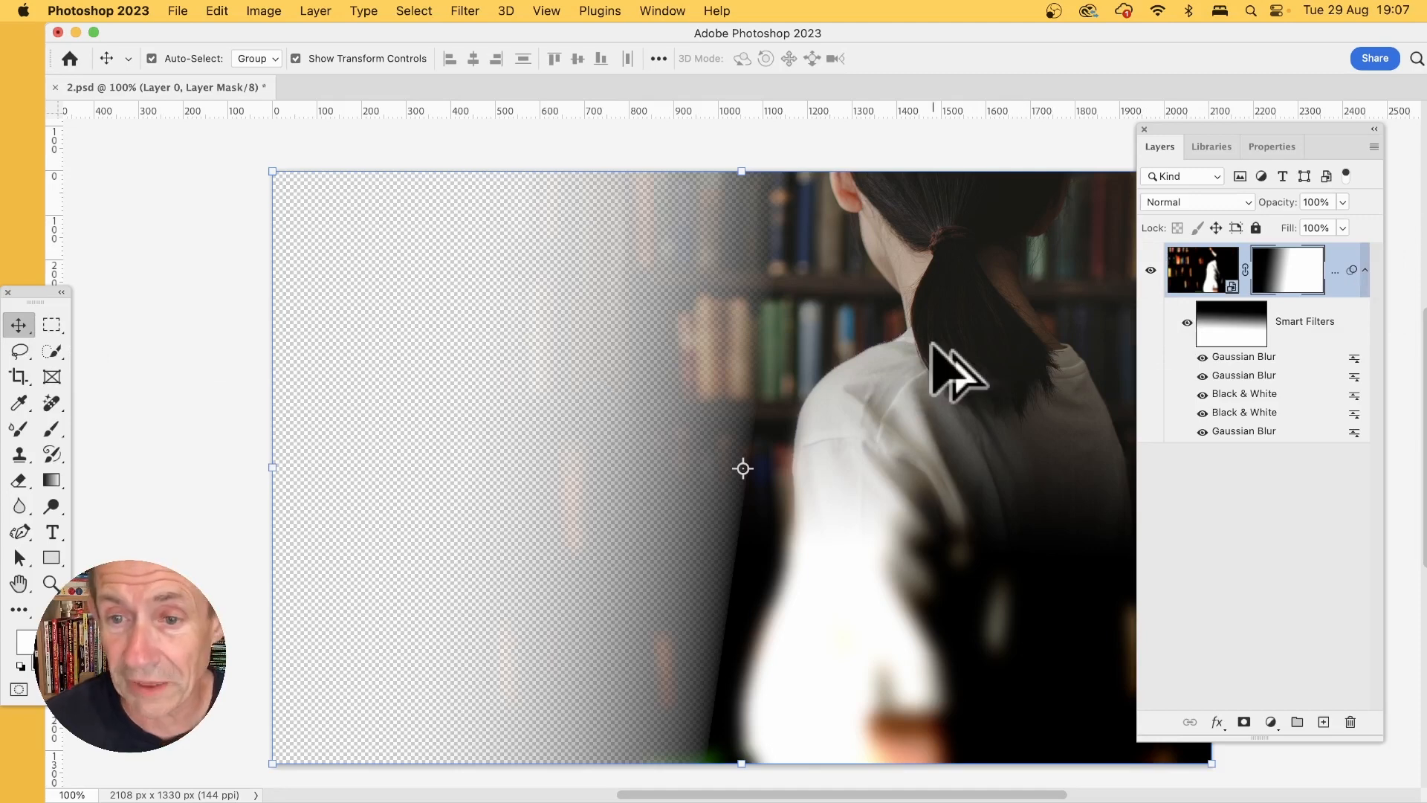
pyautogui.moveTo(922, 349); pyautogui.dragTo(1048, 576)
# Transform the topmost copy: scale it to 57.63%, rotate it 41.67° and place it over the lower middle of the image.
pyautogui.moveTo(283, 357); pyautogui.dragTo(682, 605)
pyautogui.moveTo(892, 627); pyautogui.dragTo(680, 297)
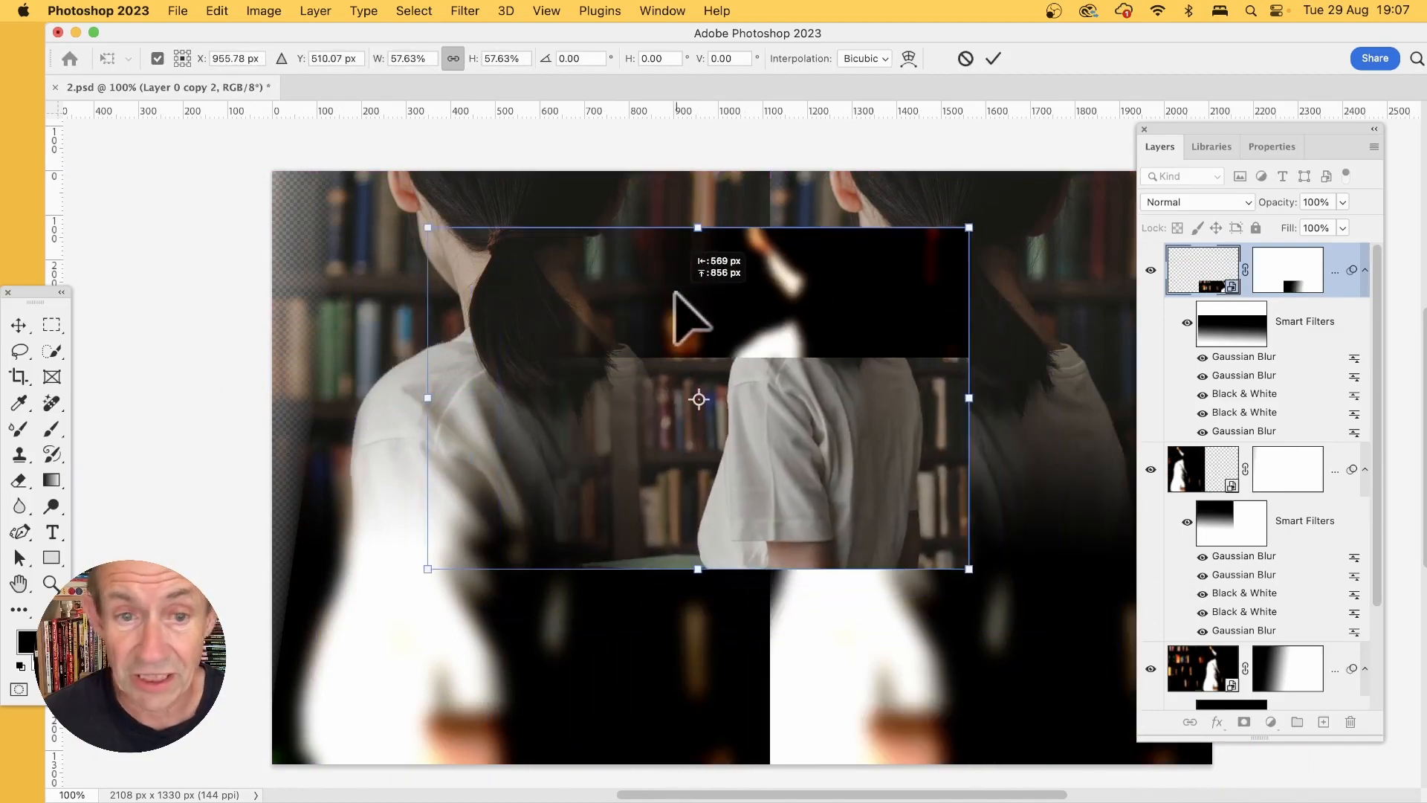
pyautogui.moveTo(439, 197); pyautogui.dragTo(699, 117)
pyautogui.moveTo(778, 510); pyautogui.dragTo(878, 736)
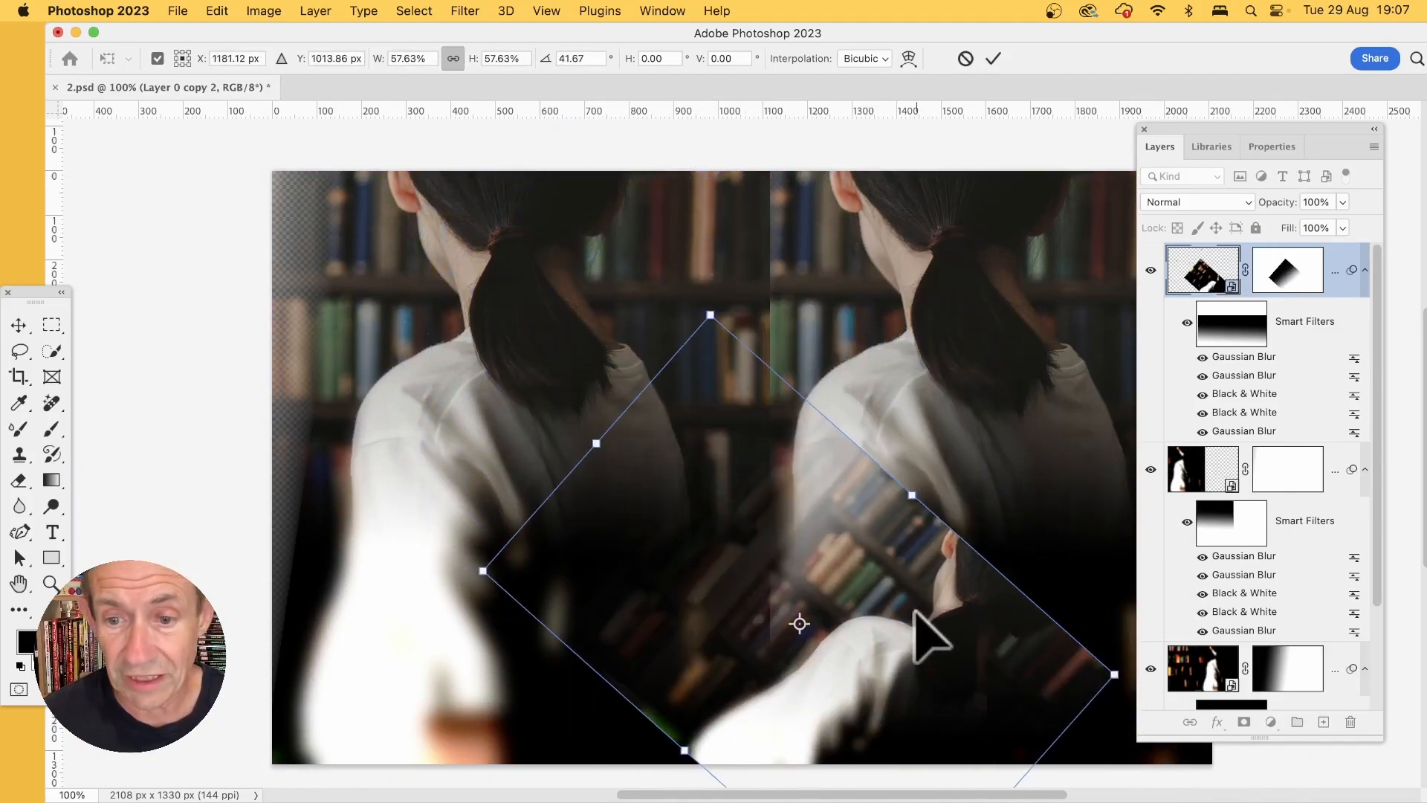
pyautogui.press('Return')
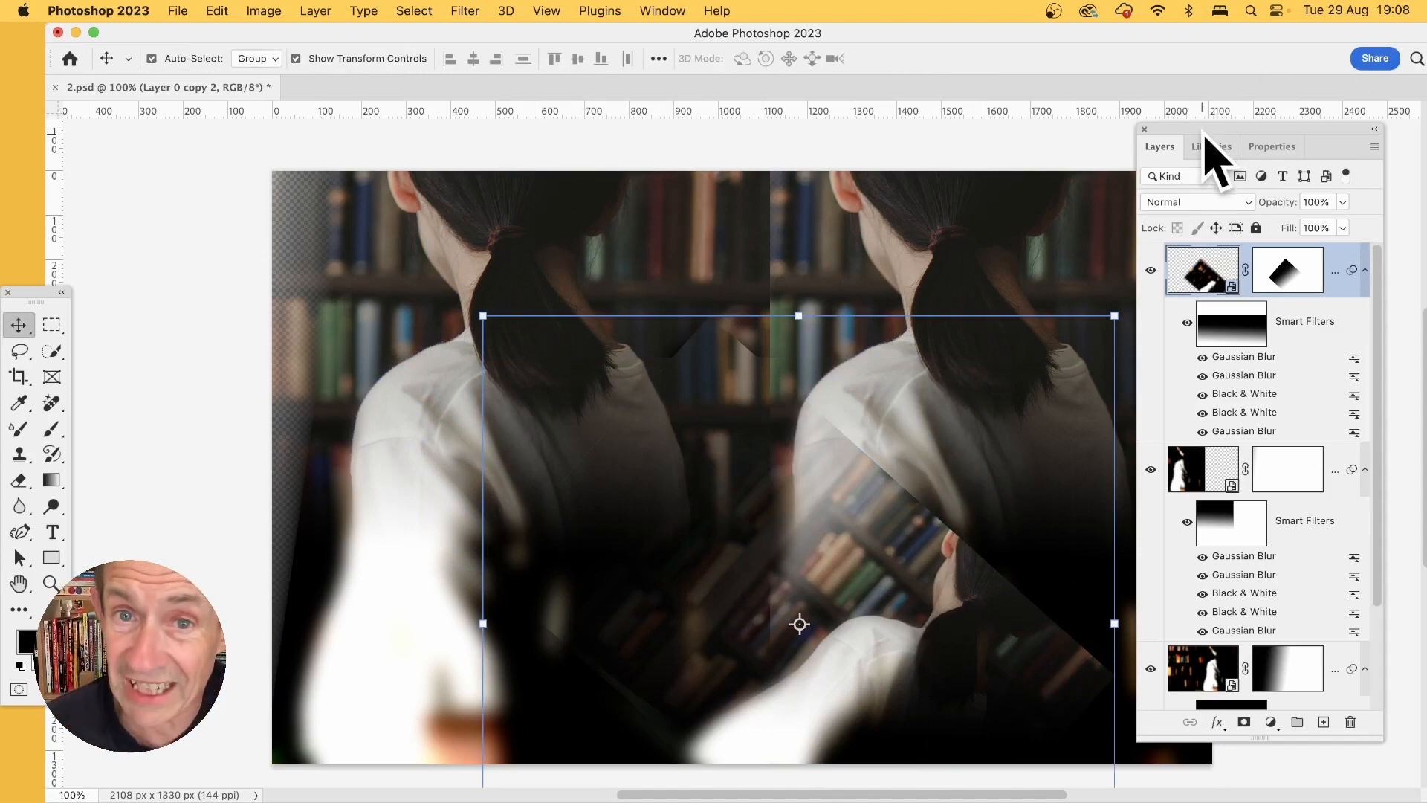
# Set the topmost copy's blending mode to Pin Light and move it slightly up and left across the canvas.
pyautogui.click(1197, 202)
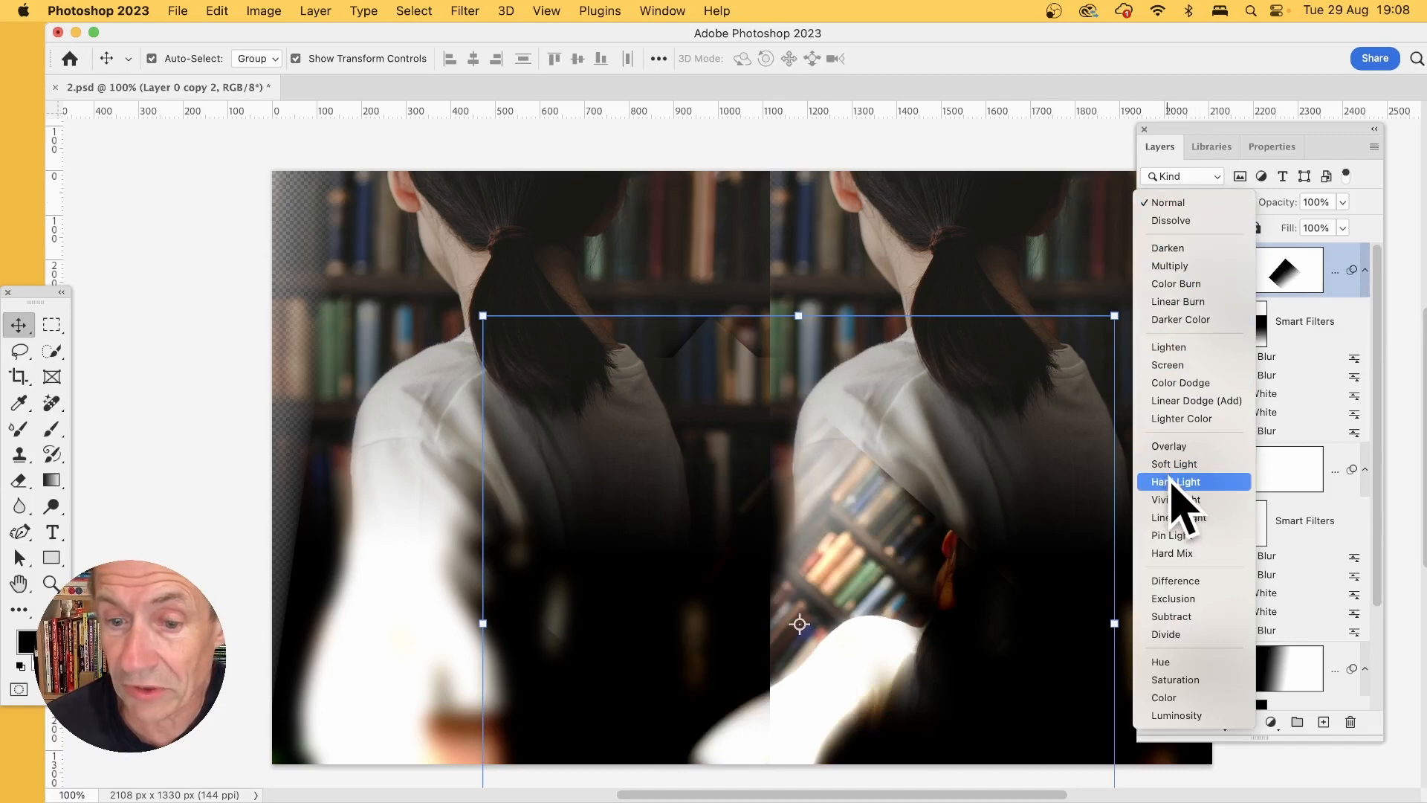
pyautogui.click(1177, 535)
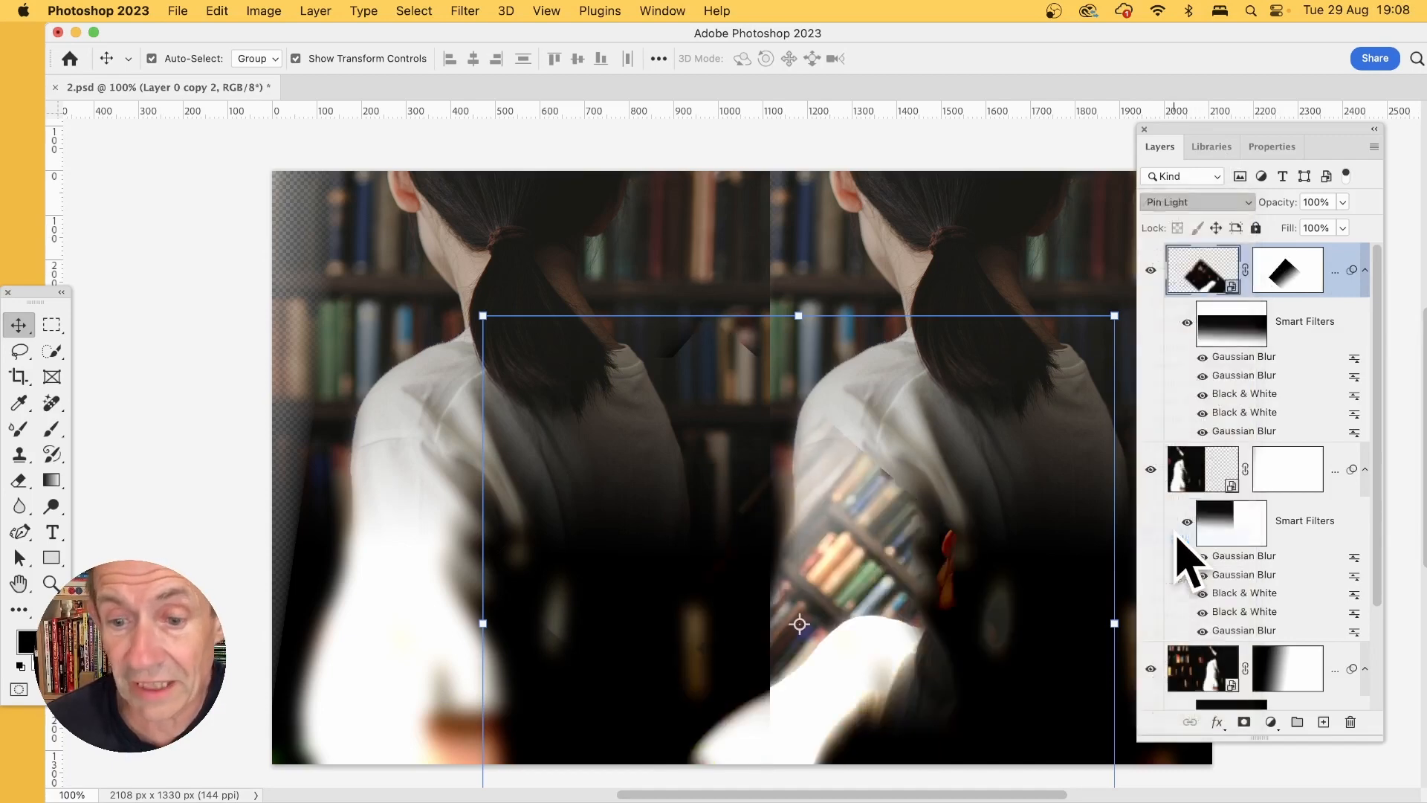
pyautogui.moveTo(885, 688); pyautogui.dragTo(822, 582)
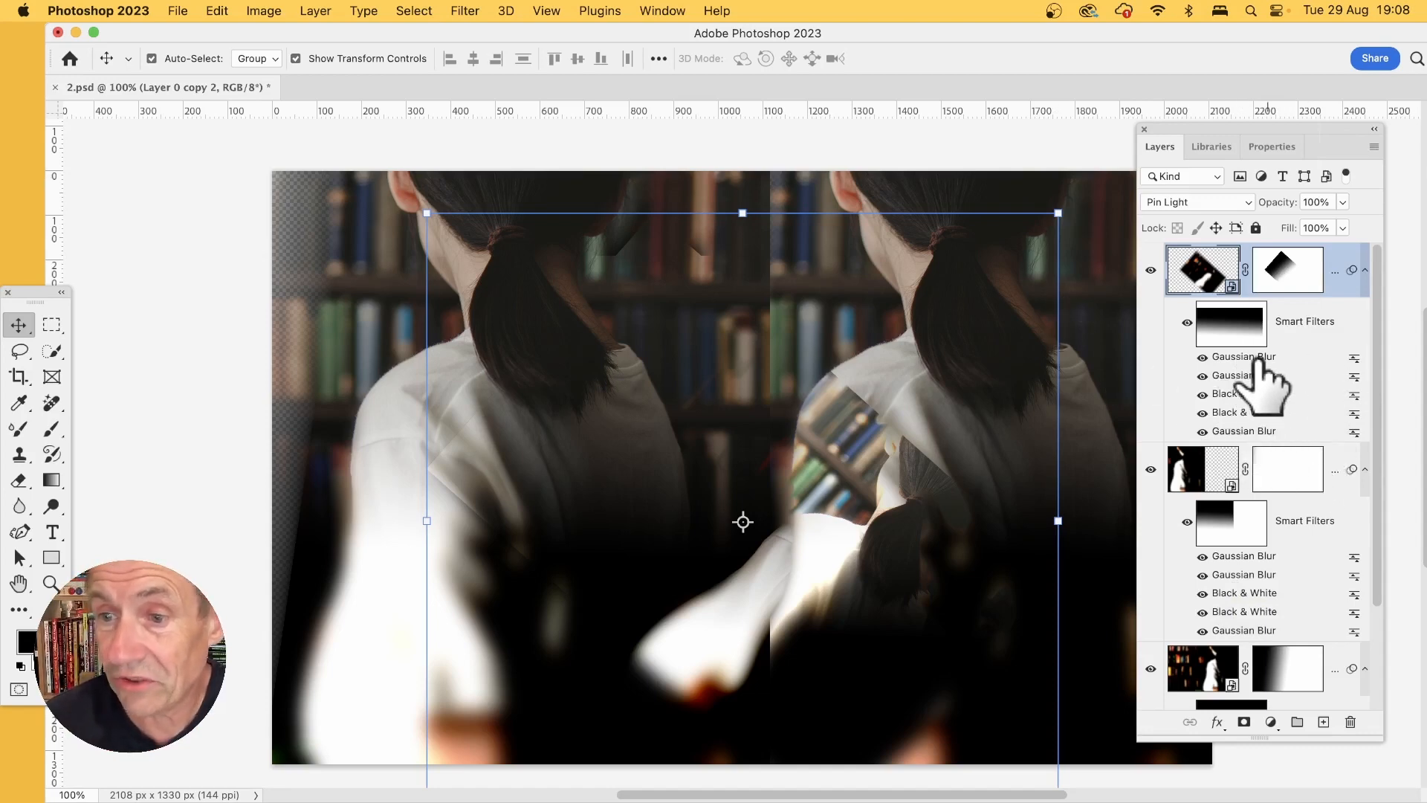
# On the topmost copy, hide the uppermost Gaussian Blur and the lower Black & White filter, and set the second Gaussian Blur's radius to 85.4 pixels.
pyautogui.click(1202, 358)
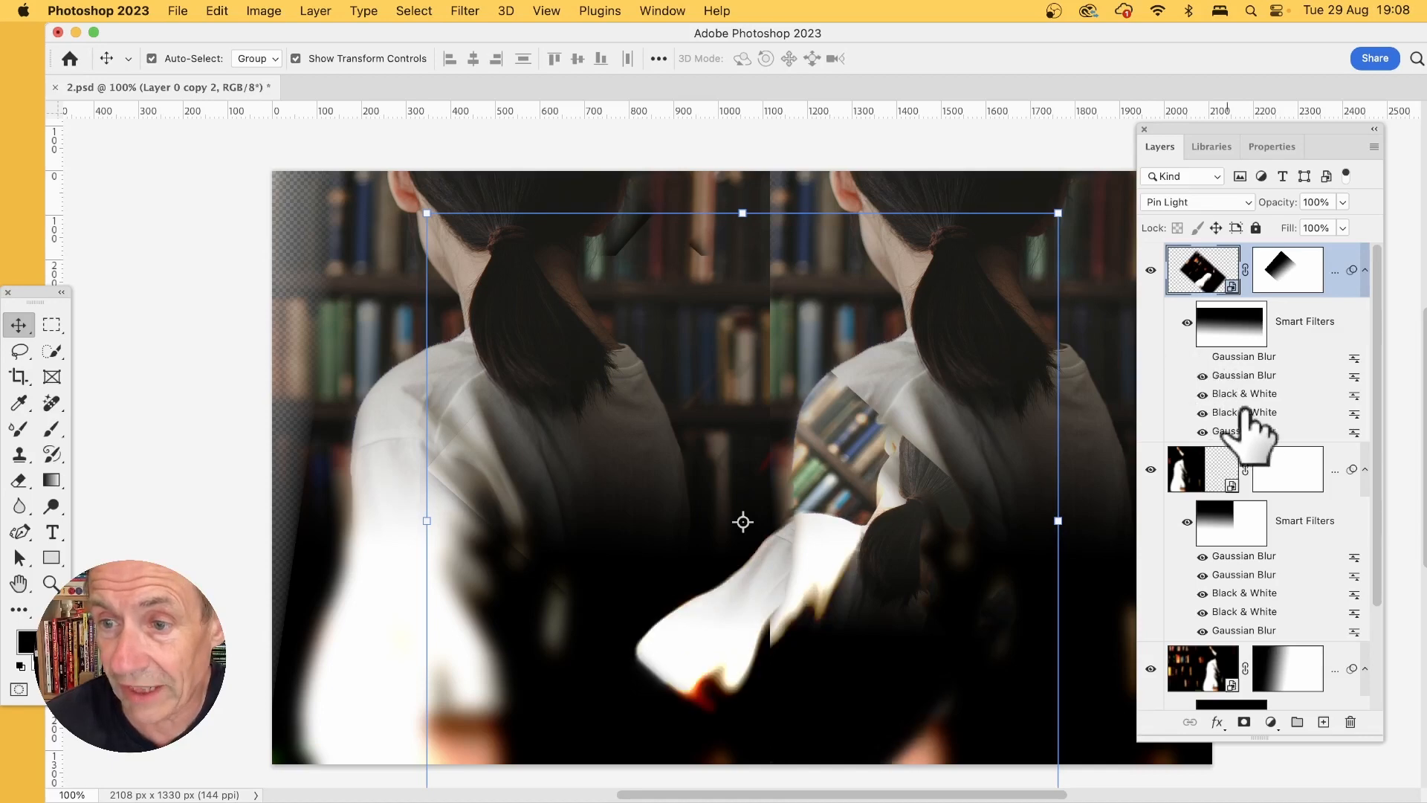
pyautogui.click(1203, 413)
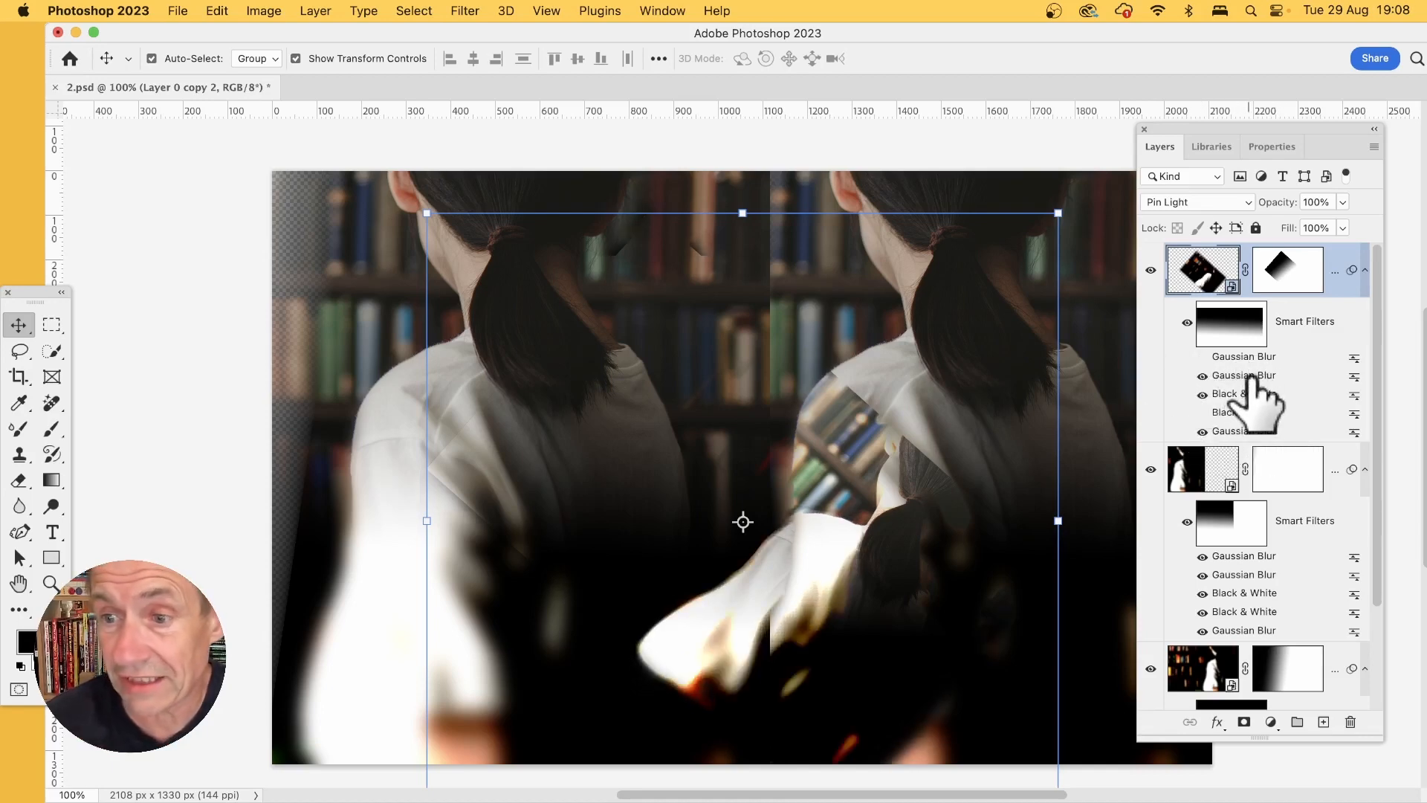
pyautogui.doubleClick(1251, 376)
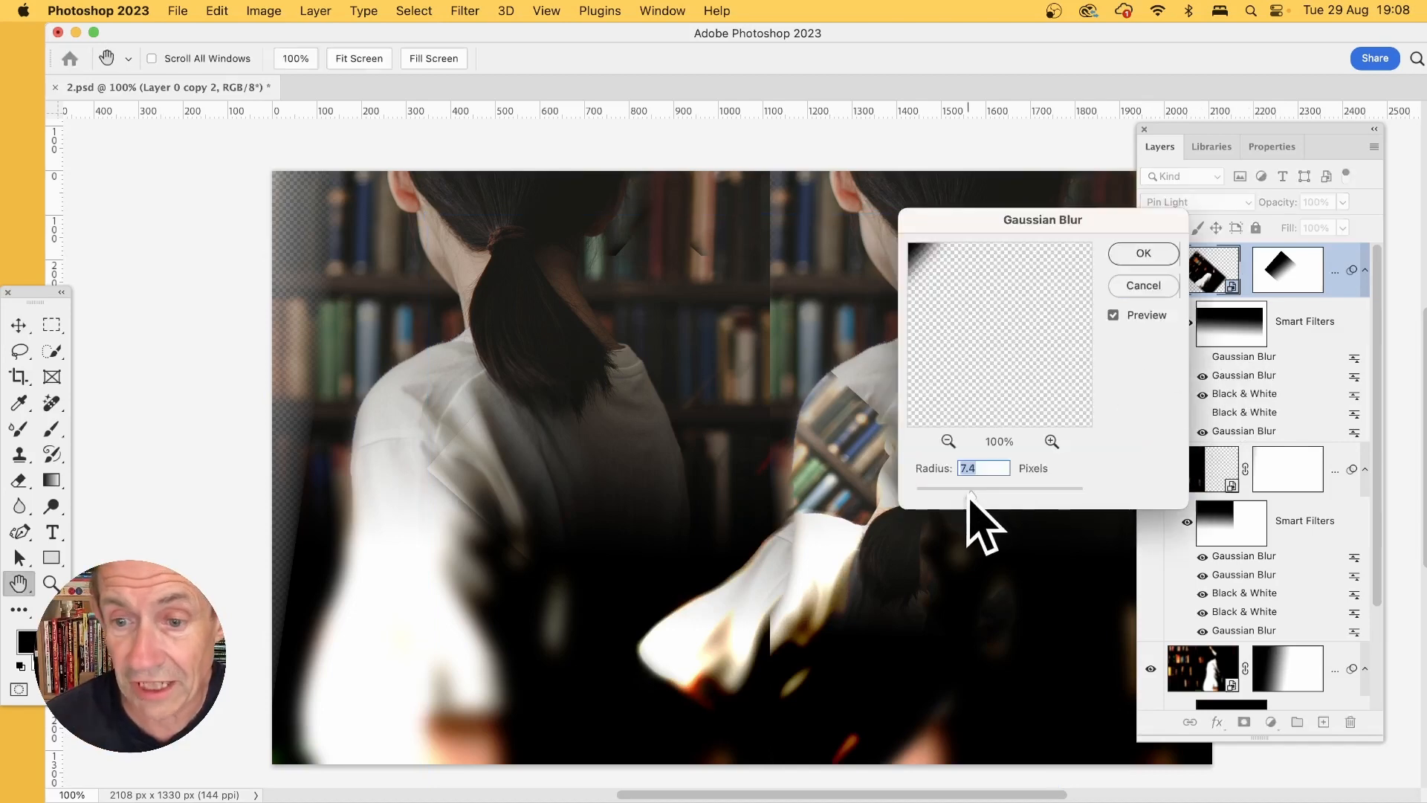
pyautogui.moveTo(949, 495); pyautogui.dragTo(1019, 496)
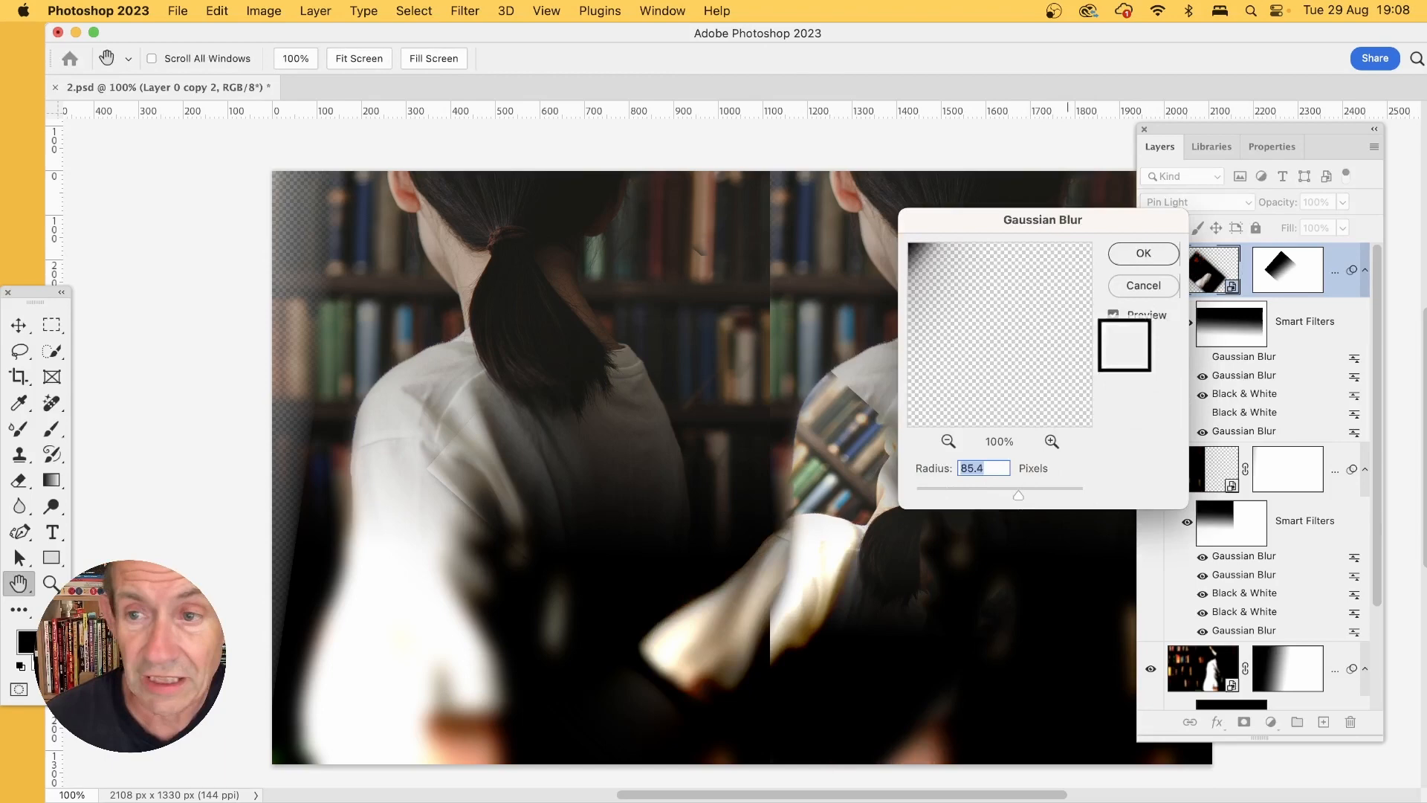
pyautogui.click(1151, 254)
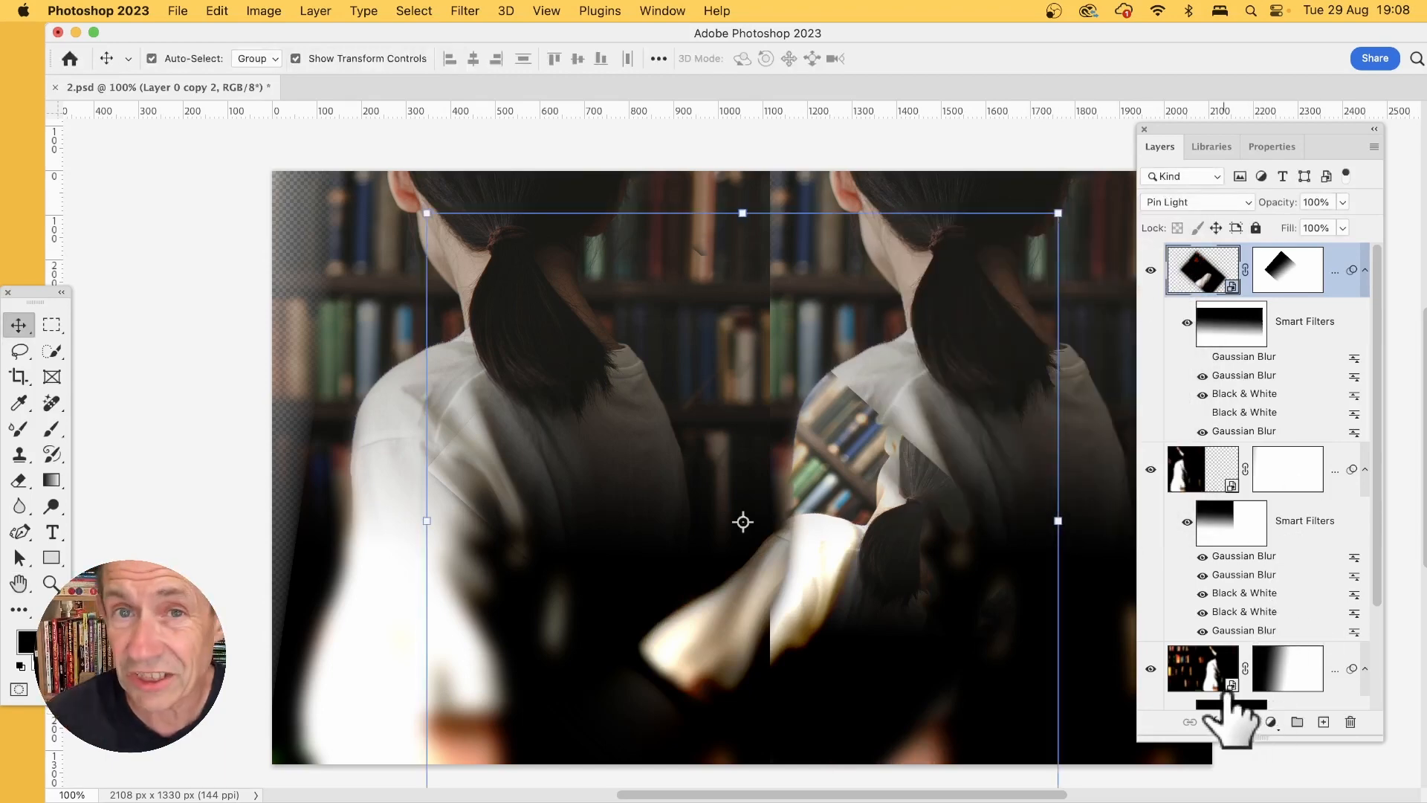
# Move the topmost copy further up and left so it overlaps the shoulders of both girls.
pyautogui.scroll(-3, 1230, 717)
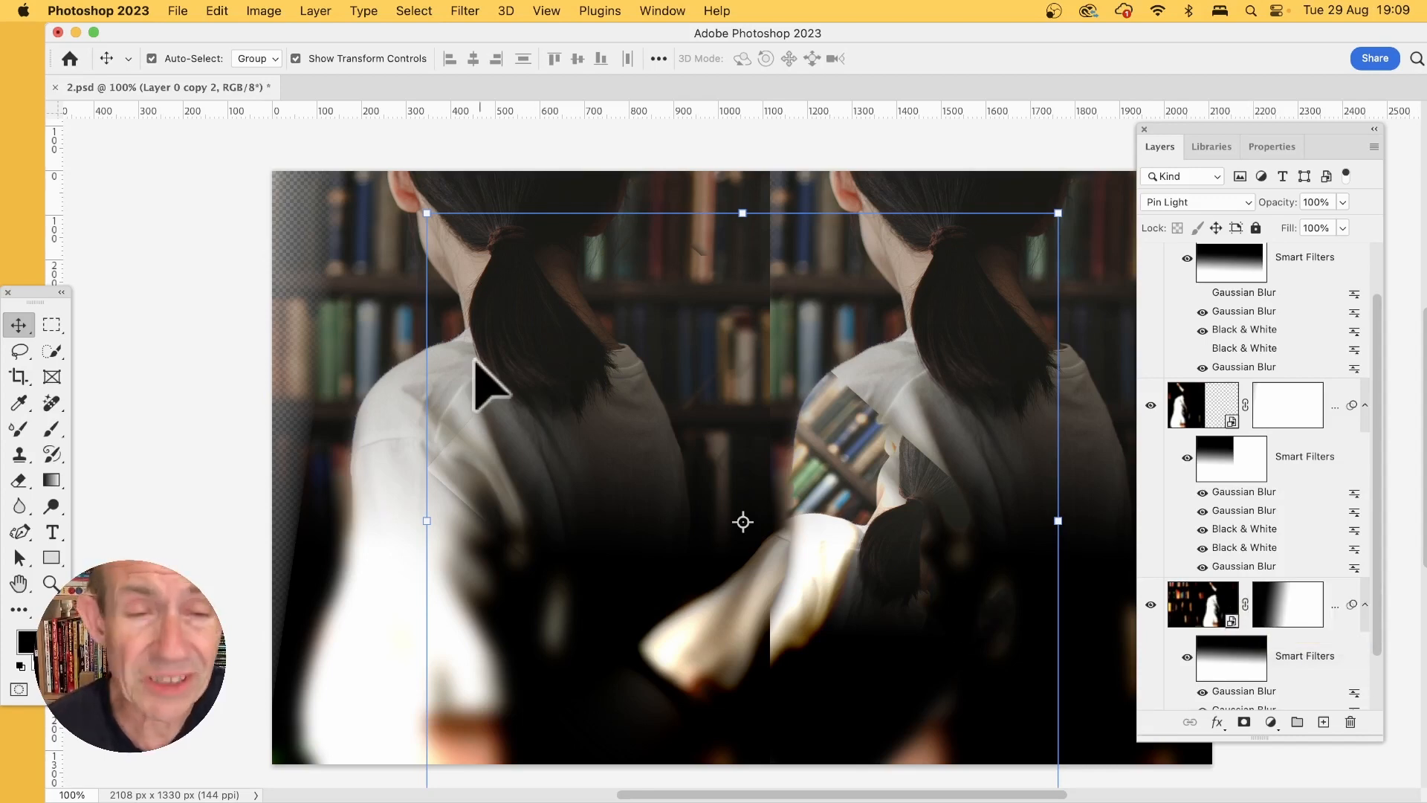
pyautogui.moveTo(873, 592); pyautogui.dragTo(816, 427)
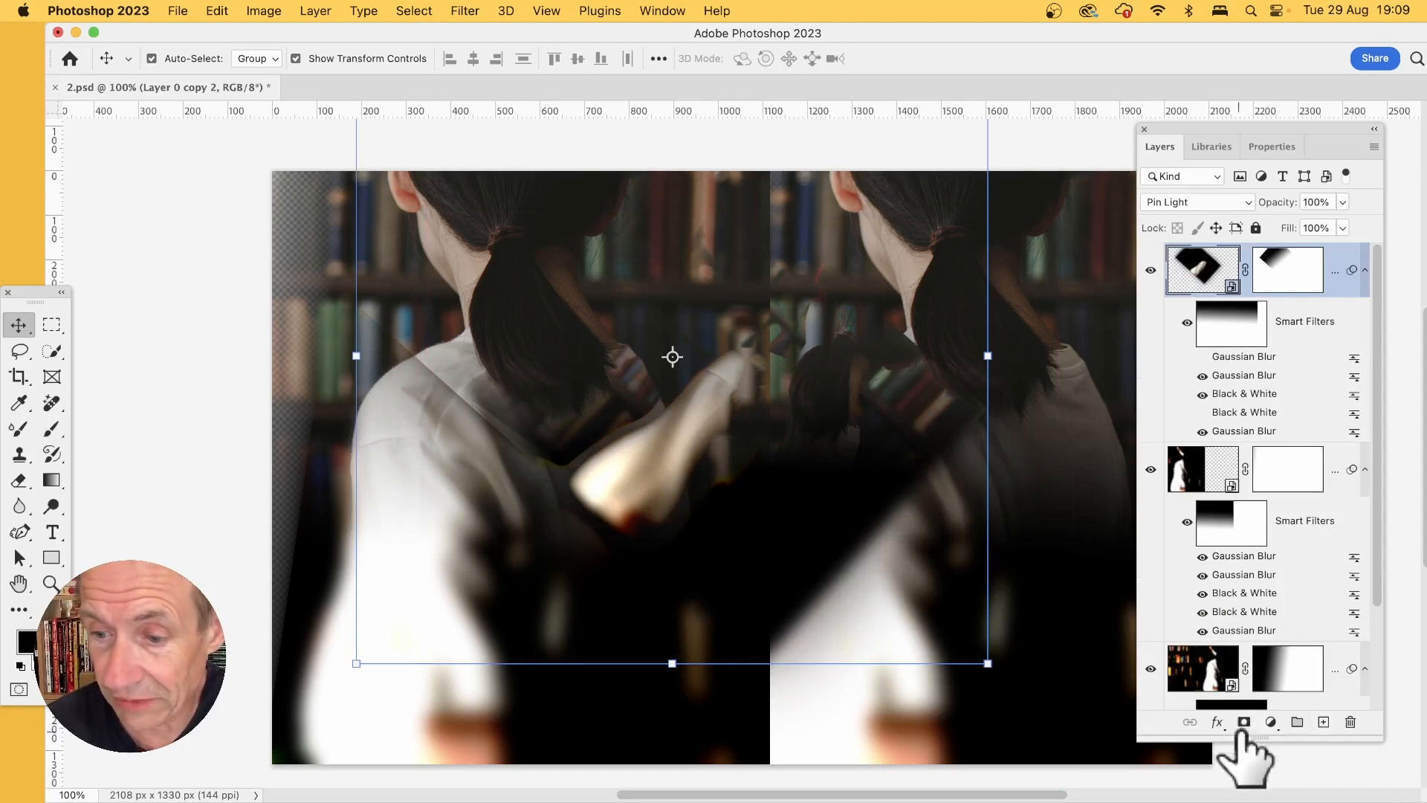
# Try a Bevel & Emboss layer style with Inner Bevel and 886% depth on the topmost copy.
pyautogui.click(1223, 727)
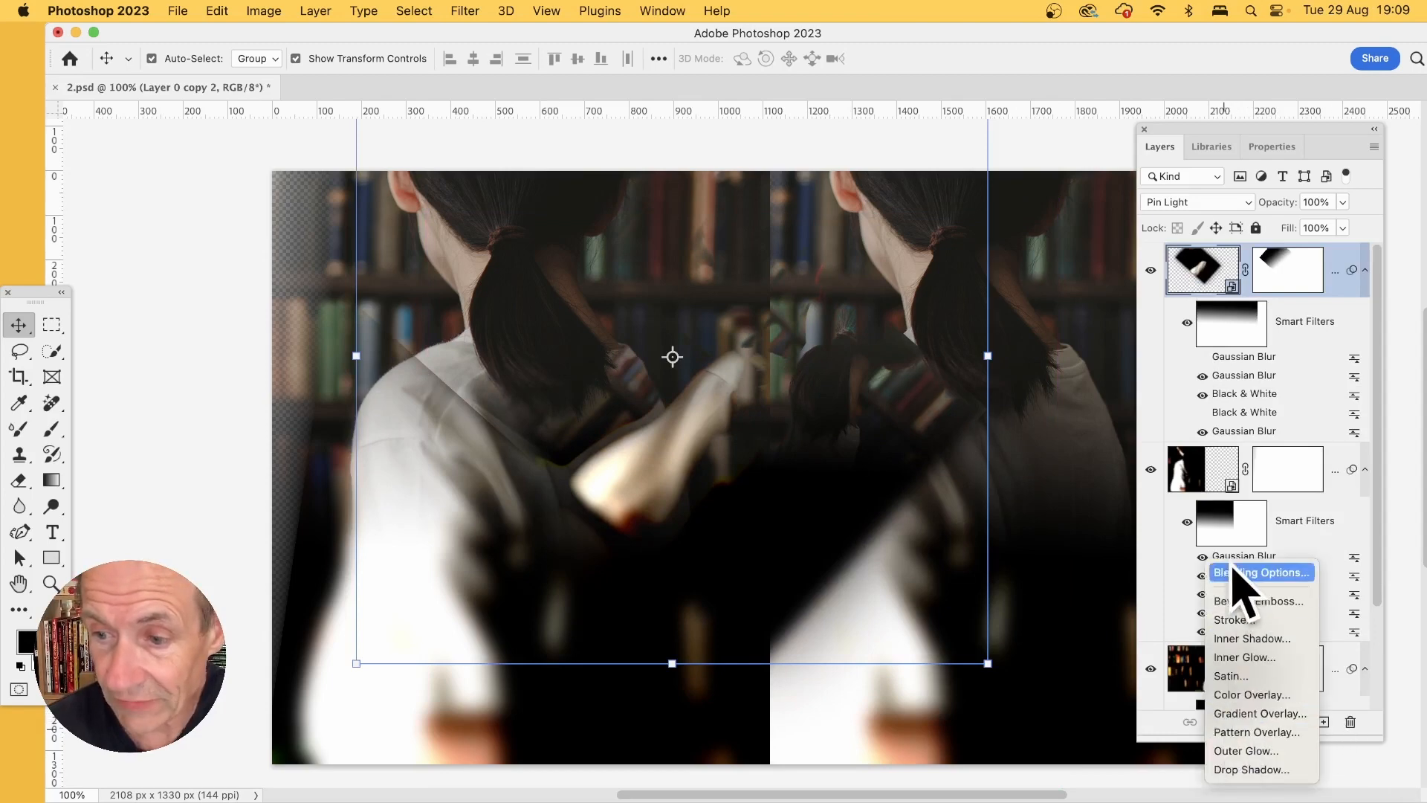
pyautogui.click(1240, 604)
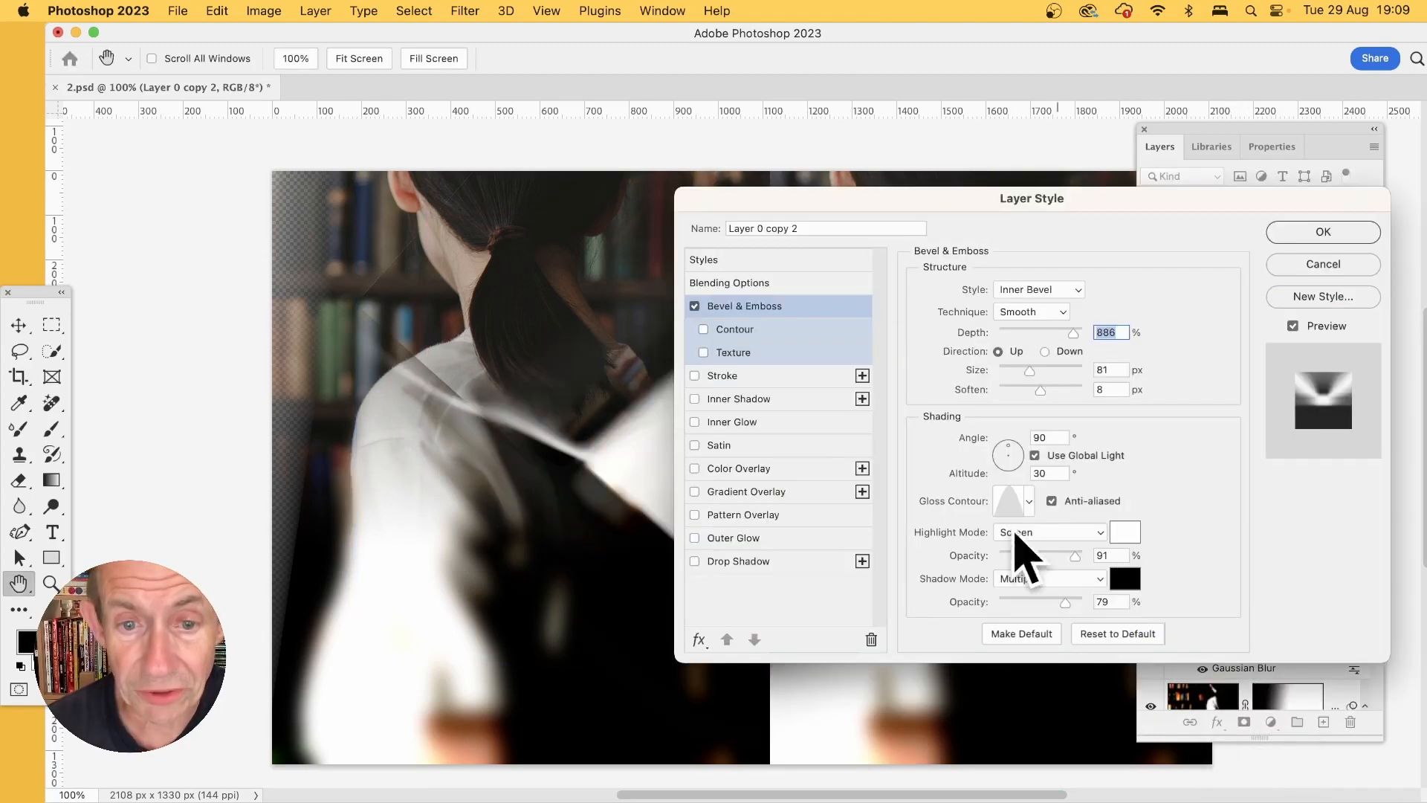
pyautogui.moveTo(920, 210); pyautogui.dragTo(1071, 219)
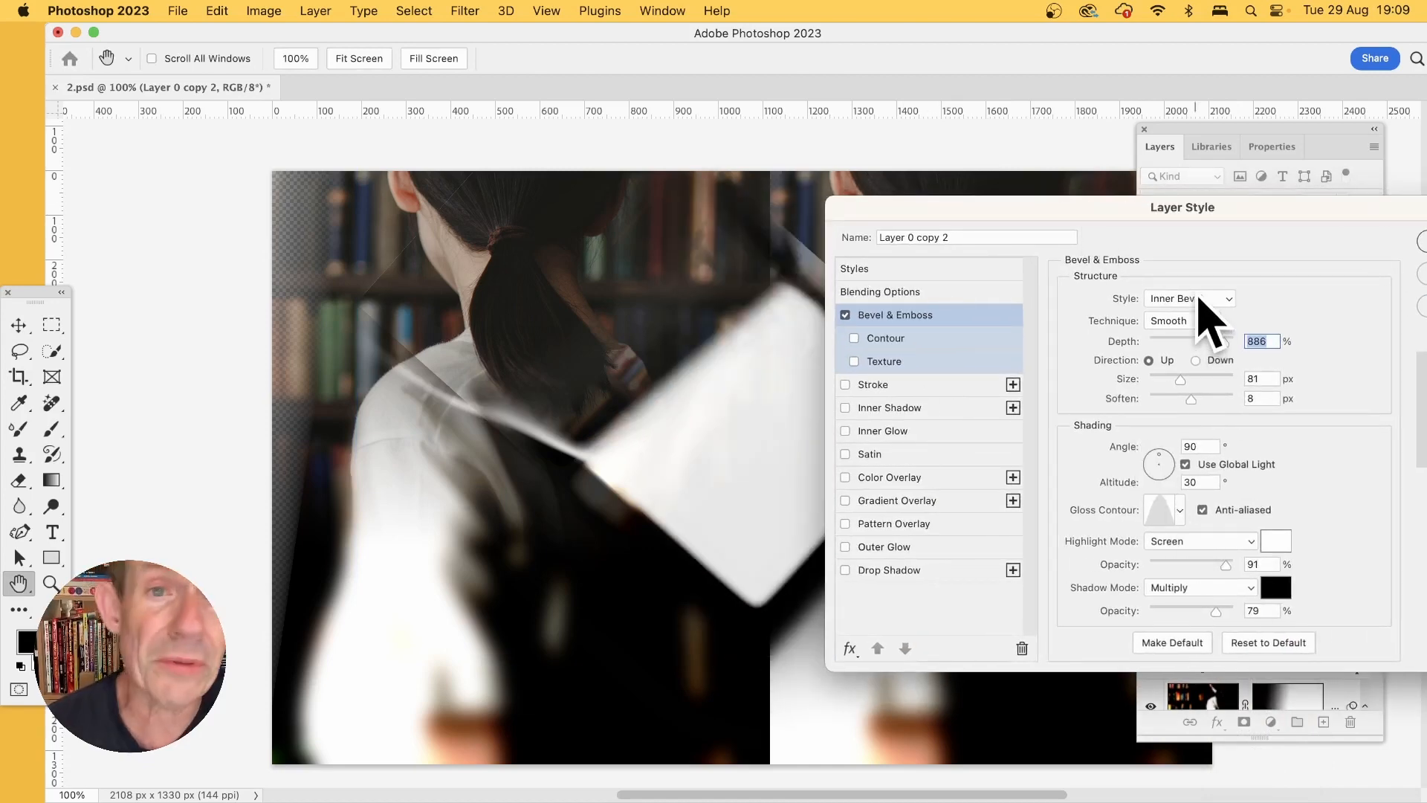
pyautogui.moveTo(1354, 214); pyautogui.dragTo(1157, 228)
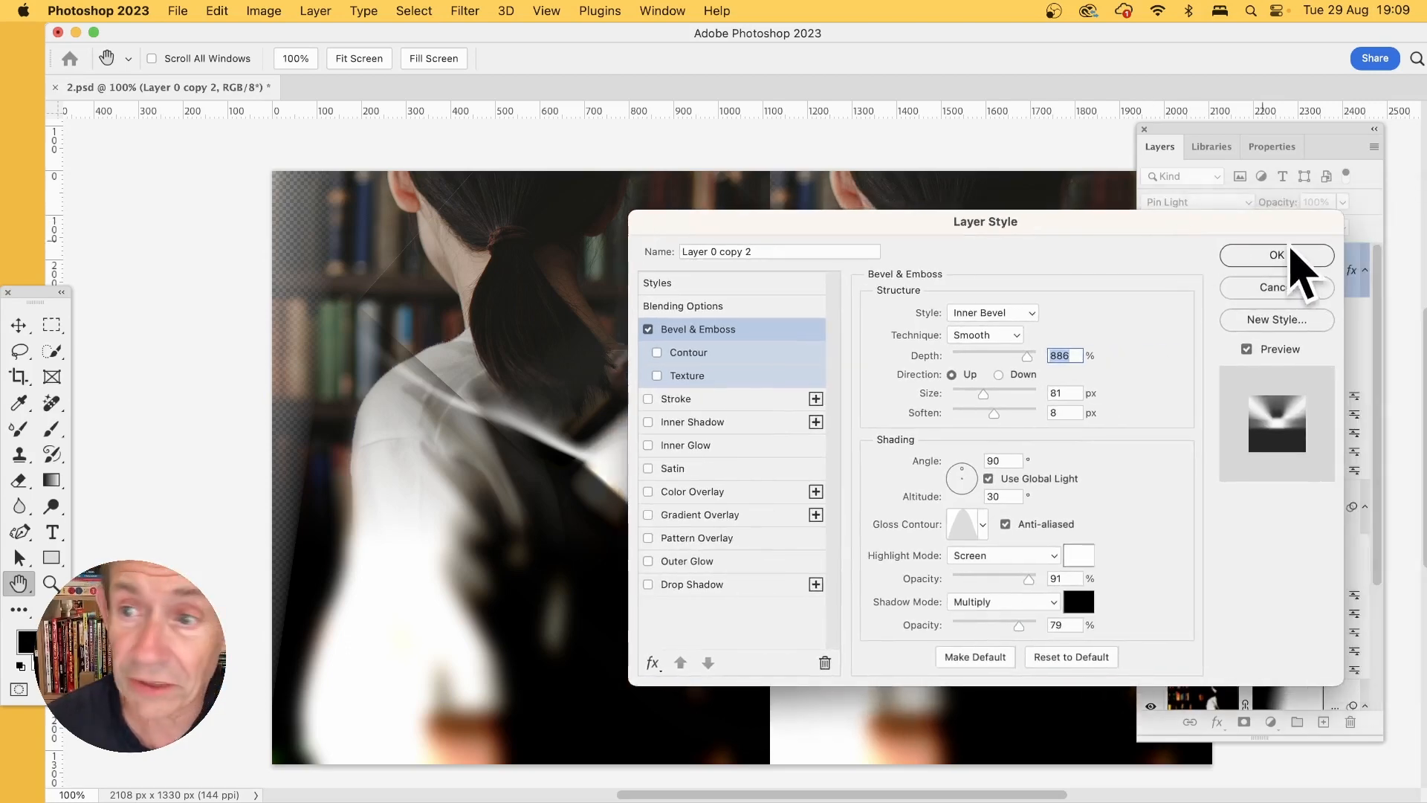
pyautogui.click(1277, 255)
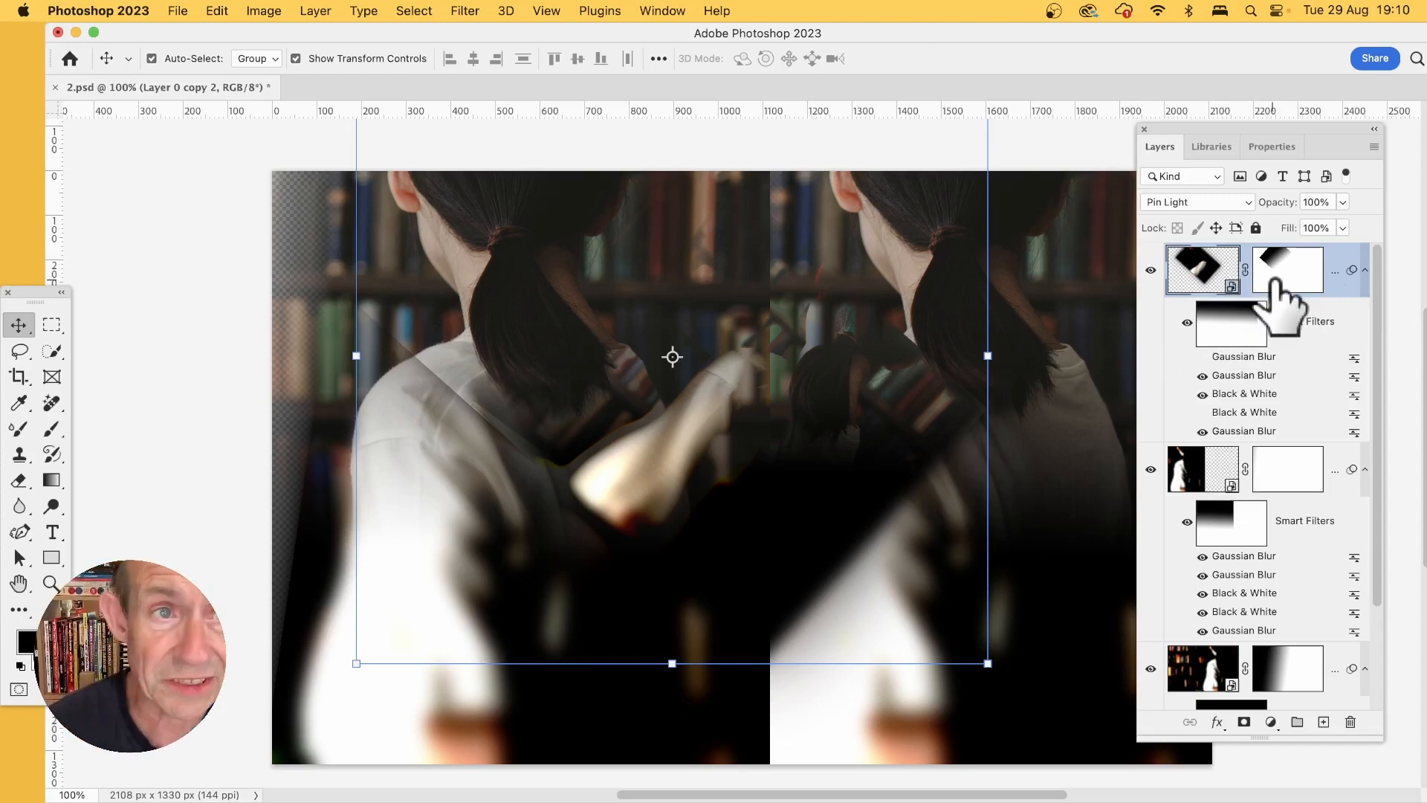
# Rasterize the topmost smart object, Layer 0 copy 2, into a regular layer with its mask.
pyautogui.click(321, 10)
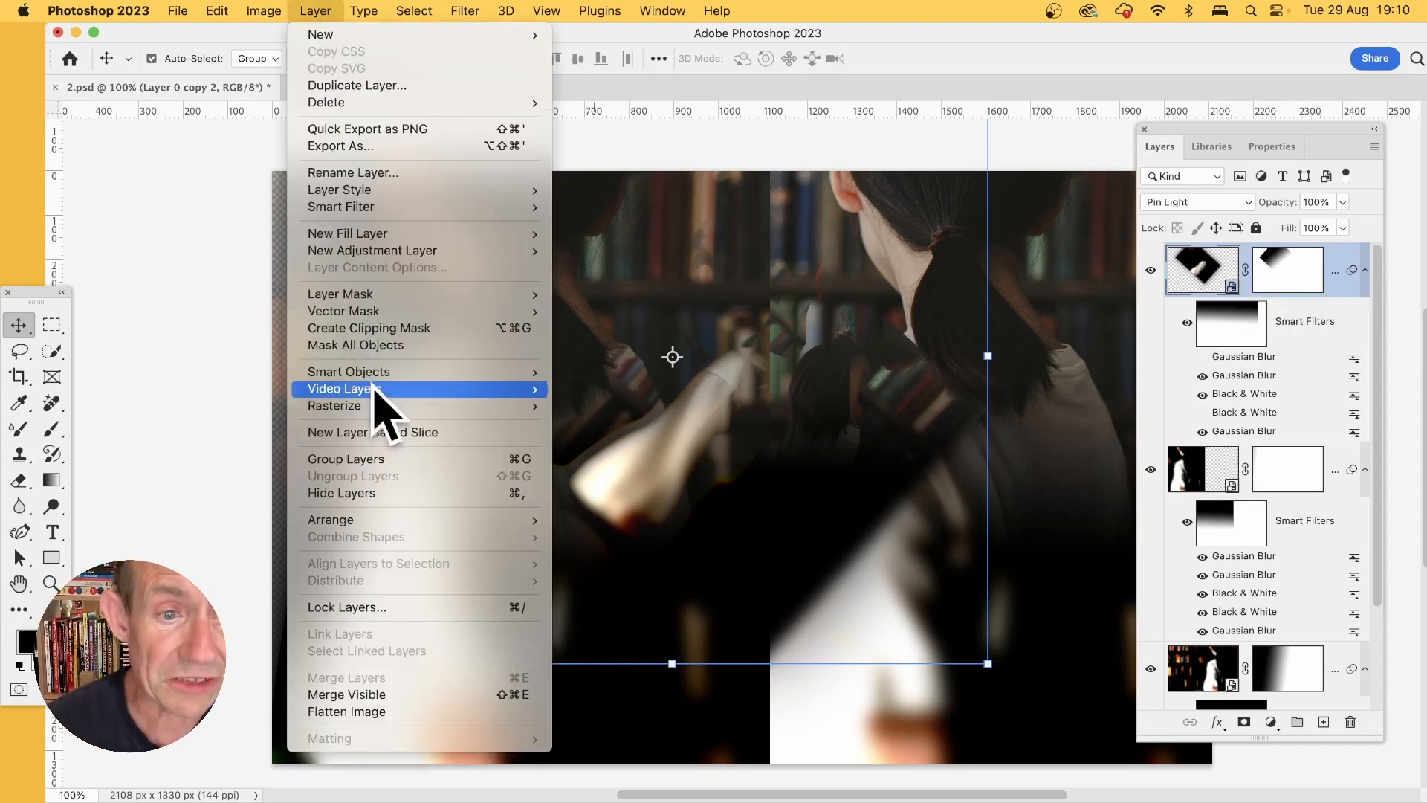
pyautogui.moveTo(379, 371)
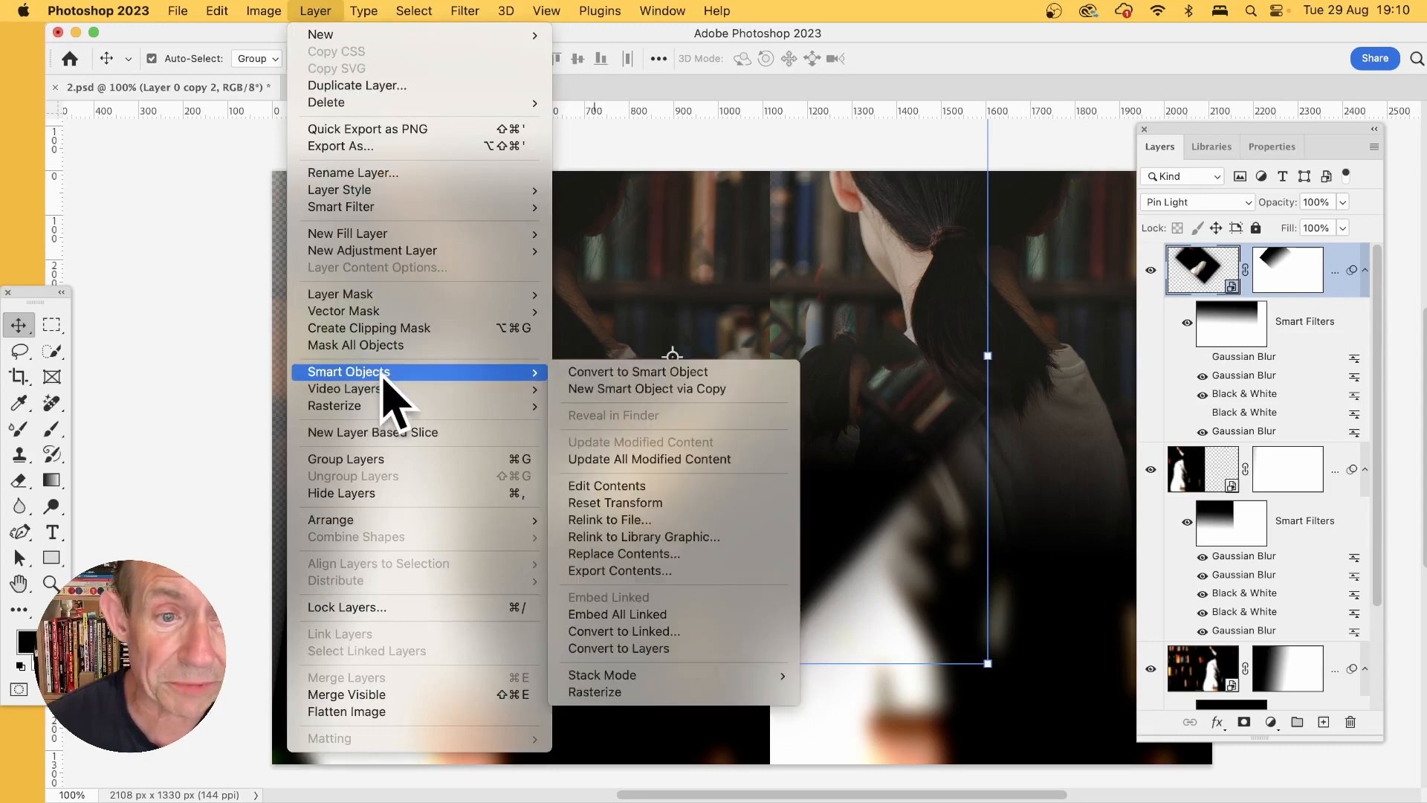
pyautogui.click(632, 692)
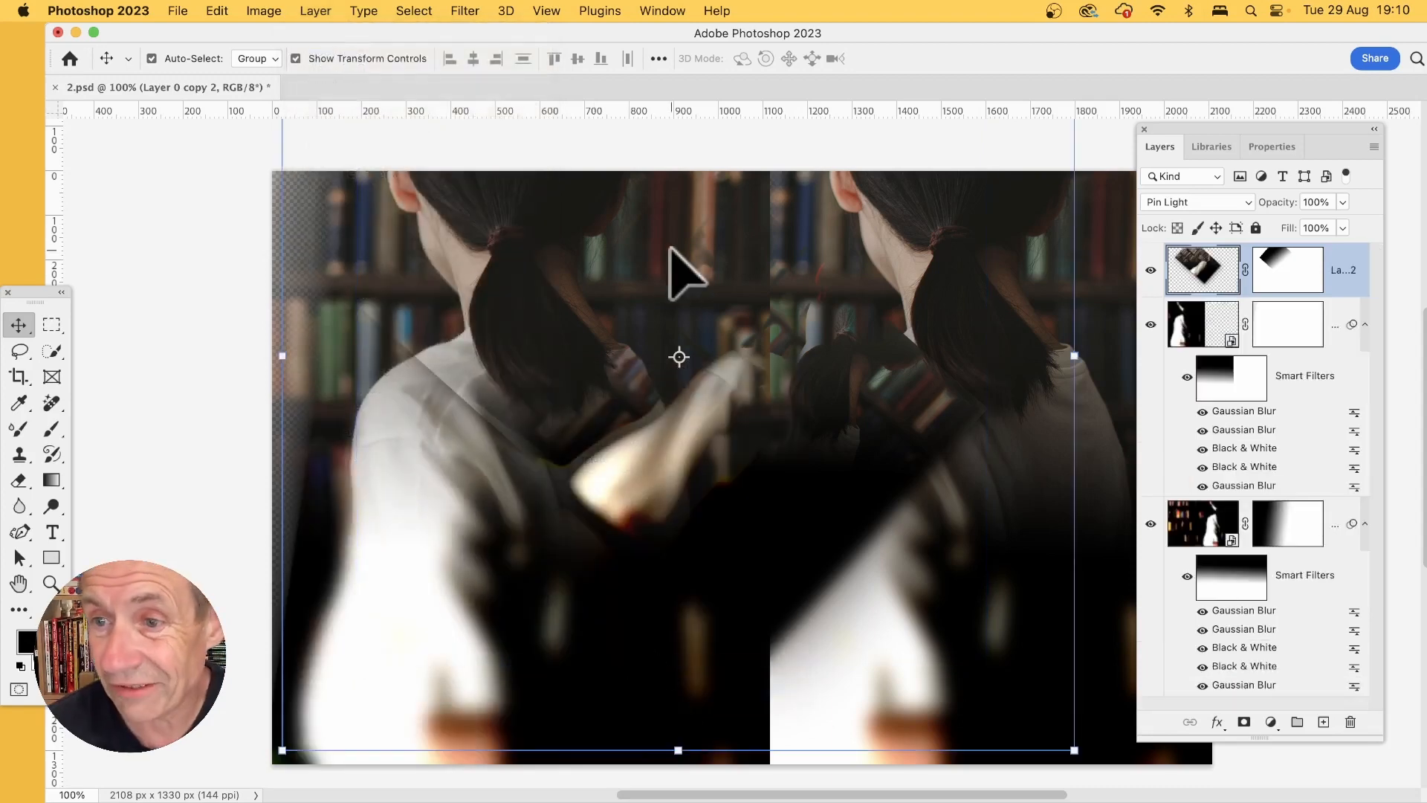